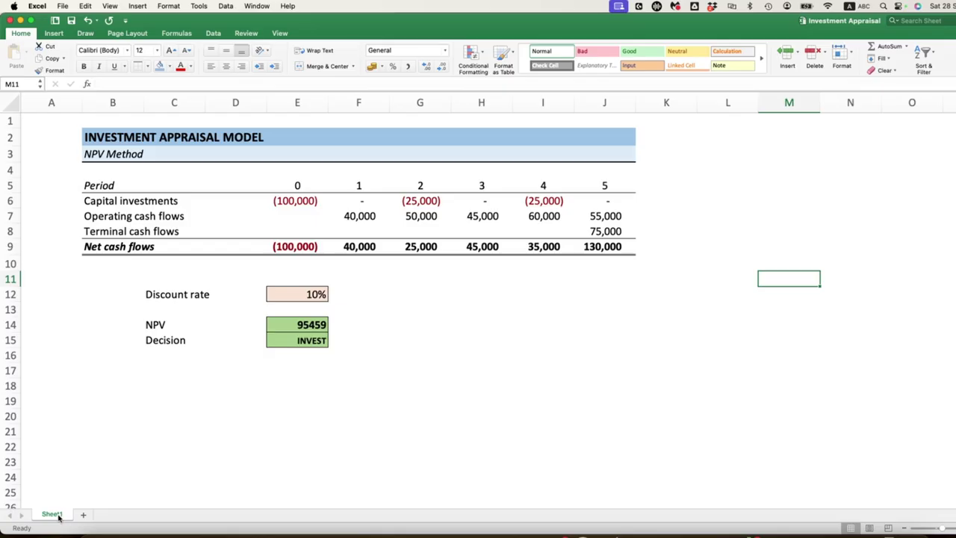
- Rename Sheet1 to NPV
{"action": "right_click", "coordinate": [60, 518]}
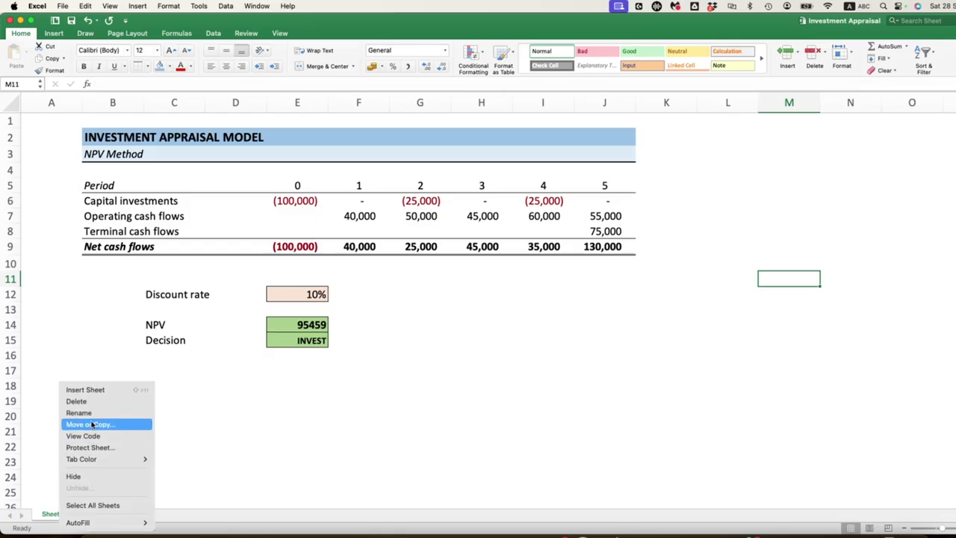
{"action": "left_click", "coordinate": [82, 413]}
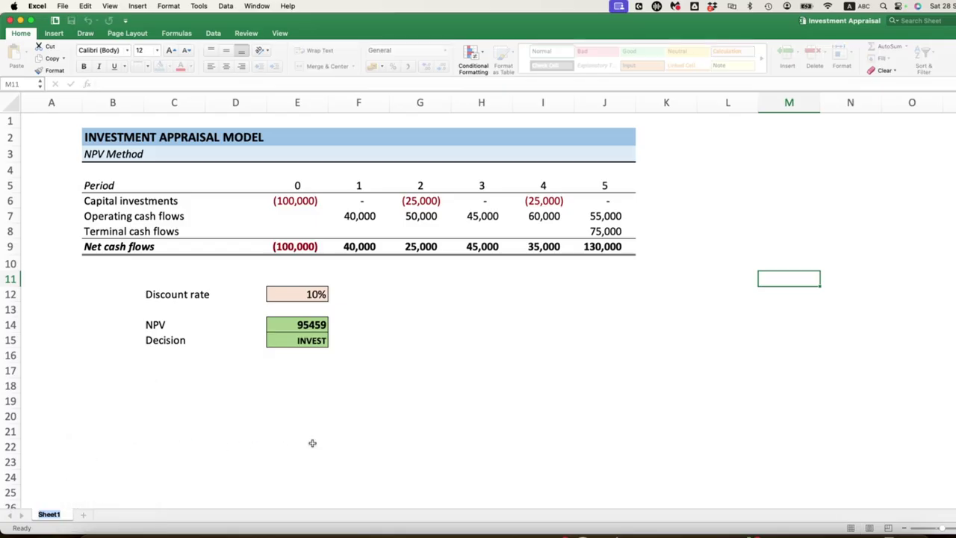
{"action": "type", "text": "NPV"}
{"action": "key", "text": "Return"}
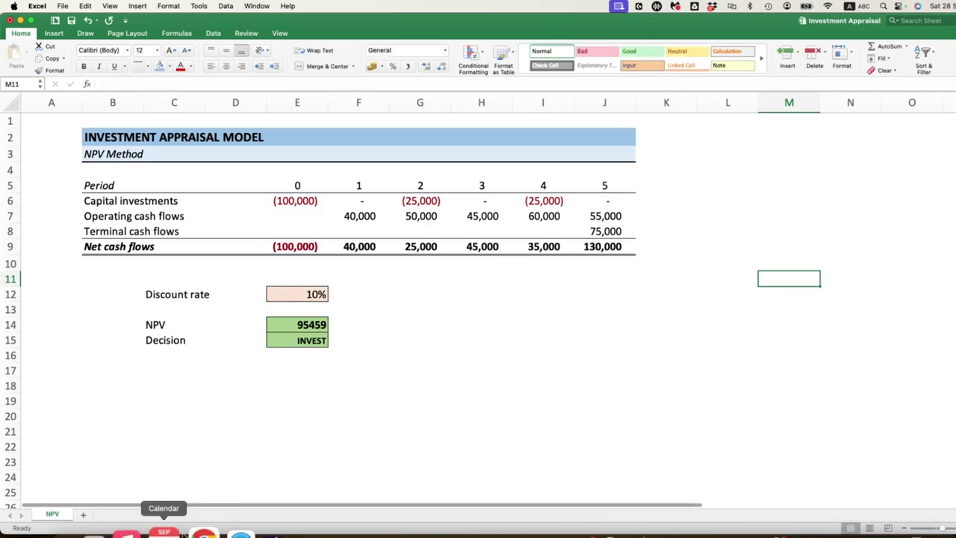
- Create a copy of the NPV sheet placed at the end of the workbook
{"action": "right_click", "coordinate": [71, 516]}
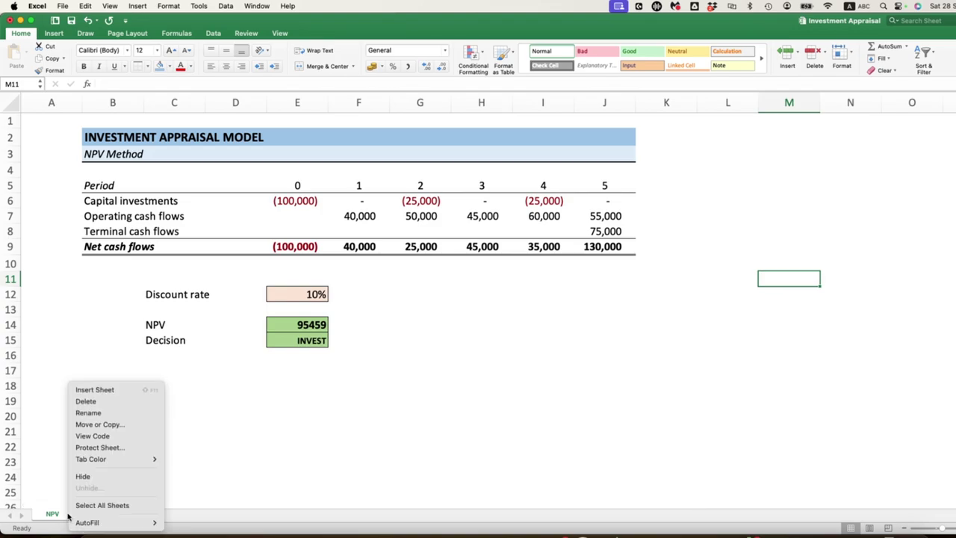
{"action": "left_click", "coordinate": [97, 424]}
{"action": "left_click", "coordinate": [91, 416]}
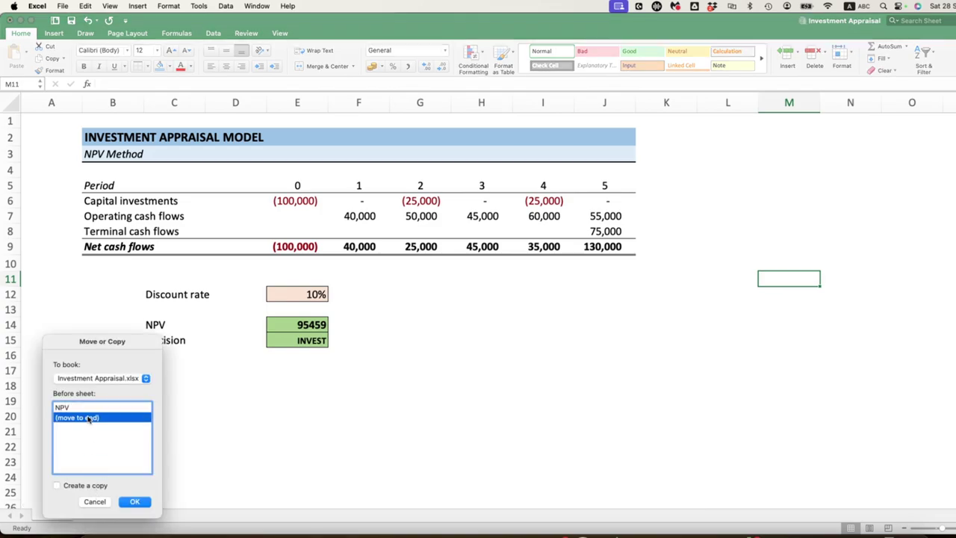
{"action": "left_click", "coordinate": [57, 485]}
{"action": "left_click", "coordinate": [135, 502]}
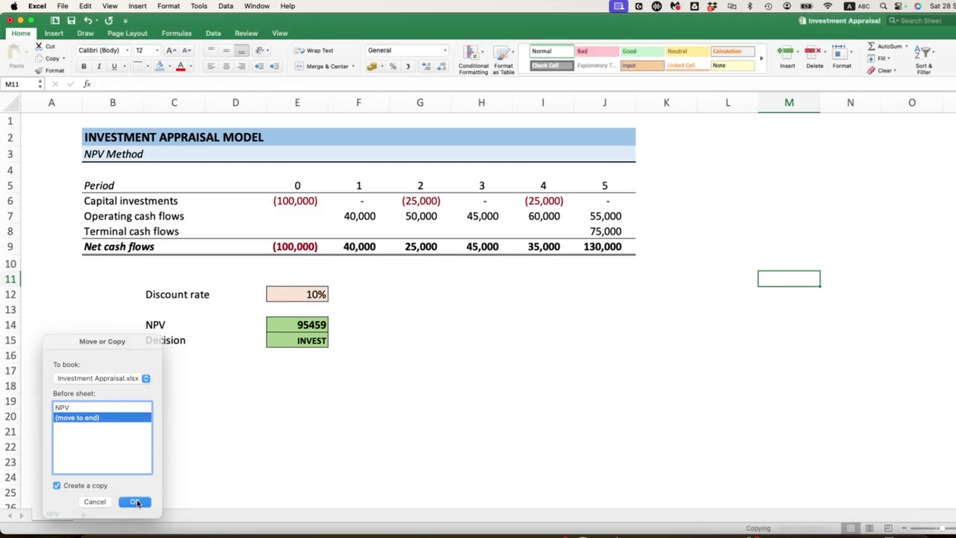
- Rename the copied sheet to CapInv
{"action": "right_click", "coordinate": [85, 516]}
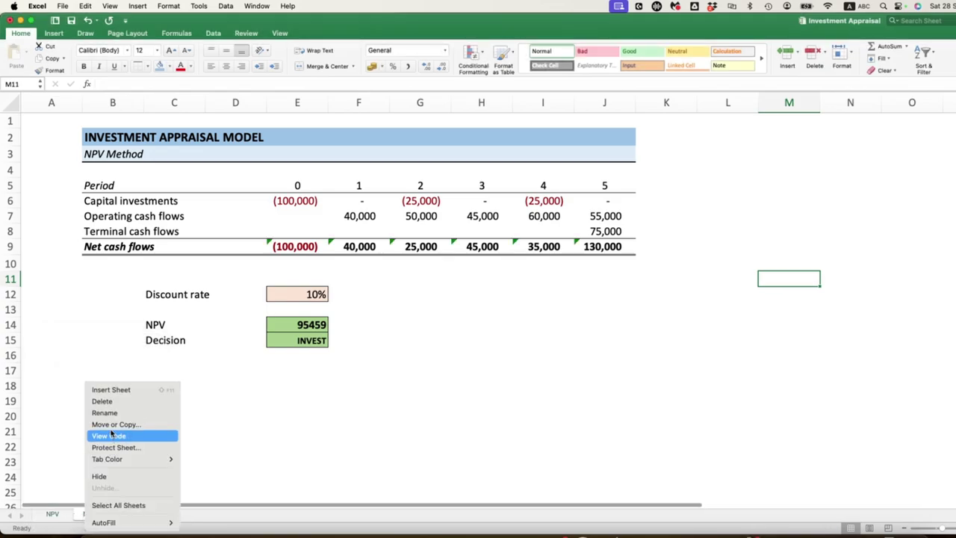
{"action": "left_click", "coordinate": [103, 413]}
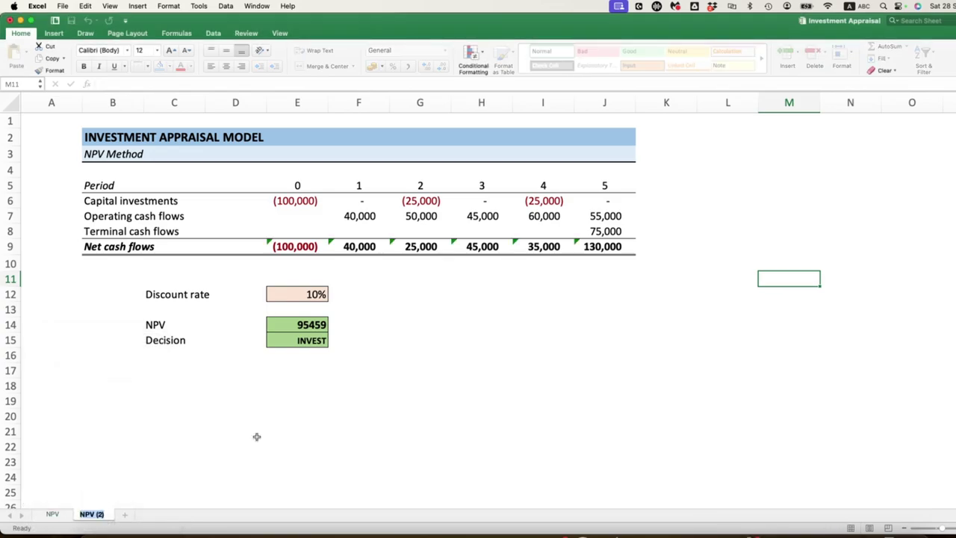
{"action": "type", "text": "Cap"}
{"action": "type", "text": "inv"}
{"action": "key", "text": "Return"}
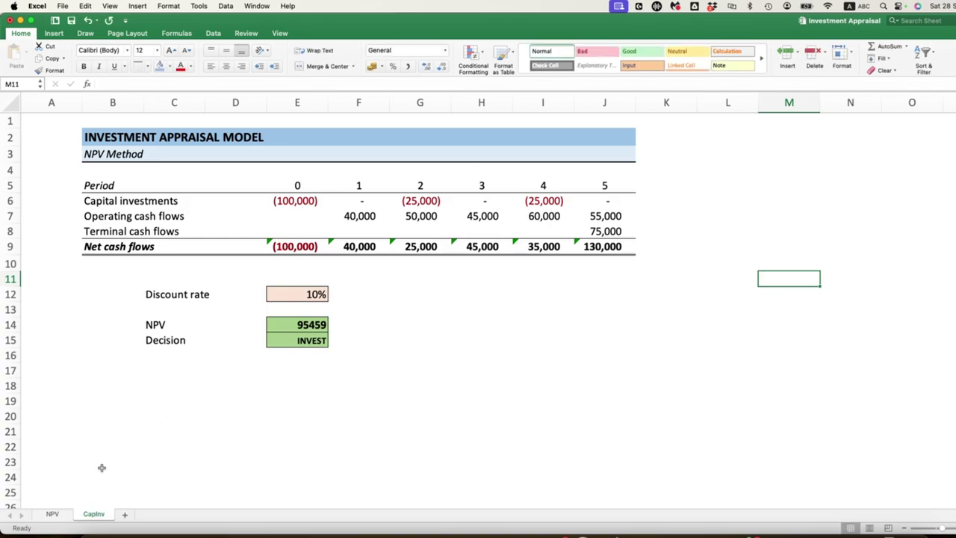
{"action": "left_click", "coordinate": [103, 444]}
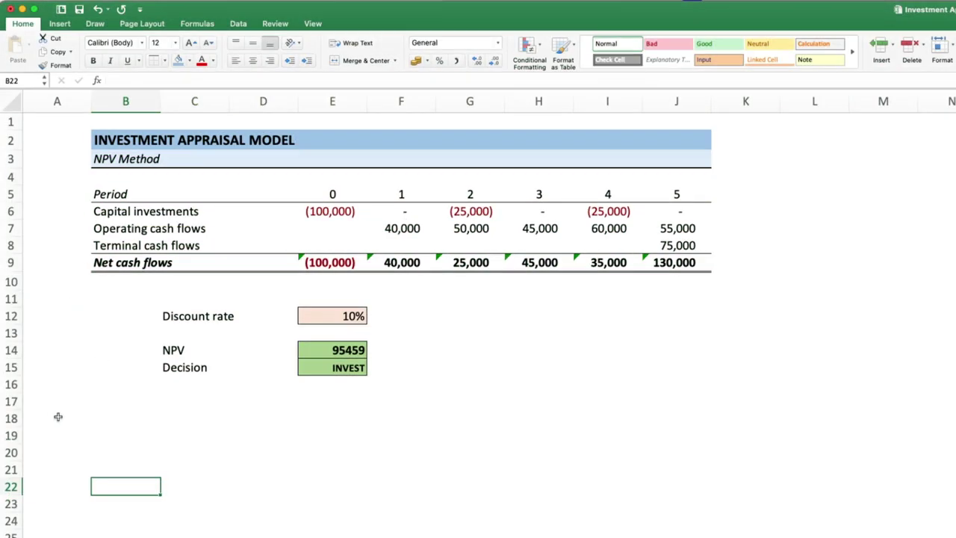
- Clear the contents of rows 11–17 holding the discount rate, NPV and decision
{"action": "left_click_drag", "start_coordinate": [15, 400], "coordinate": [5, 297]}
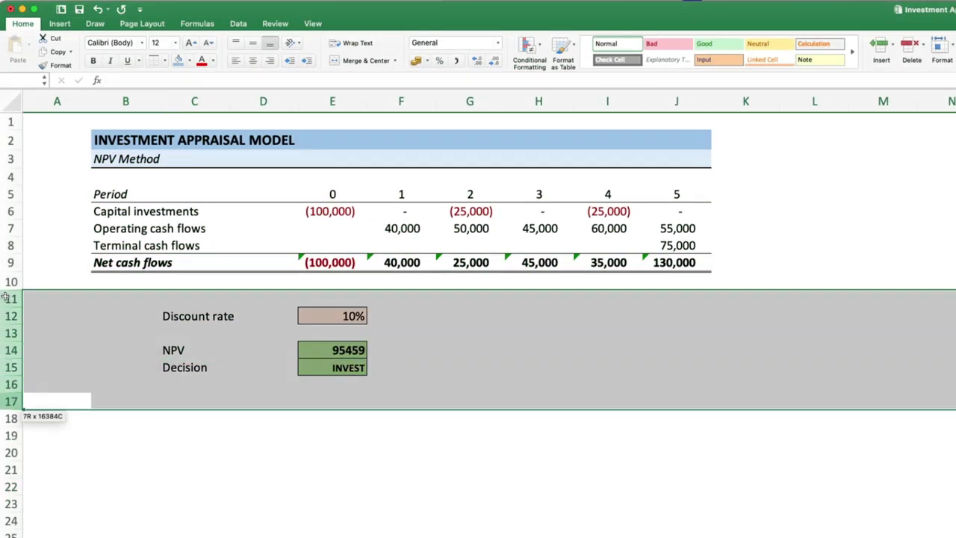
{"action": "left_click_drag", "start_coordinate": [4, 297], "coordinate": [5, 297]}
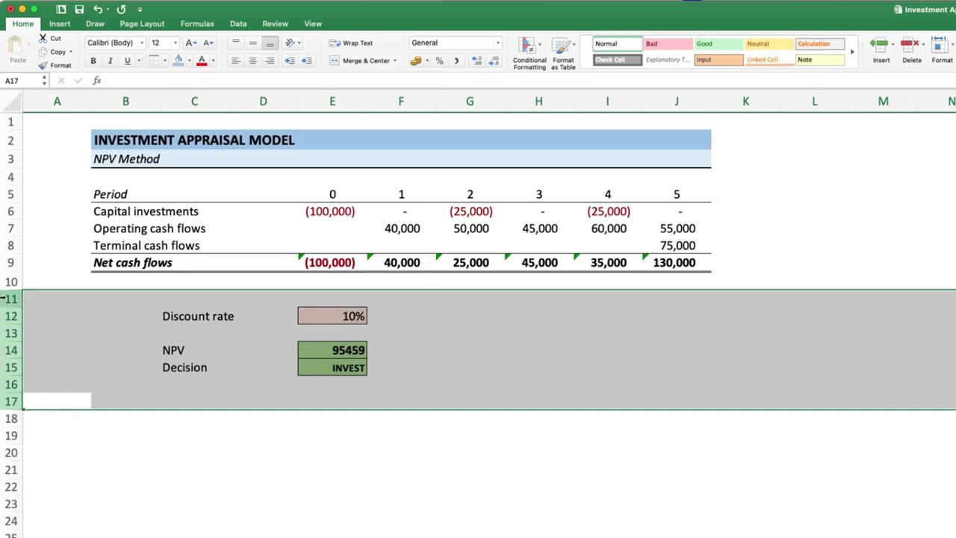
{"action": "right_click", "coordinate": [41, 376]}
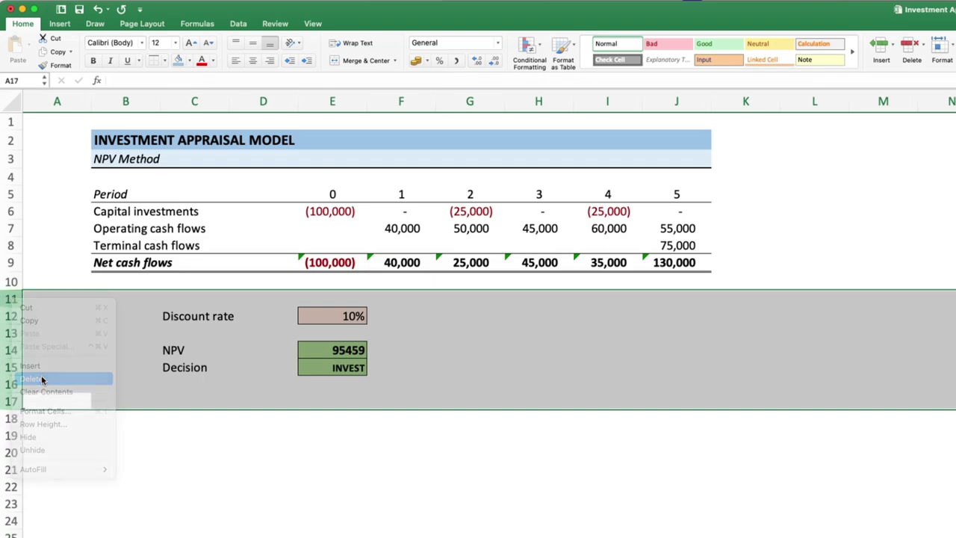
{"action": "left_click", "coordinate": [45, 389]}
{"action": "left_click", "coordinate": [163, 159]}
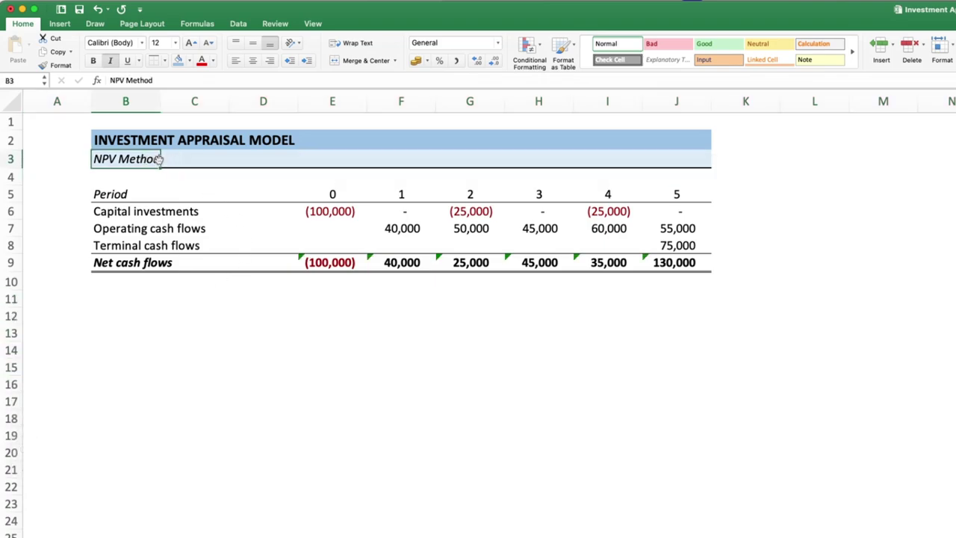
- Append ' - Capital Investments' to the B3 subtitle on the CapInv sheet
{"action": "left_click", "coordinate": [164, 81]}
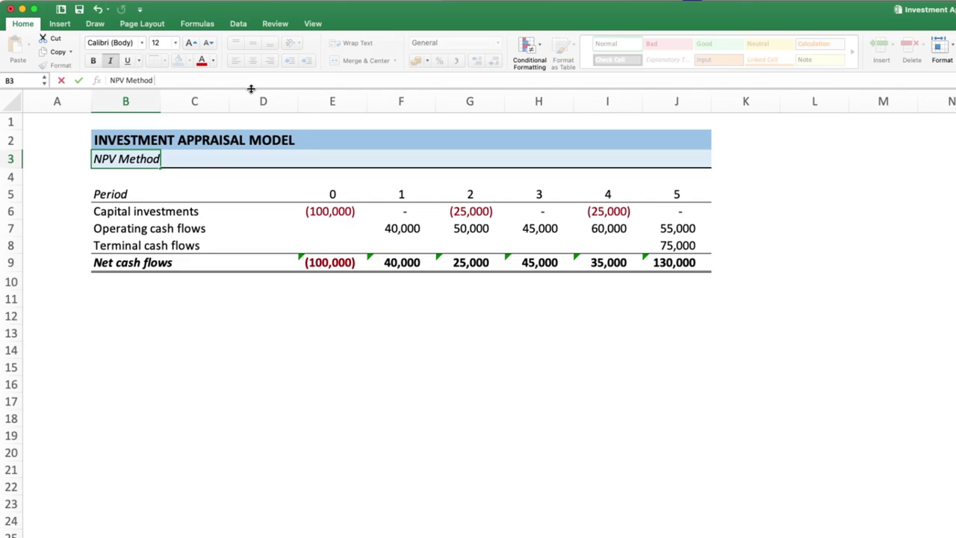
{"action": "type", "text": " -"}
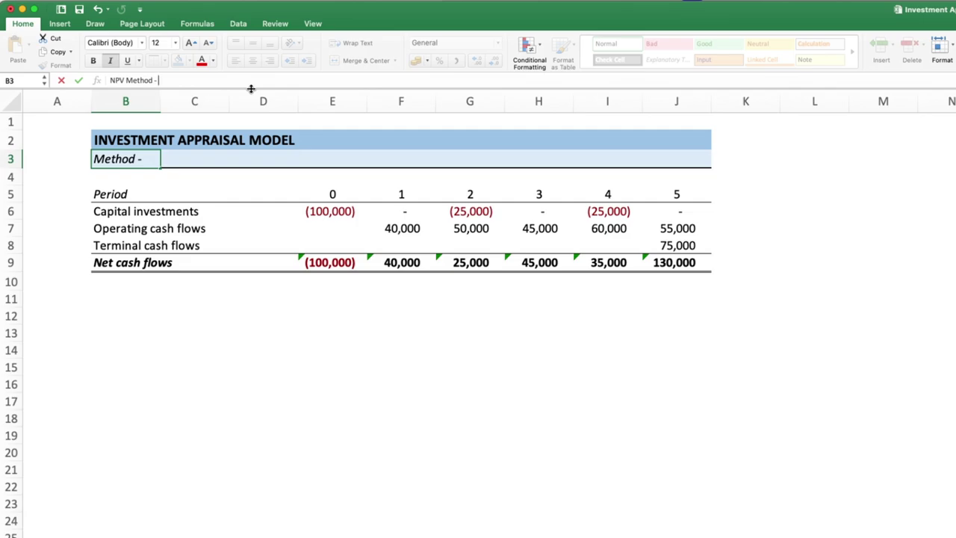
{"action": "type", "text": " Capit"}
{"action": "type", "text": "al Invest"}
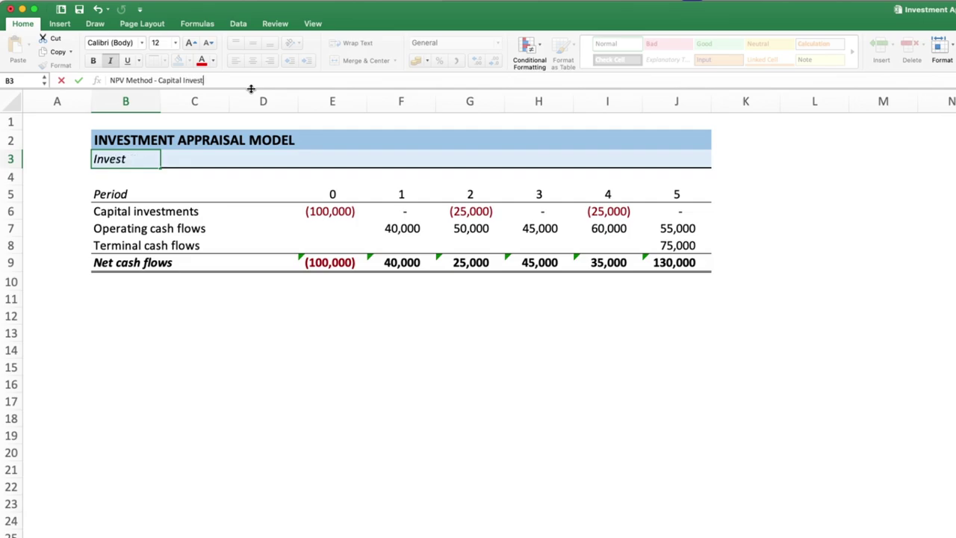
{"action": "type", "text": "ments"}
{"action": "key", "text": "Return"}
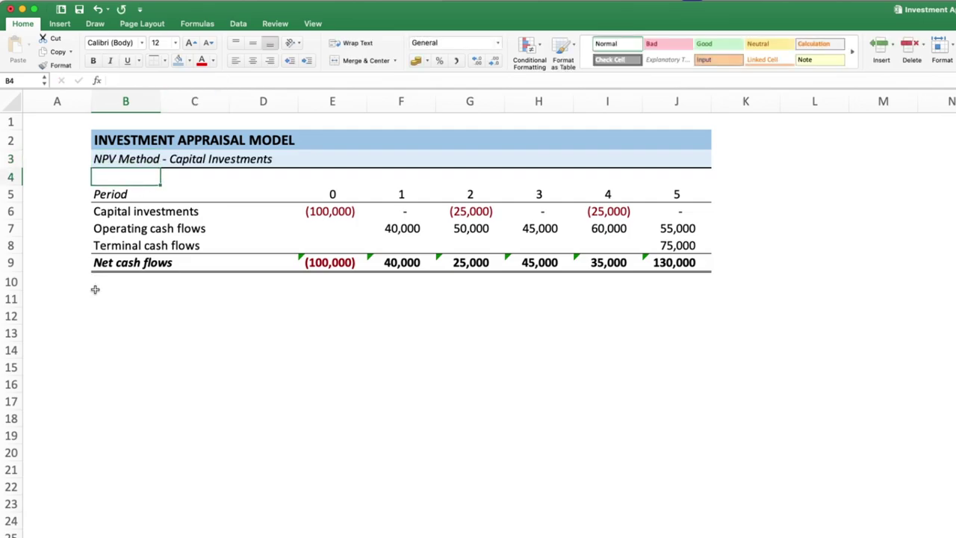
- On the NPV sheet, extend the B3 subtitle with ' - NPV and Decision'
{"action": "left_click", "coordinate": [186, 314]}
{"action": "left_click", "coordinate": [112, 197]}
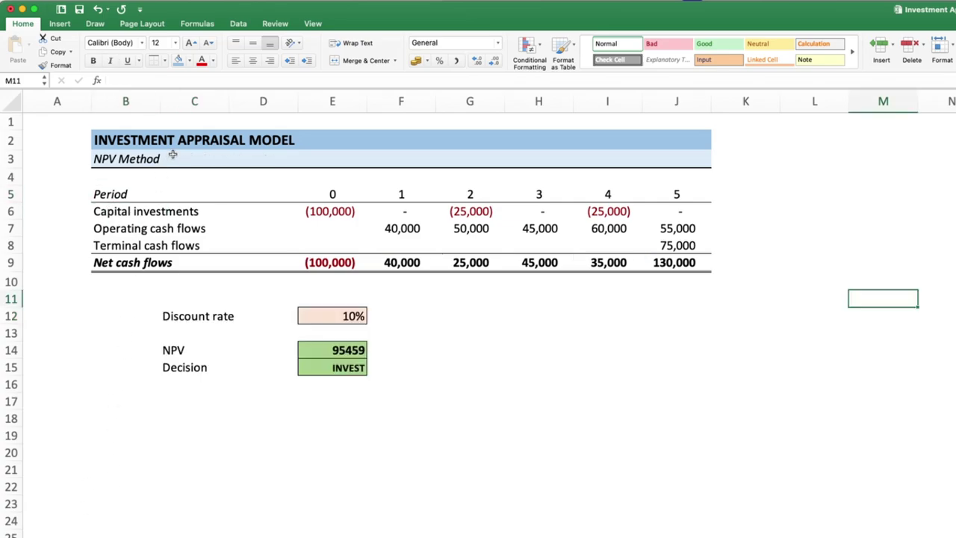
{"action": "left_click", "coordinate": [142, 164]}
{"action": "left_click", "coordinate": [171, 81]}
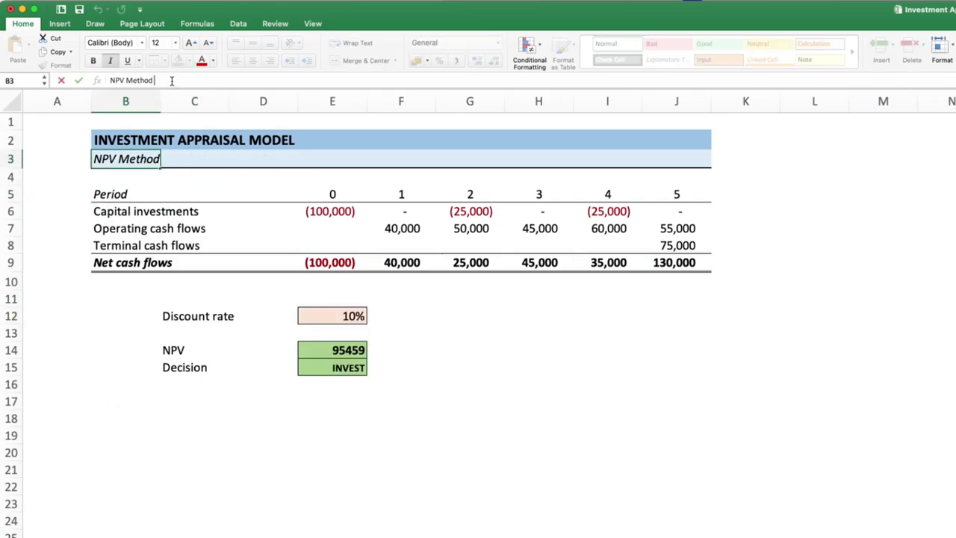
{"action": "type", "text": "- N"}
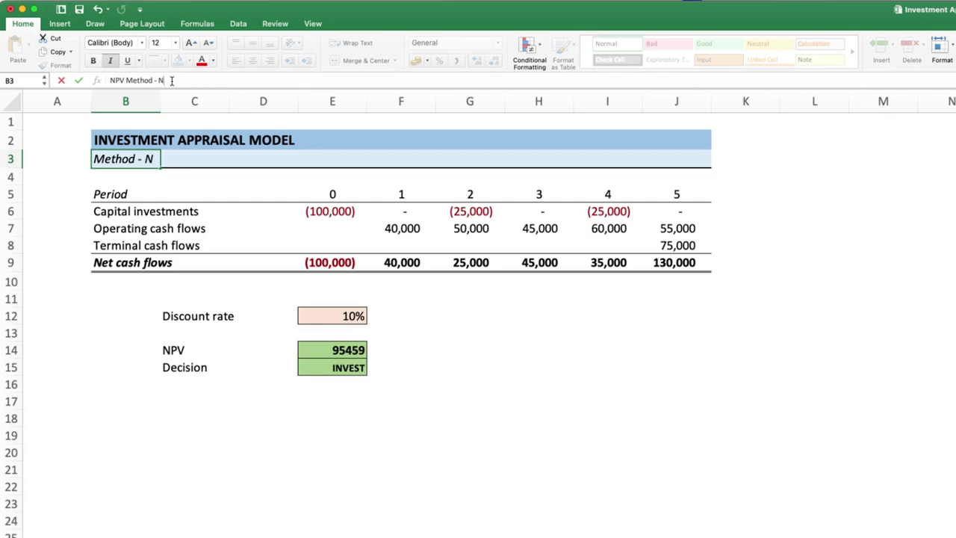
{"action": "type", "text": "PV"}
{"action": "type", "text": " and De"}
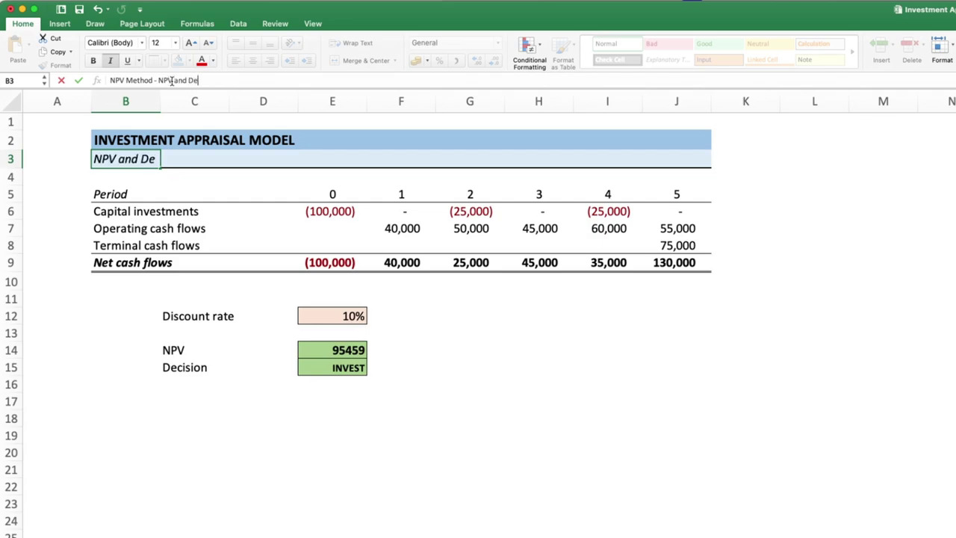
{"action": "type", "text": "cision"}
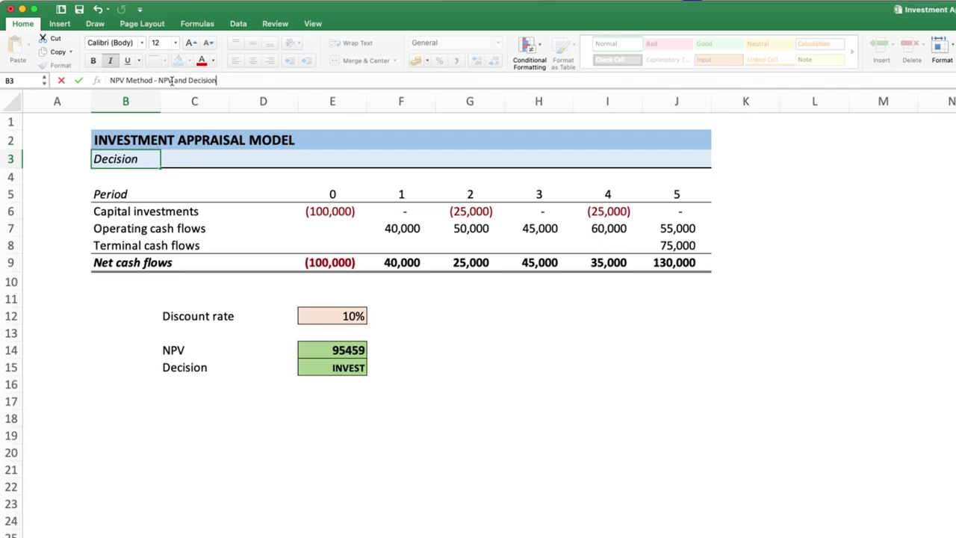
{"action": "key", "text": "Return"}
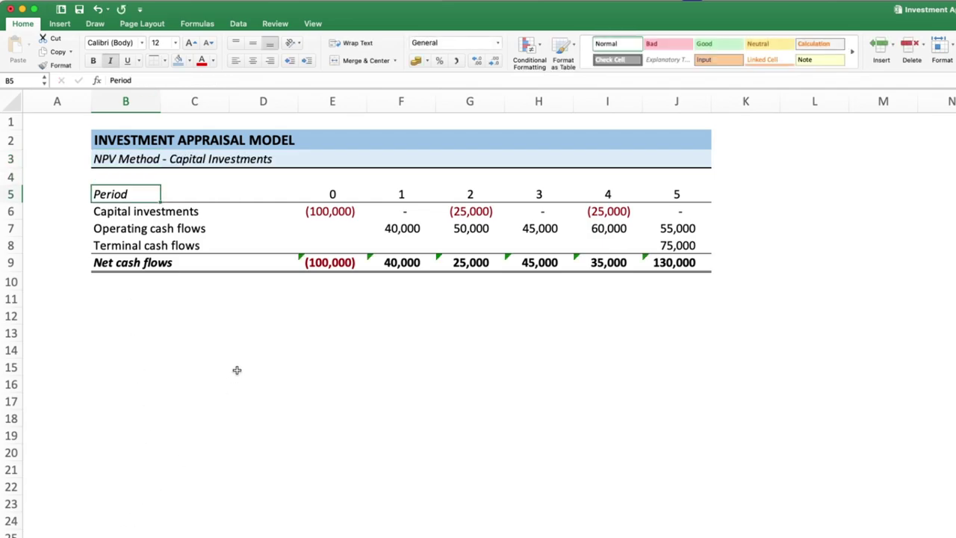
- Clear the cash flow figures in rows 6 to 8
{"action": "left_click", "coordinate": [237, 369]}
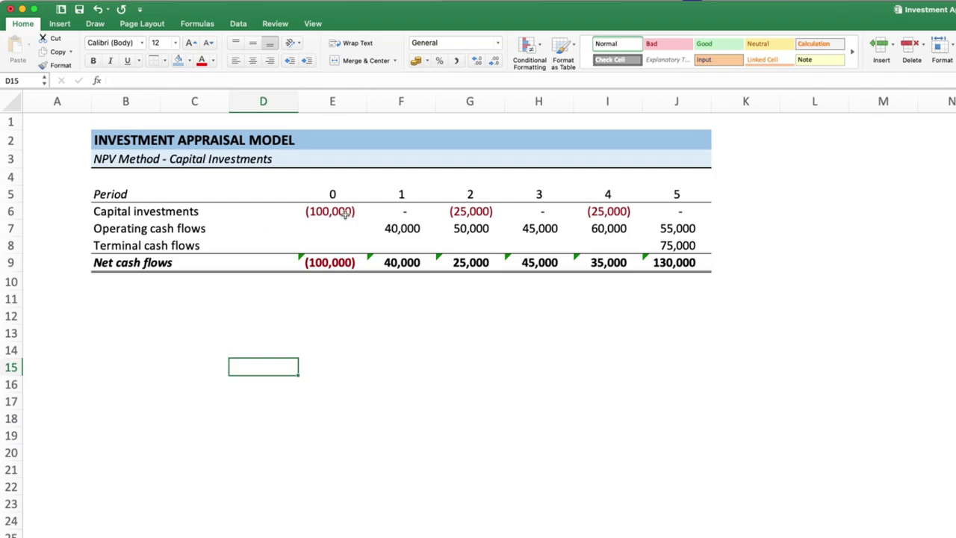
{"action": "left_click_drag", "start_coordinate": [342, 214], "coordinate": [651, 244]}
{"action": "key", "text": "Delete"}
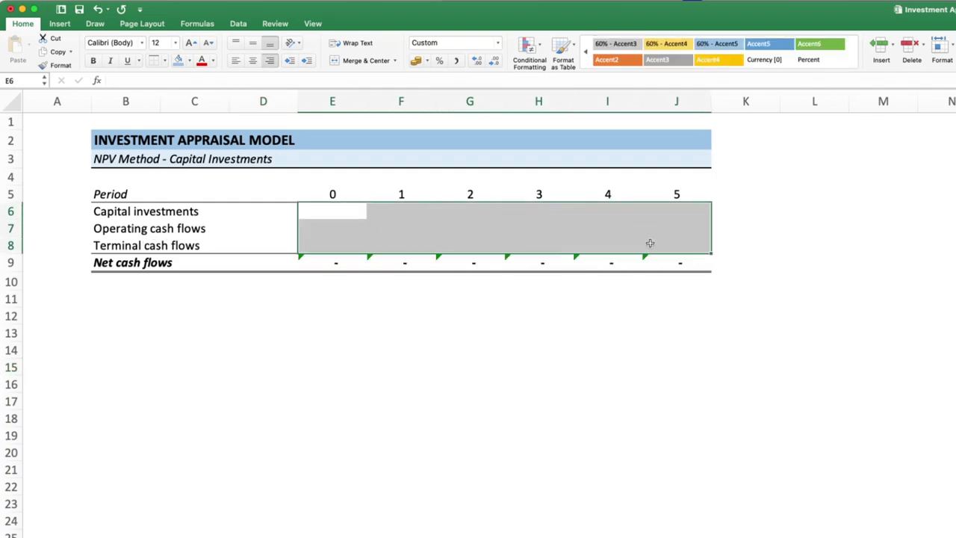
- Clear the three cash flow row labels and insert a blank row above Net cash flows
{"action": "left_click", "coordinate": [336, 265]}
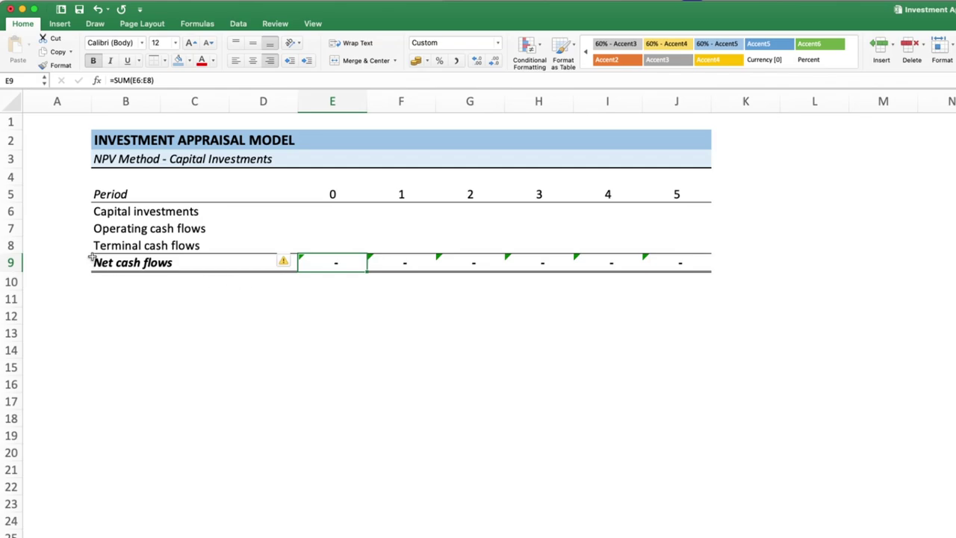
{"action": "left_click_drag", "start_coordinate": [99, 213], "coordinate": [102, 237]}
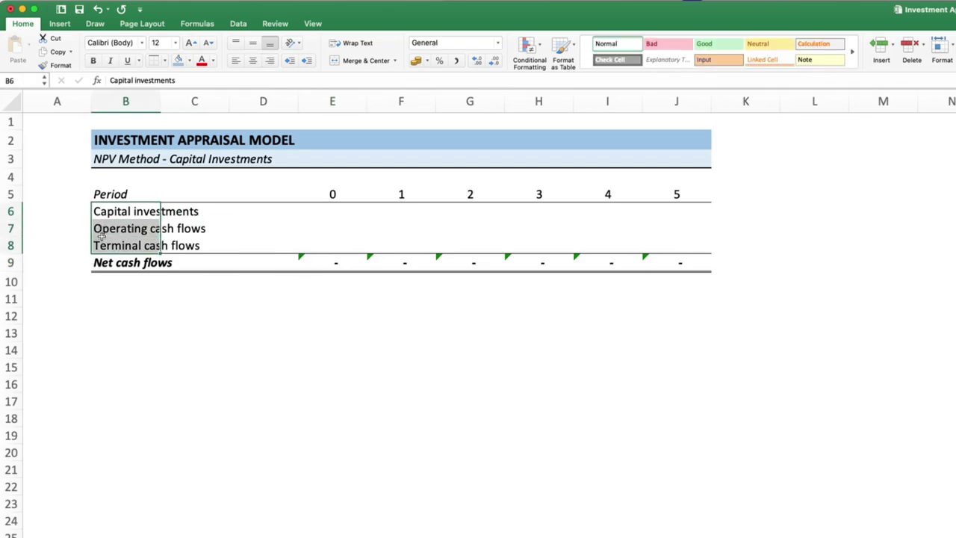
{"action": "key", "text": "Delete"}
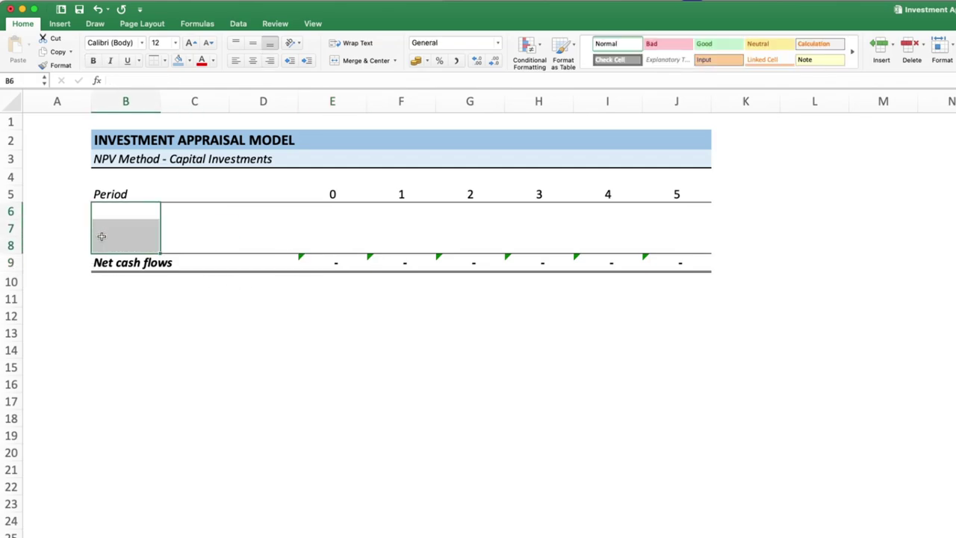
{"action": "left_click", "coordinate": [12, 229]}
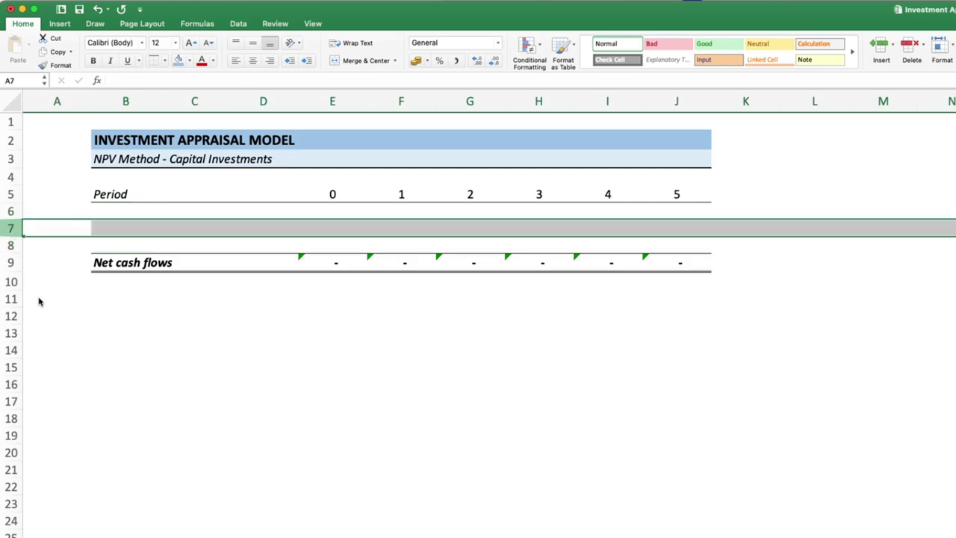
{"action": "key", "text": "super+shift+plus"}
- Enter the labels Asset acquisitions, Installations and Major upgrades under Period
{"action": "left_click", "coordinate": [126, 210]}
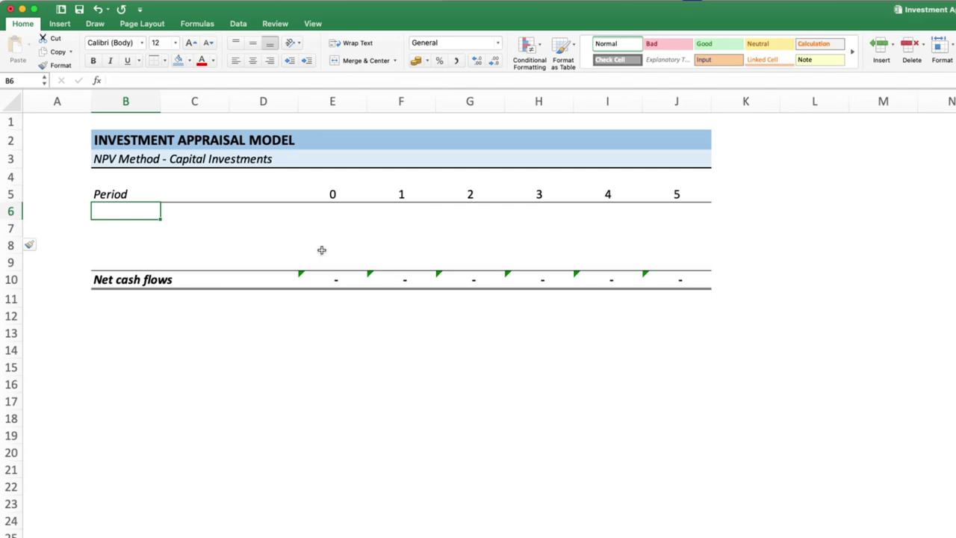
{"action": "type", "text": "Ac"}
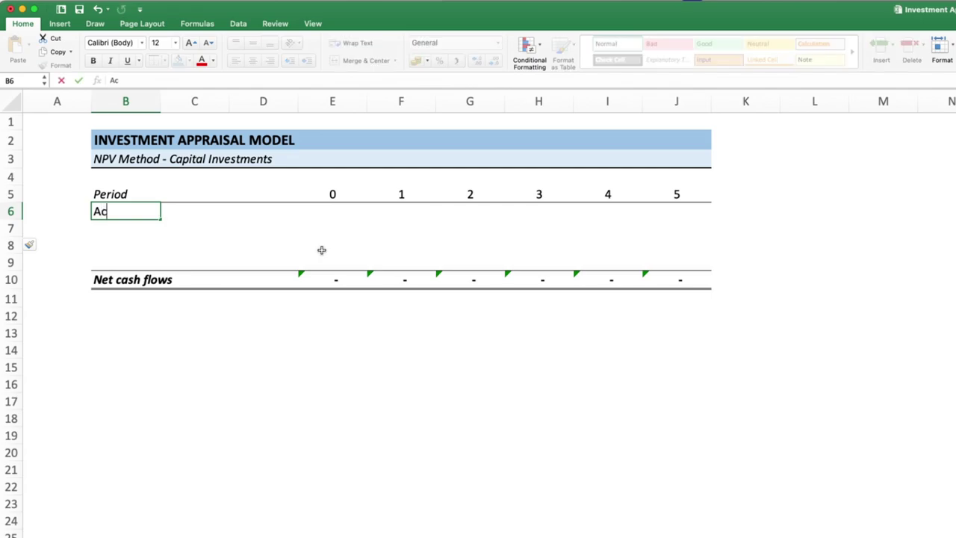
{"action": "key", "text": "BackSpace"}
{"action": "type", "text": "sset"}
{"action": "type", "text": " acqui"}
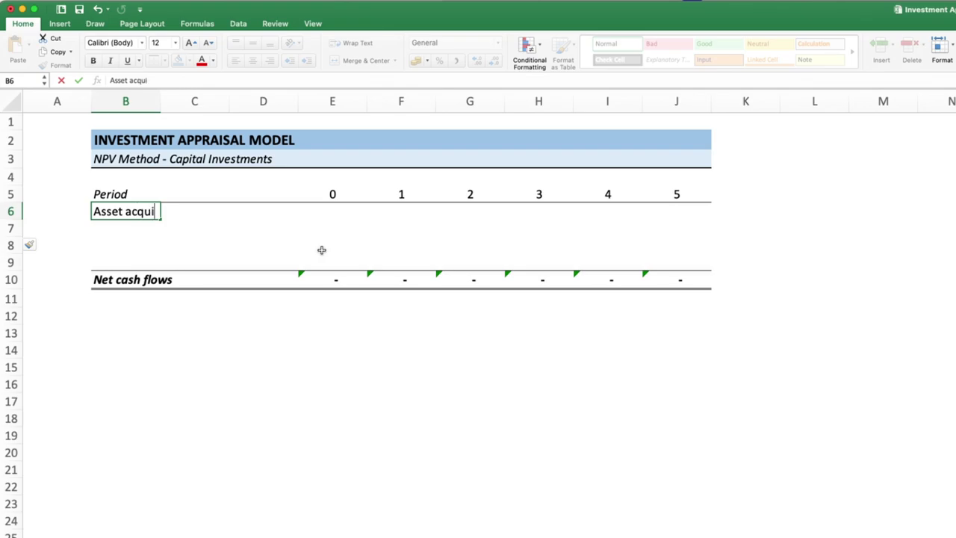
{"action": "type", "text": "sitions"}
{"action": "key", "text": "Return"}
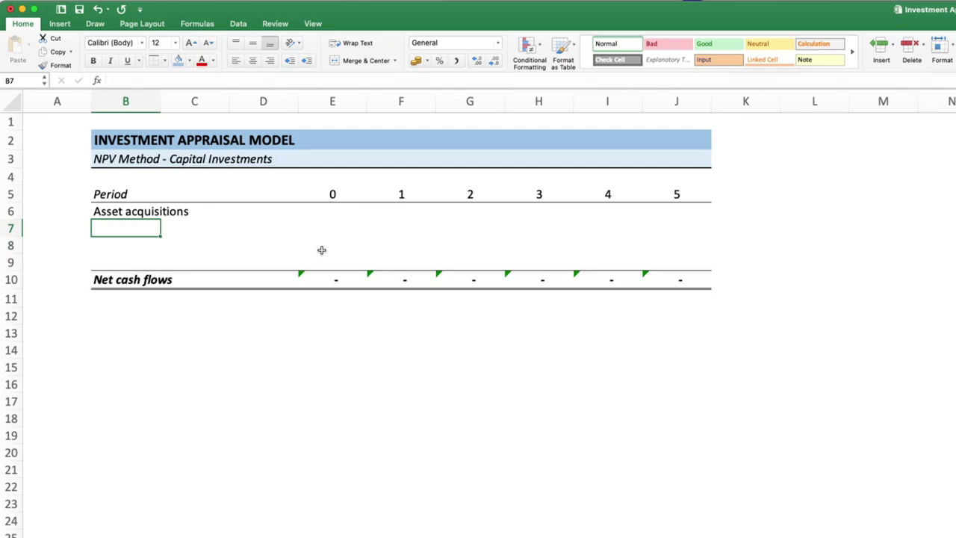
{"action": "type", "text": "Installa"}
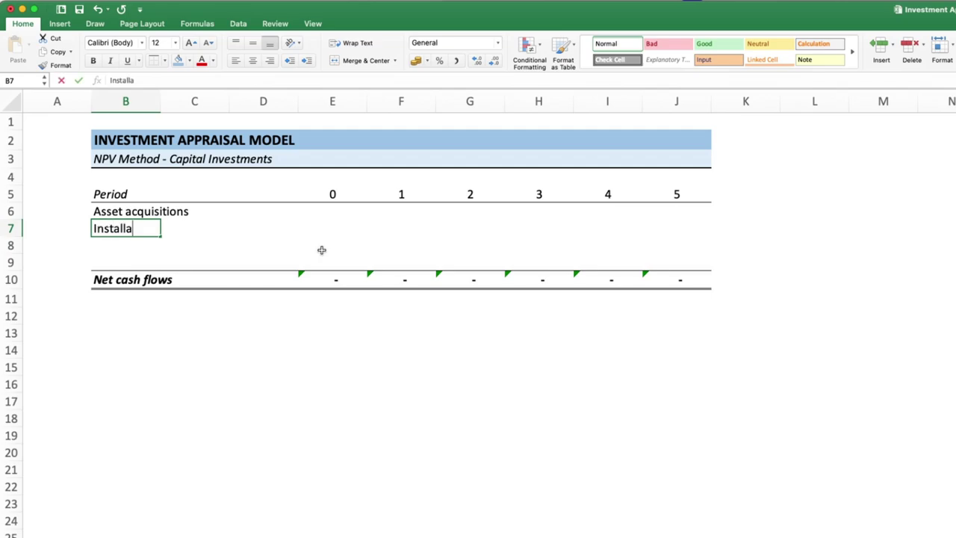
{"action": "type", "text": "tions"}
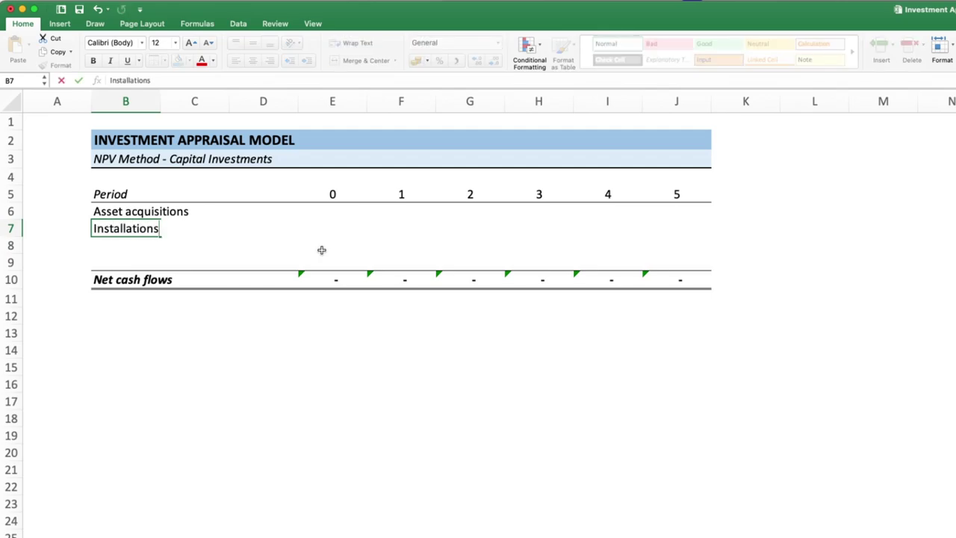
{"action": "key", "text": "Return"}
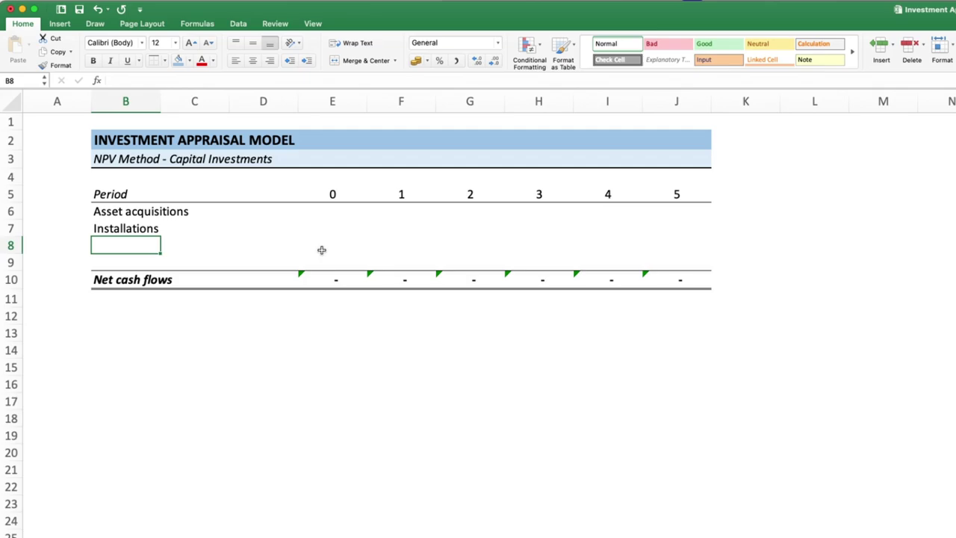
{"action": "type", "text": "Maj"}
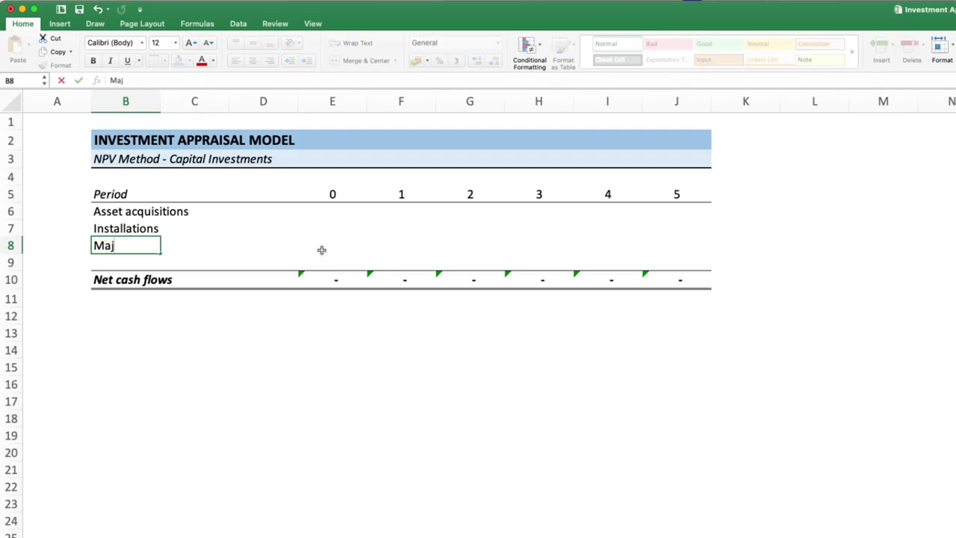
{"action": "type", "text": "or "}
{"action": "type", "text": "upgra"}
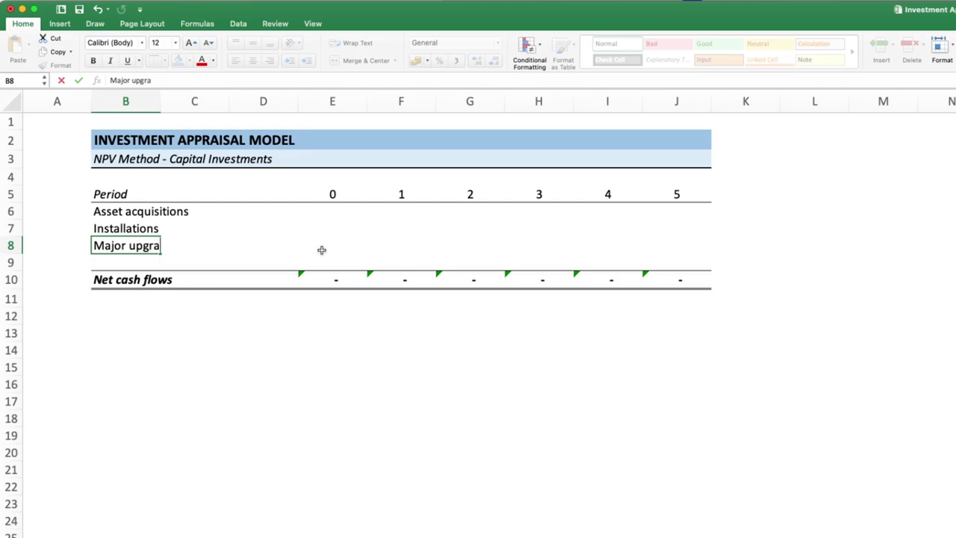
{"action": "type", "text": "des"}
{"action": "key", "text": "Return"}
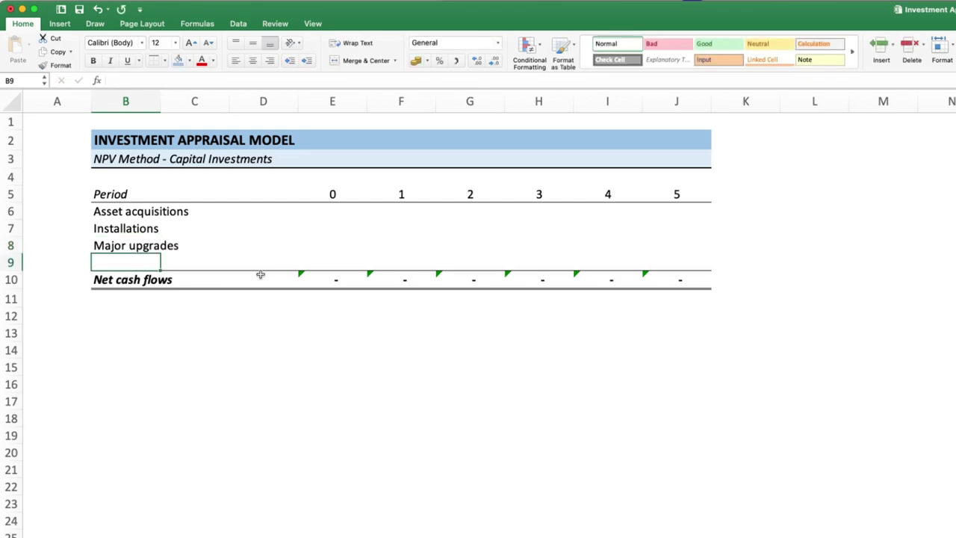
- Insert a row and add the Shipping costs label in B9
{"action": "left_click", "coordinate": [12, 269]}
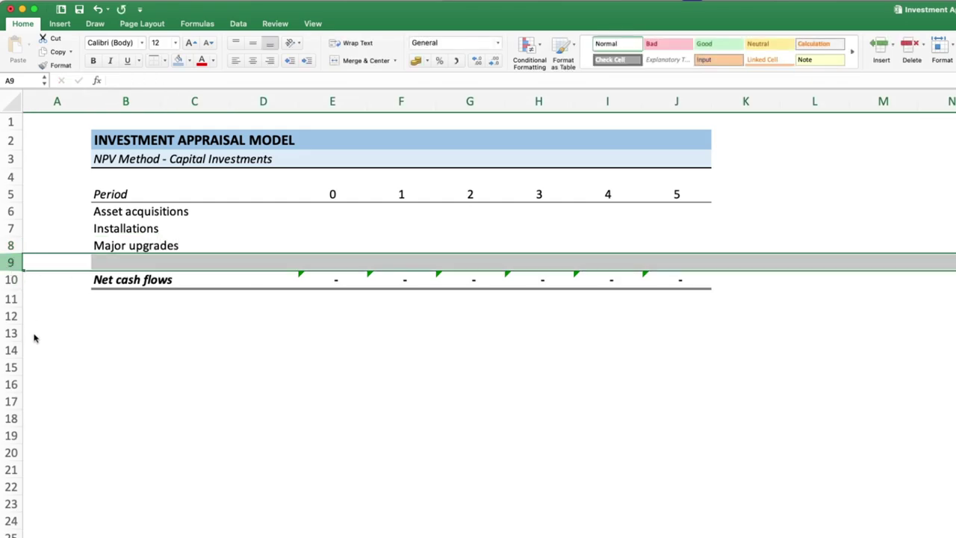
{"action": "key", "text": "super+shift+equal"}
{"action": "left_click", "coordinate": [123, 262]}
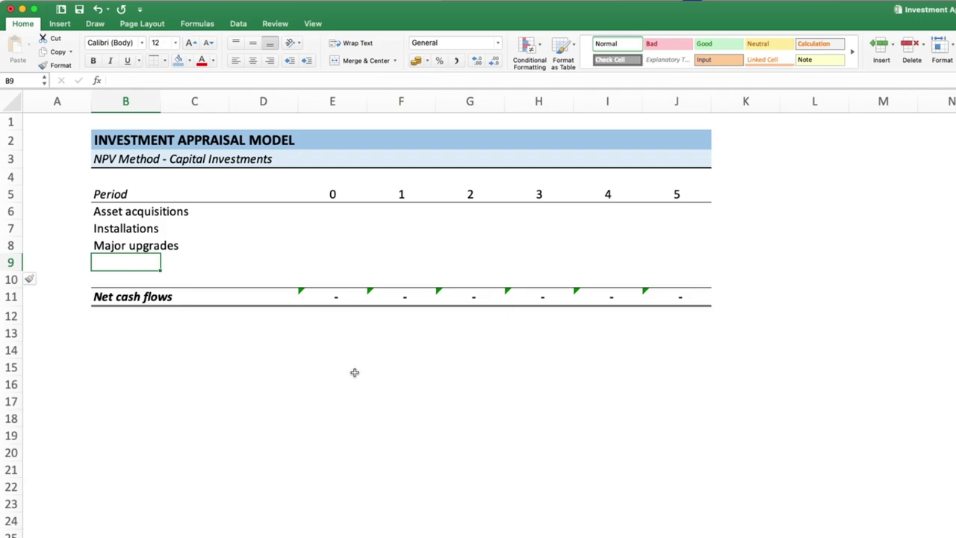
{"action": "type", "text": "Sh"}
{"action": "type", "text": "ipping c"}
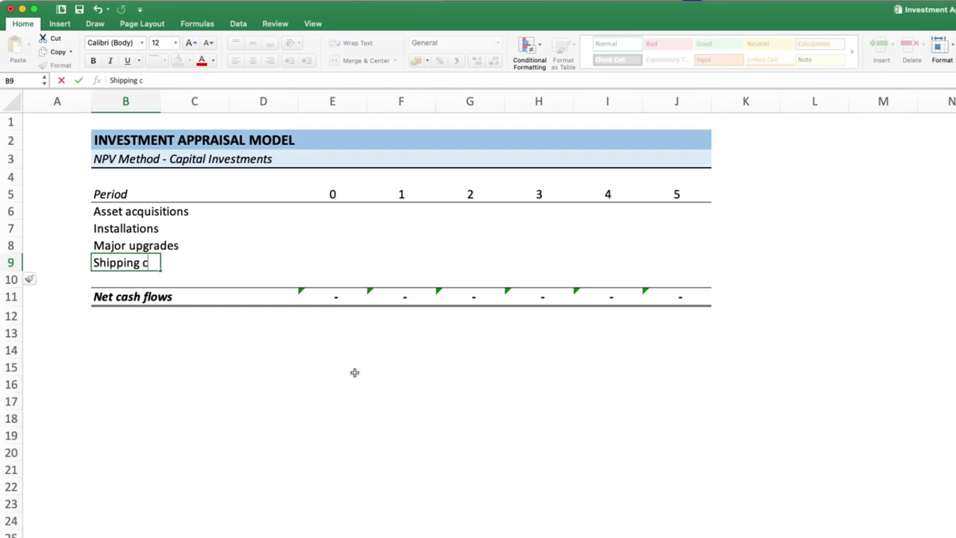
{"action": "type", "text": "osts"}
{"action": "key", "text": "Return"}
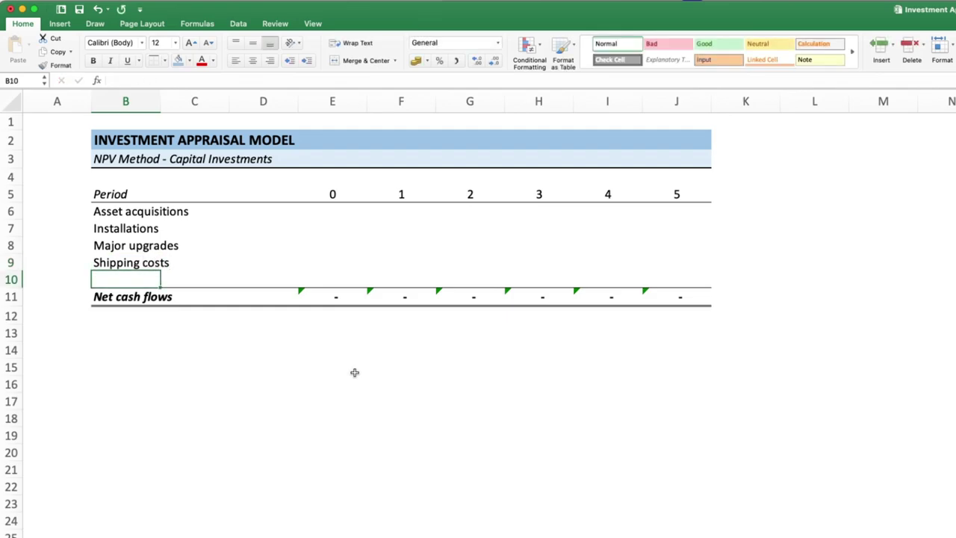
- Insert more blank rows and add the Asset specific trainings label in B10
{"action": "left_click", "coordinate": [14, 281]}
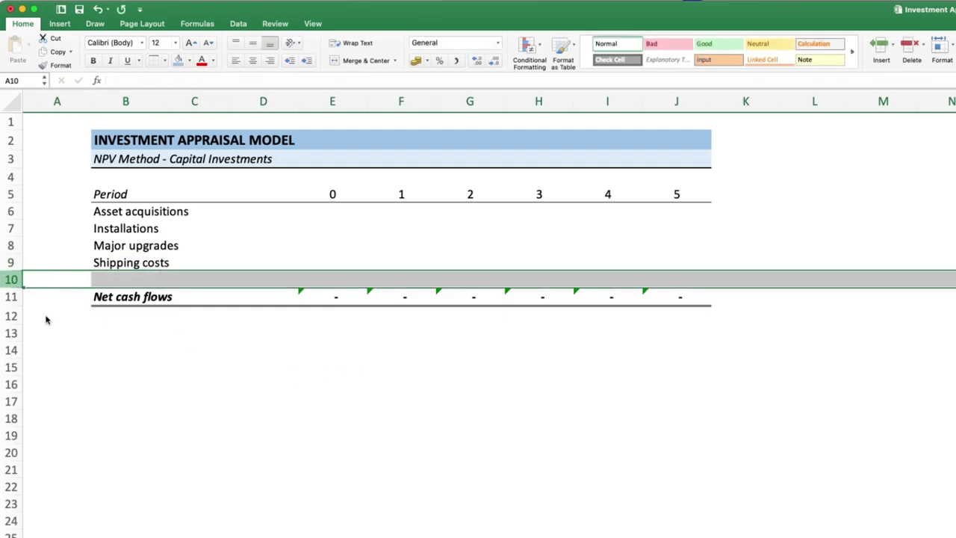
{"action": "key", "text": "ctrl+shift+equal"}
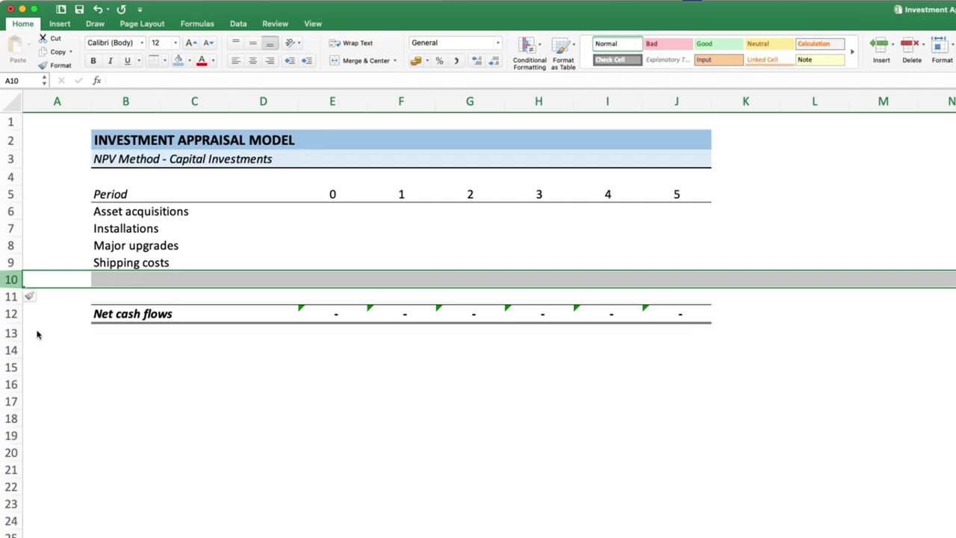
{"action": "right_click", "coordinate": [12, 279]}
{"action": "left_click", "coordinate": [37, 344]}
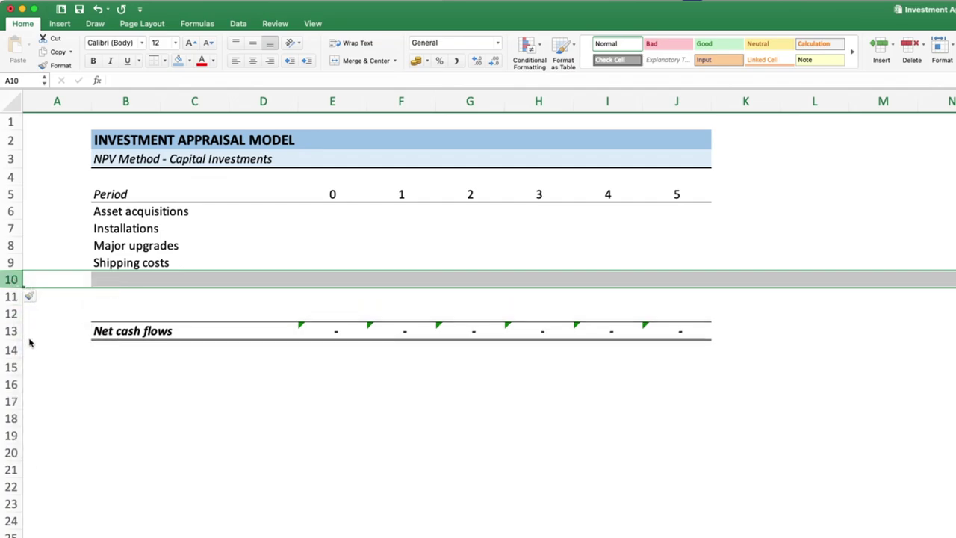
{"action": "key", "text": "ctrl+shift+equal"}
{"action": "left_click", "coordinate": [117, 277]}
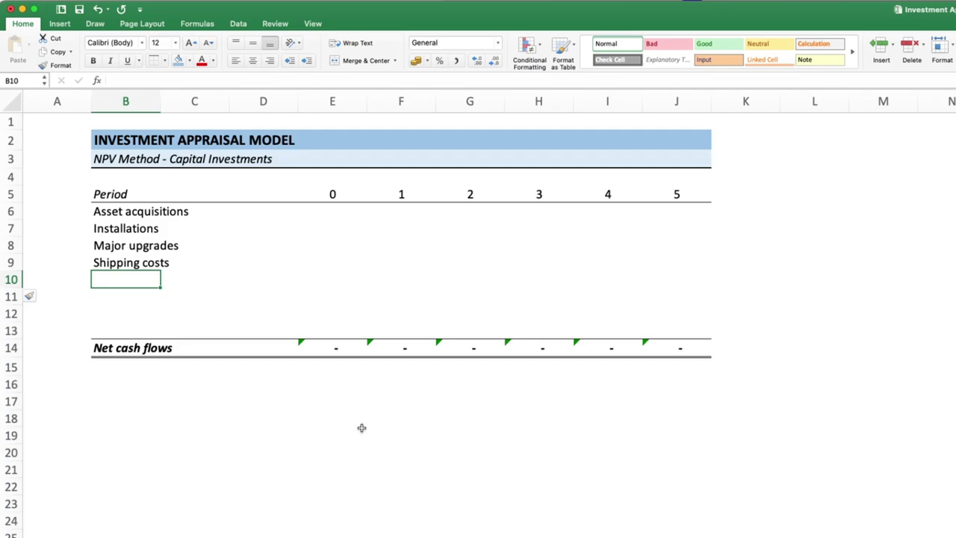
{"action": "type", "text": "Ca"}
{"action": "type", "text": "pacity"}
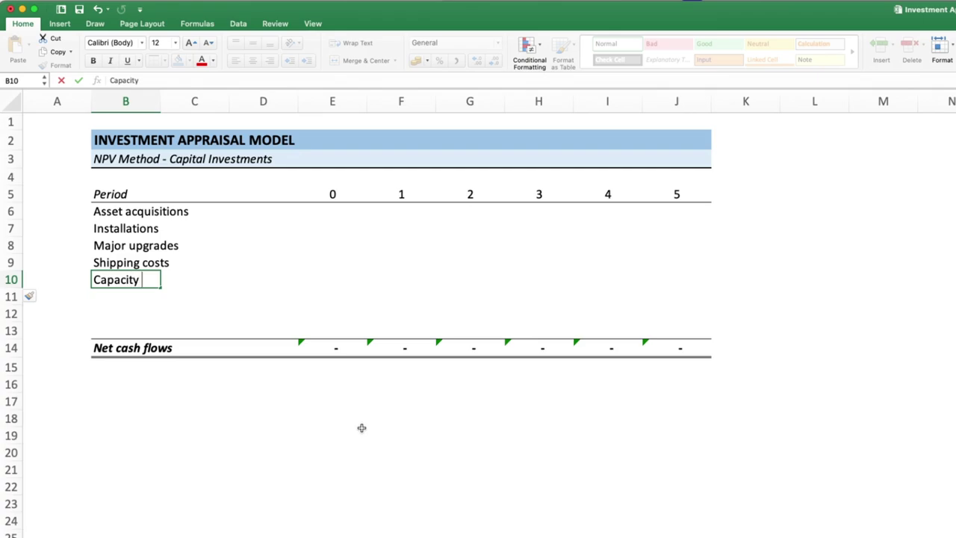
{"action": "key", "text": "BackSpace"}
{"action": "key", "text": "BackSpace"}
{"action": "key", "text": "BackSpace"}
{"action": "key", "text": "BackSpace"}
{"action": "key", "text": "BackSpace"}
{"action": "key", "text": "BackSpace"}
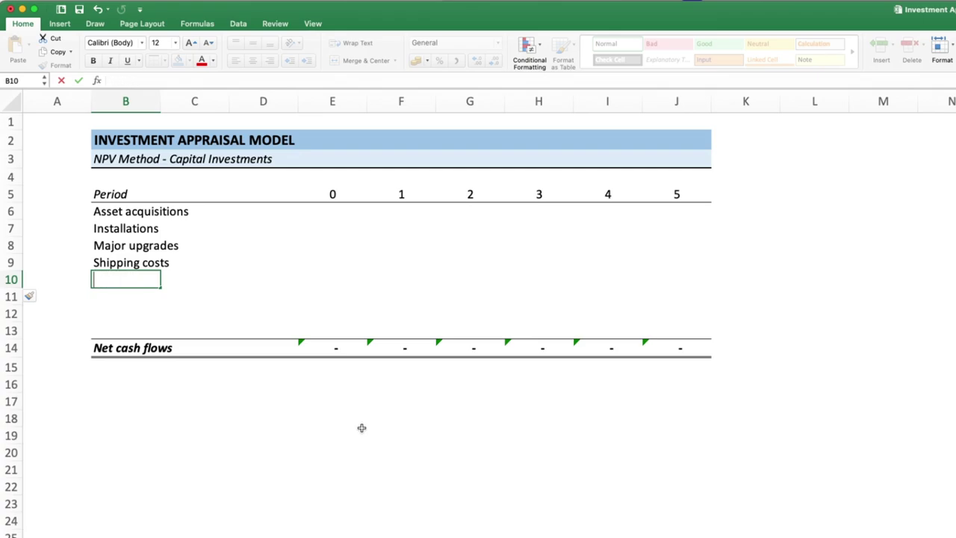
{"action": "type", "text": "Asset s"}
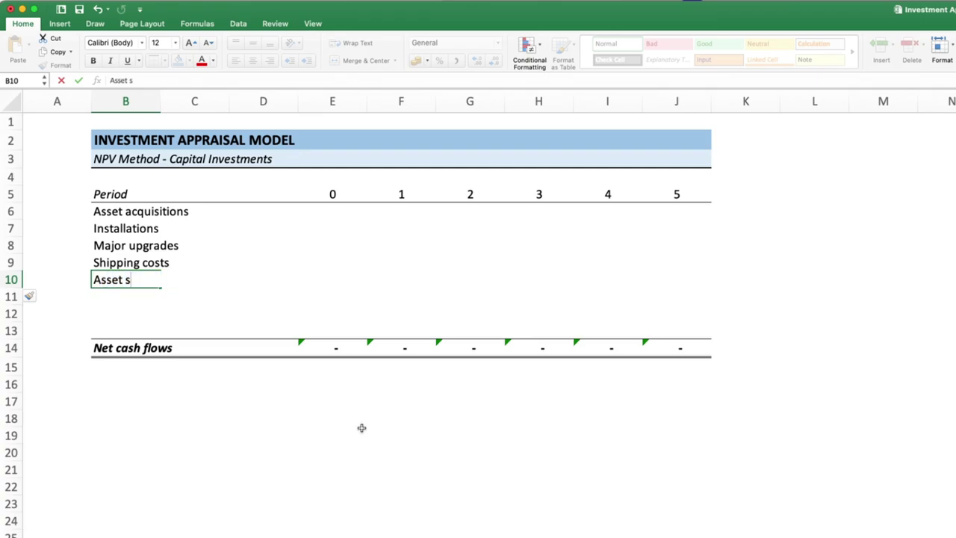
{"action": "type", "text": "pecific tr"}
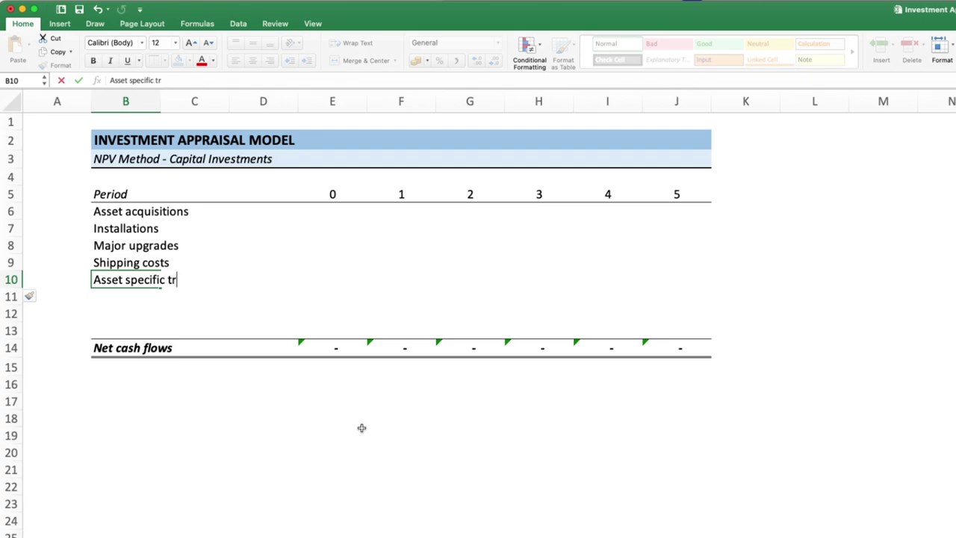
{"action": "type", "text": "aining"}
{"action": "type", "text": "s"}
{"action": "key", "text": "Return"}
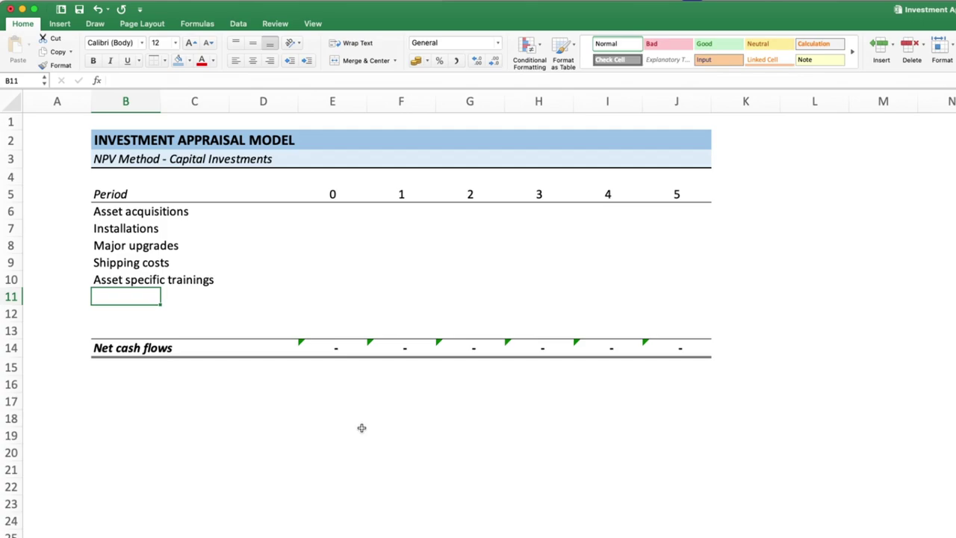
- Enter 'Current asset increases due to capital assets' in B11
{"action": "type", "text": "I"}
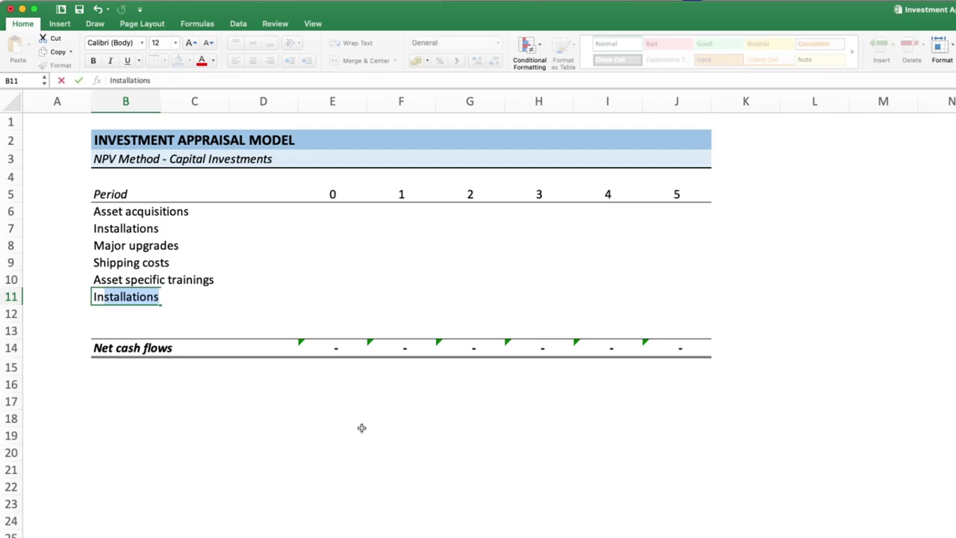
{"action": "type", "text": "ncremen"}
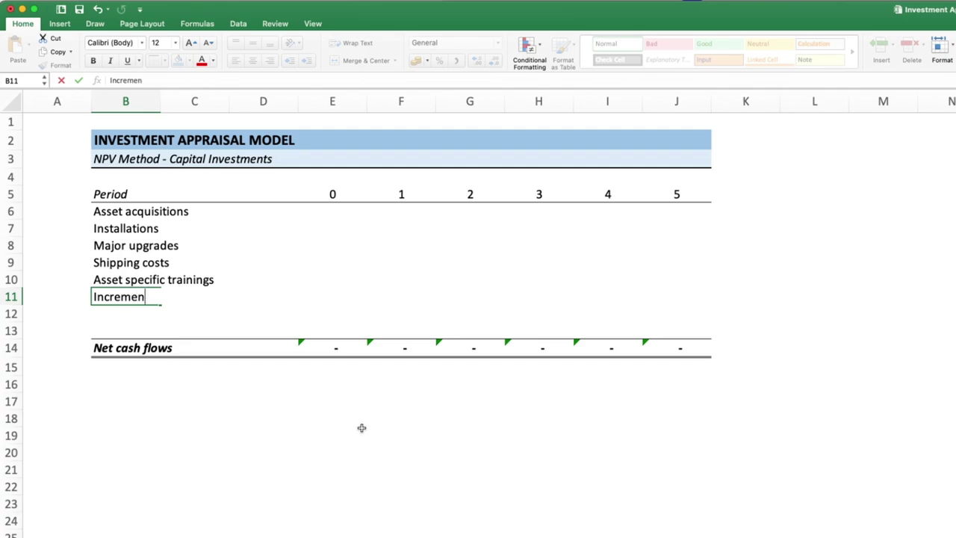
{"action": "type", "text": "tal cu"}
{"action": "type", "text": "rrent asse"}
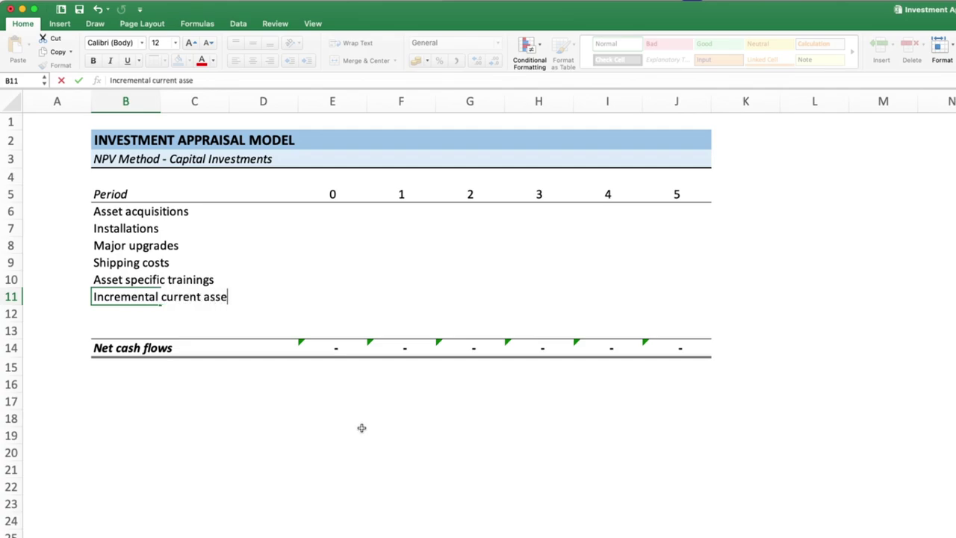
{"action": "type", "text": "ts"}
{"action": "key", "text": "BackSpace"}
{"action": "key", "text": "BackSpace"}
{"action": "key", "text": "BackSpace"}
{"action": "key", "text": "BackSpace"}
{"action": "key", "text": "BackSpace"}
{"action": "key", "text": "BackSpace"}
{"action": "key", "text": "BackSpace"}
{"action": "key", "text": "BackSpace"}
{"action": "key", "text": "BackSpace"}
{"action": "key", "text": "BackSpace"}
{"action": "key", "text": "BackSpace"}
{"action": "key", "text": "BackSpace"}
{"action": "key", "text": "BackSpace"}
{"action": "key", "text": "BackSpace"}
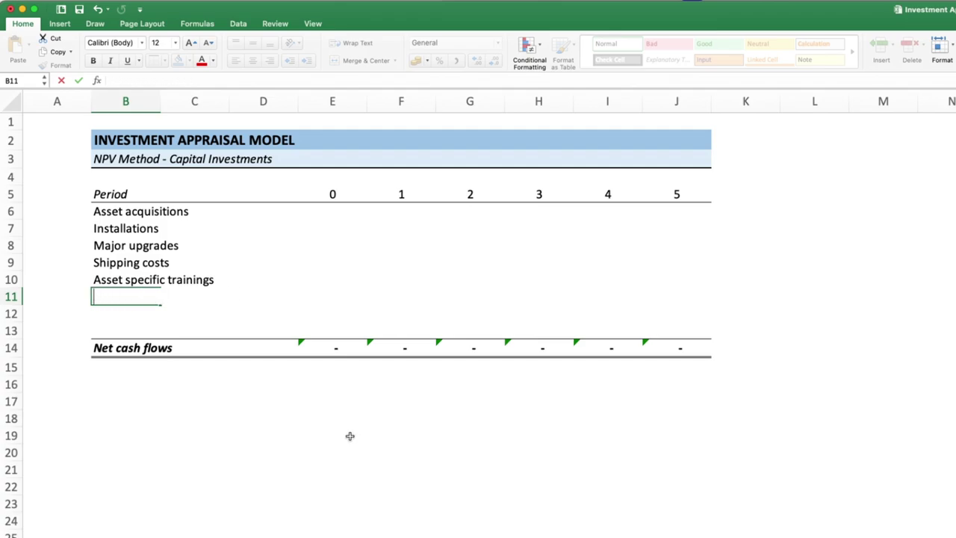
{"action": "type", "text": "Current"}
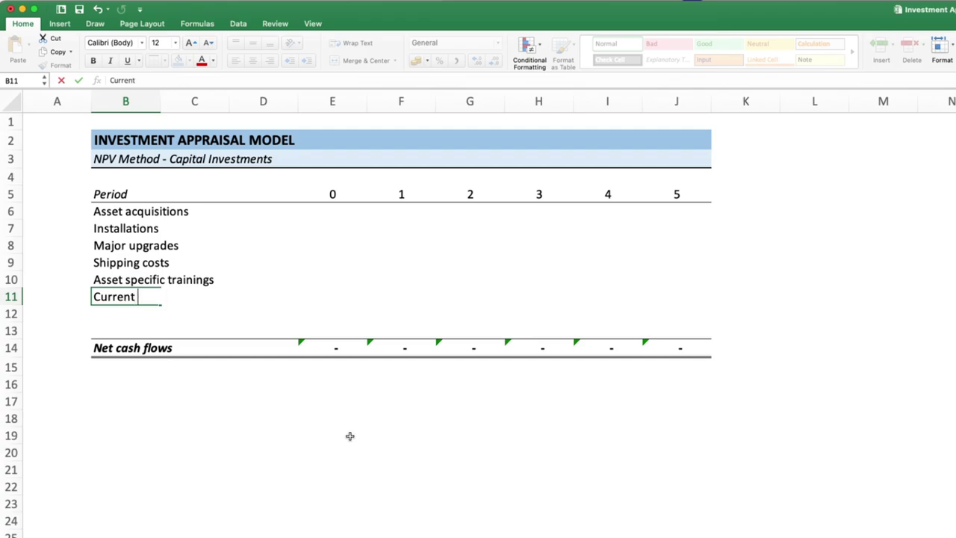
{"action": "type", "text": " assets"}
{"action": "key", "text": "BackSpace"}
{"action": "key", "text": "BackSpace"}
{"action": "type", "text": "increases "}
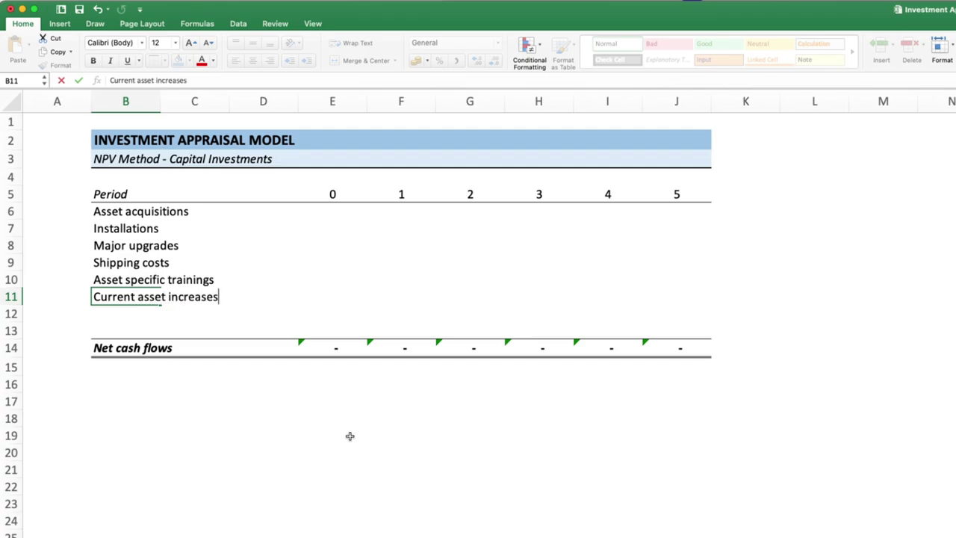
{"action": "type", "text": "du"}
{"action": "type", "text": "e to"}
{"action": "type", "text": " capital "}
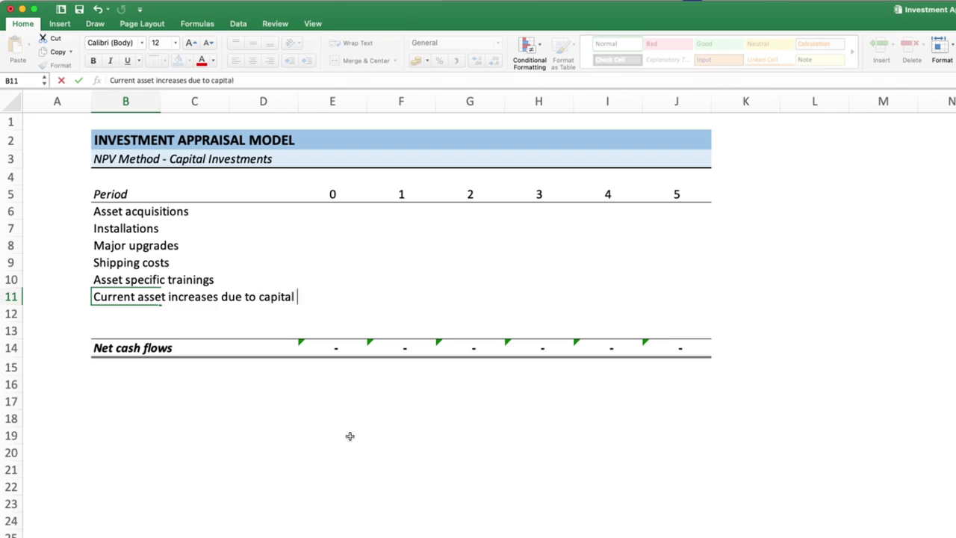
{"action": "type", "text": "assets"}
{"action": "key", "text": "Return"}
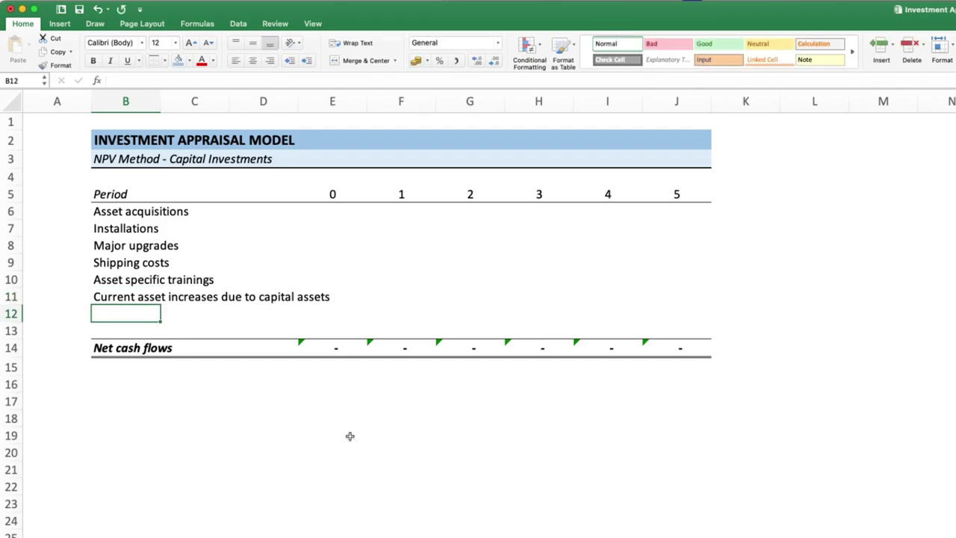
- Abbreviate the B11 label to a shortened current asset increase wording
{"action": "key", "text": "Up"}
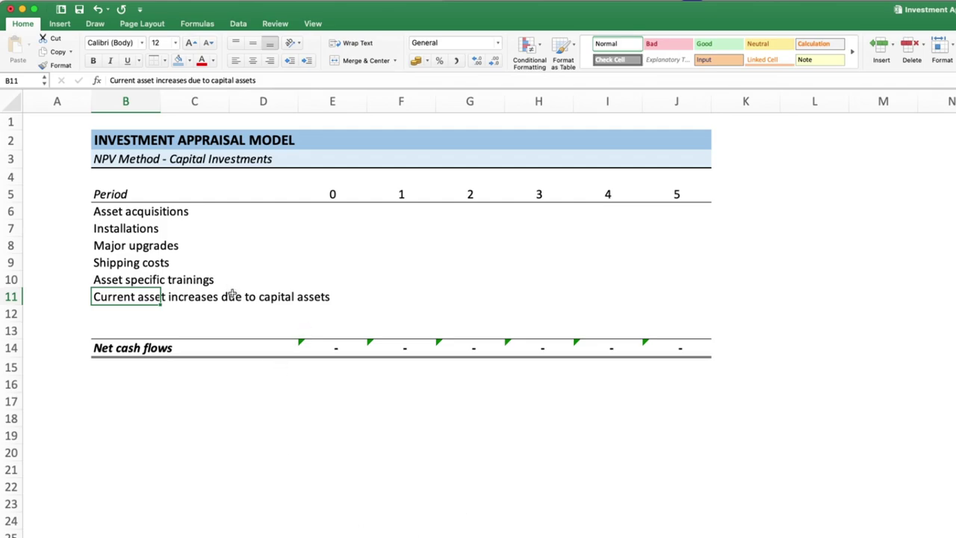
{"action": "left_click", "coordinate": [260, 298]}
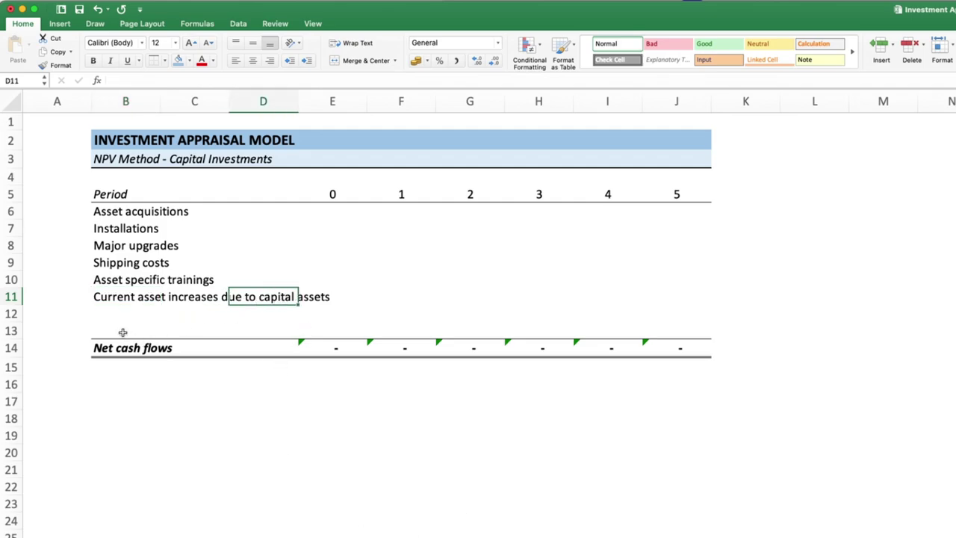
{"action": "left_click", "coordinate": [118, 303]}
{"action": "left_click", "coordinate": [235, 80]}
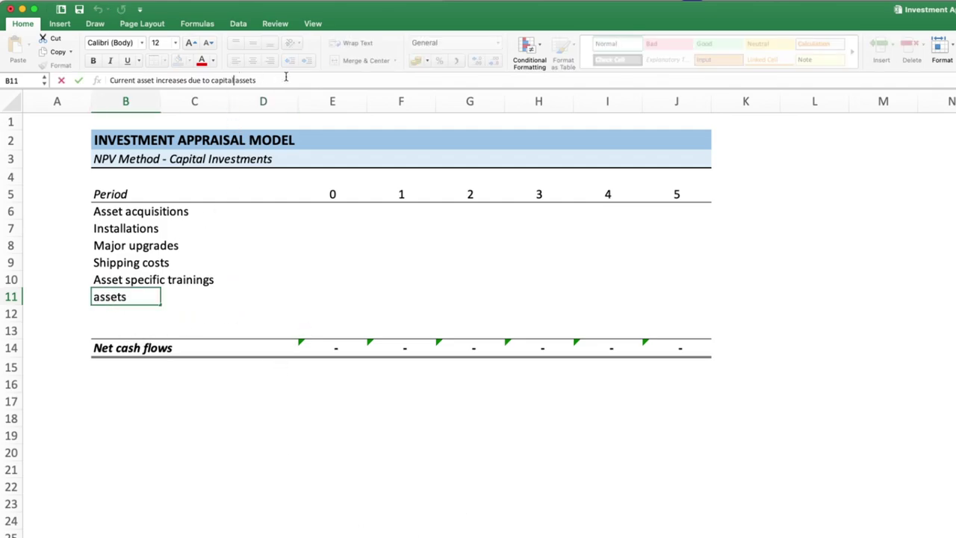
{"action": "key", "text": "BackSpace"}
{"action": "key", "text": "BackSpace"}
{"action": "key", "text": "BackSpace"}
{"action": "key", "text": "BackSpace"}
{"action": "key", "text": "BackSpace"}
{"action": "type", "text": "."}
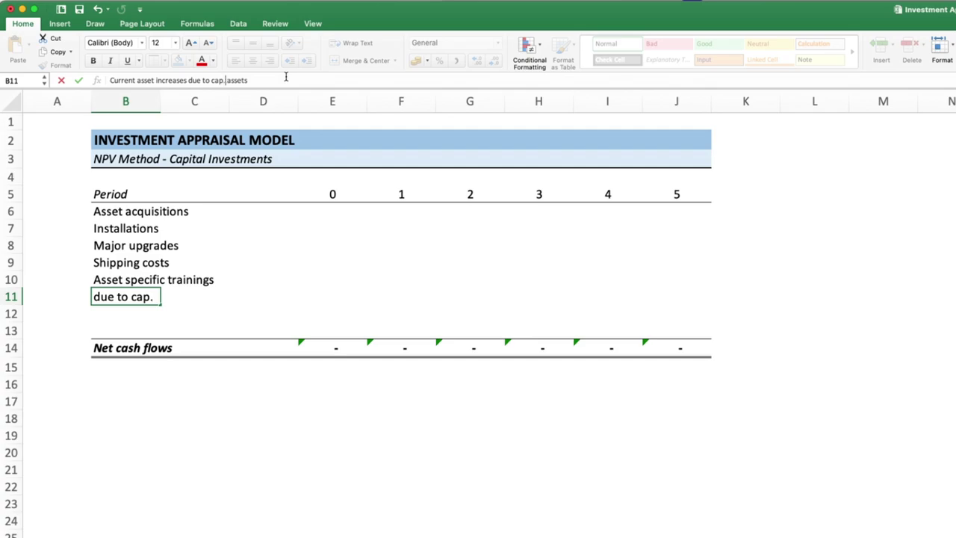
{"action": "key", "text": "Return"}
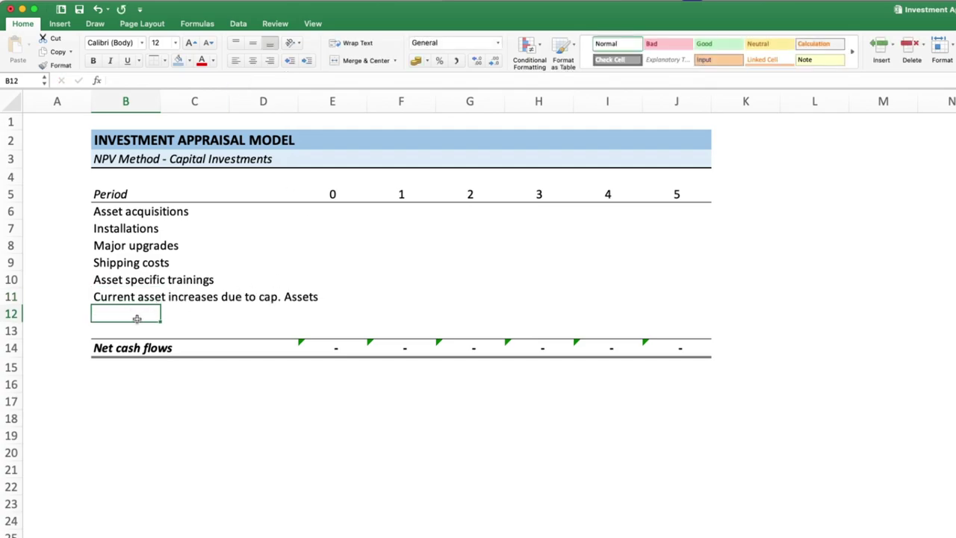
{"action": "left_click", "coordinate": [115, 296]}
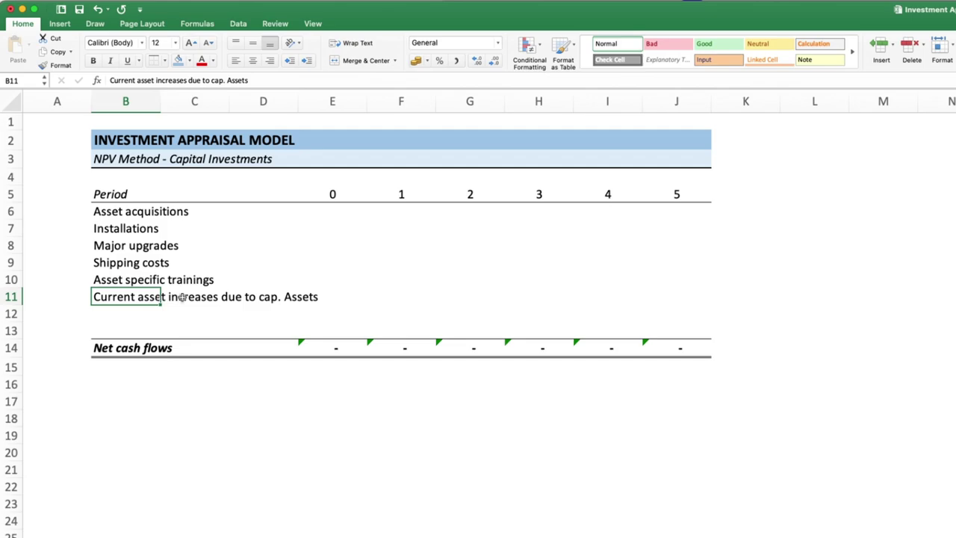
{"action": "left_click", "coordinate": [185, 80]}
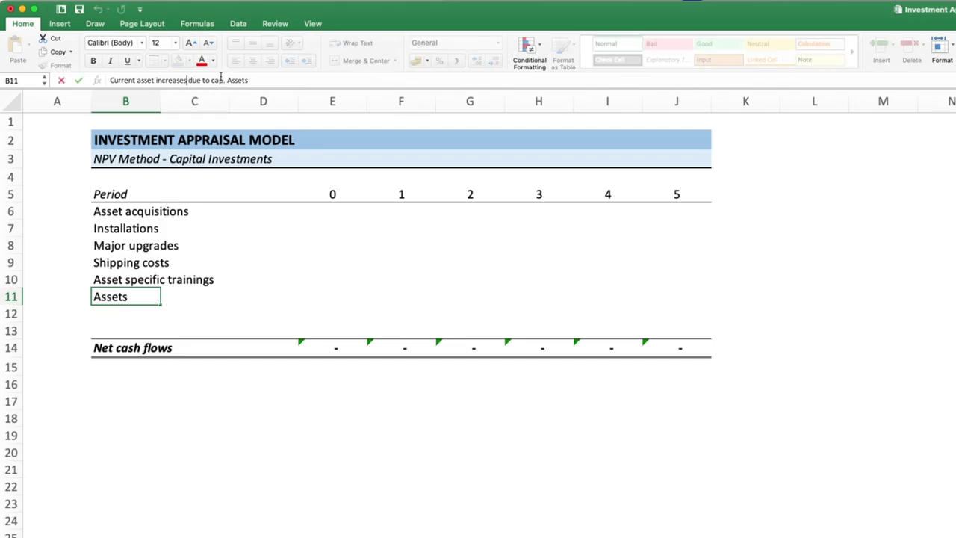
{"action": "key", "text": "BackSpace"}
{"action": "key", "text": "BackSpace"}
{"action": "key", "text": "BackSpace"}
{"action": "key", "text": "BackSpace"}
{"action": "key", "text": "BackSpace"}
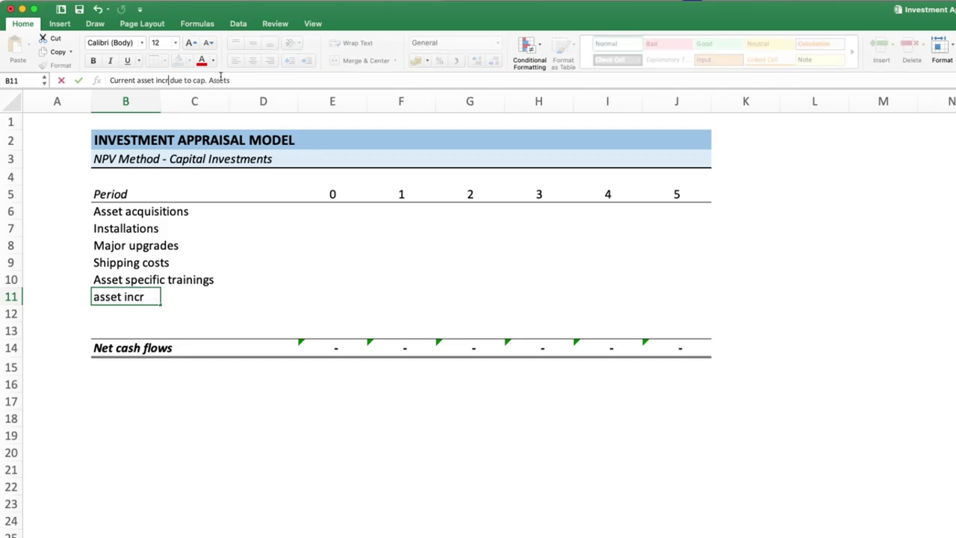
{"action": "type", "text": "."}
{"action": "key", "text": "Return"}
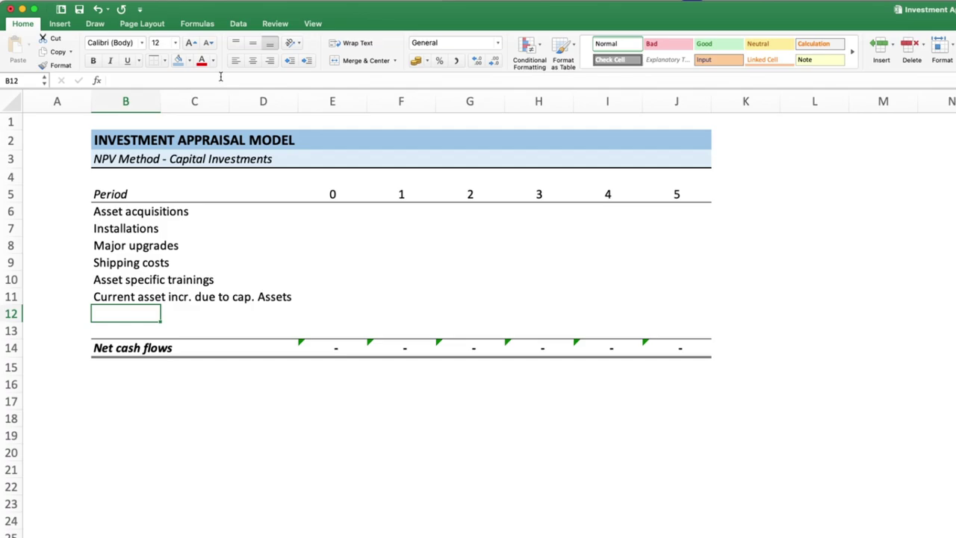
- Copy the B11 label to B12 and change it to 'Current liab. incr. due to cap. Assets'
{"action": "key", "text": "Up"}
{"action": "key", "text": "super+c"}
{"action": "key", "text": "Down"}
{"action": "key", "text": "super+v"}
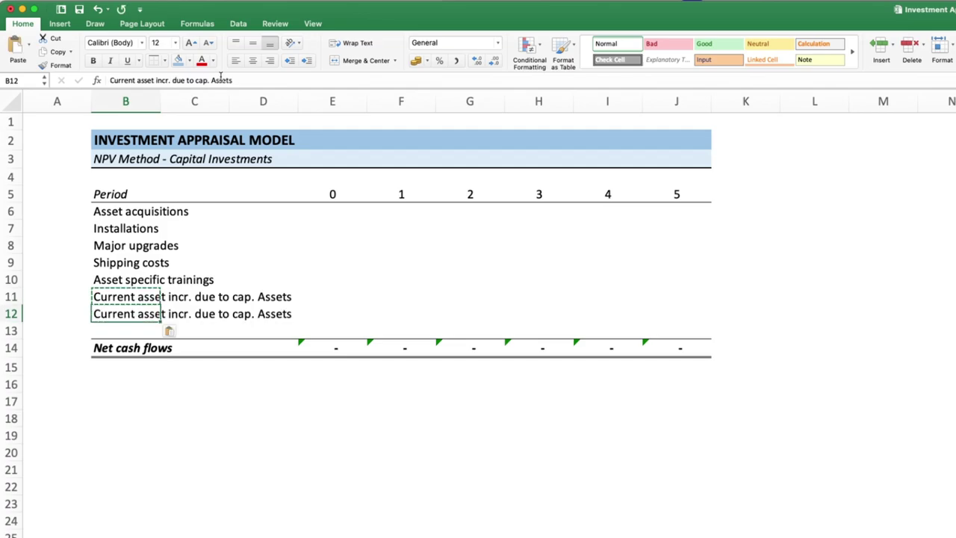
{"action": "left_click", "coordinate": [155, 80]}
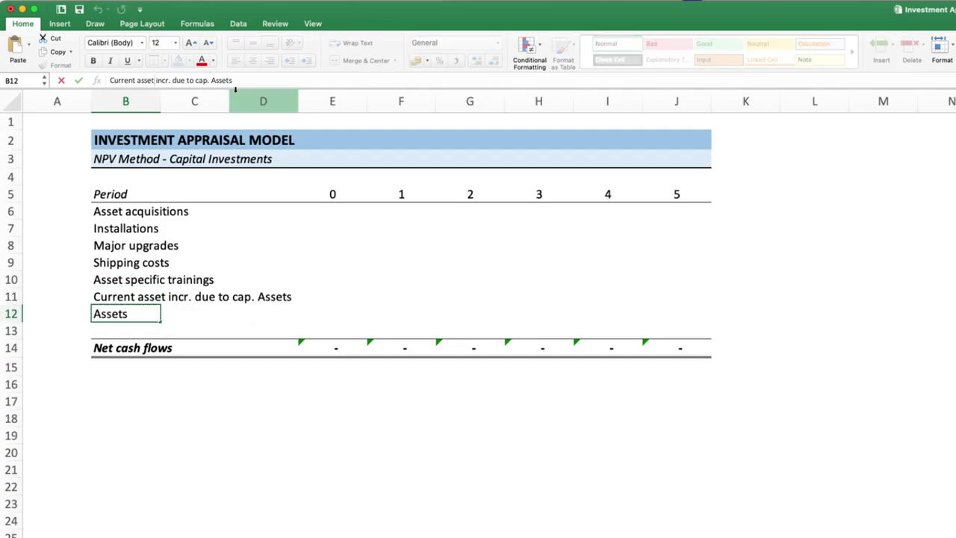
{"action": "key", "text": "BackSpace"}
{"action": "key", "text": "BackSpace"}
{"action": "key", "text": "BackSpace"}
{"action": "key", "text": "BackSpace"}
{"action": "key", "text": "BackSpace"}
{"action": "type", "text": "liab"}
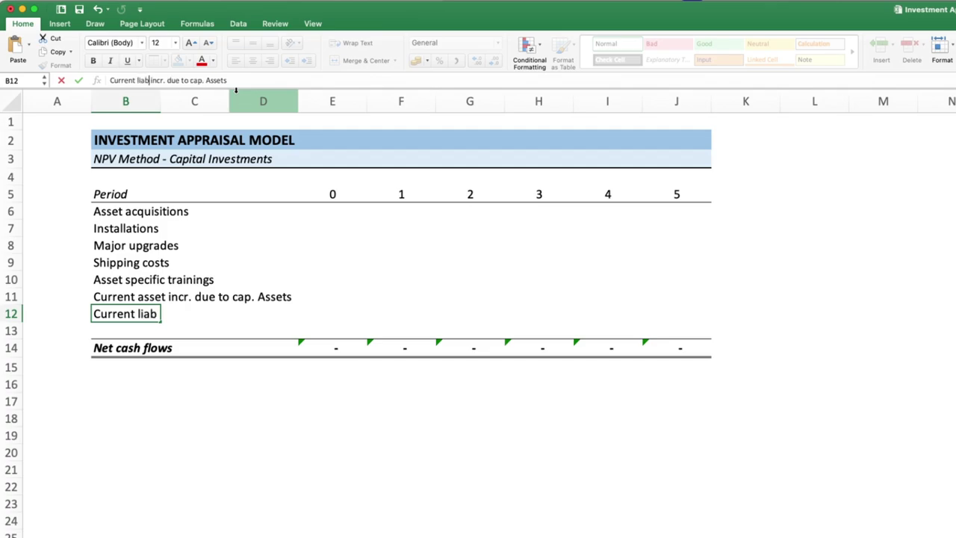
{"action": "type", "text": "."}
{"action": "key", "text": "Return"}
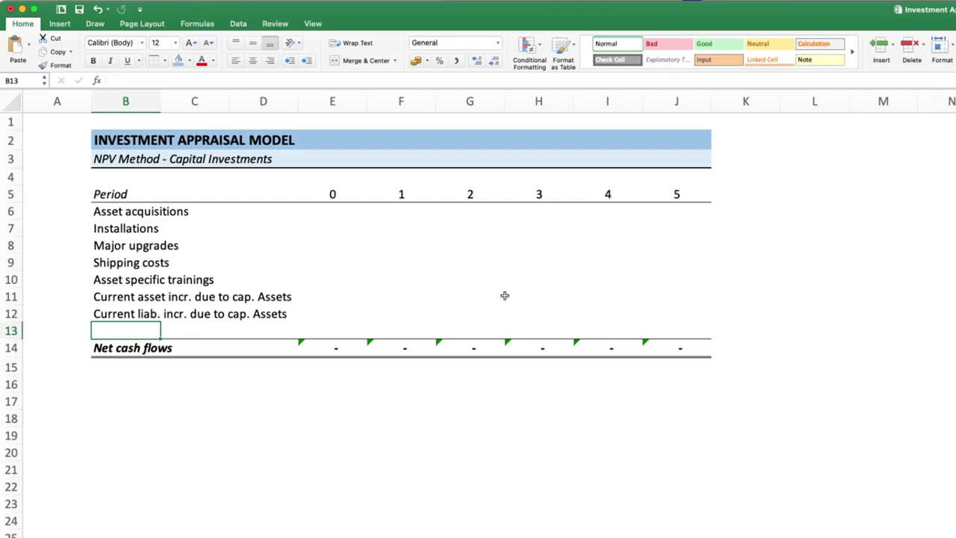
- Add the label 'Other capital expenditures' in B13
{"action": "type", "text": "Other c"}
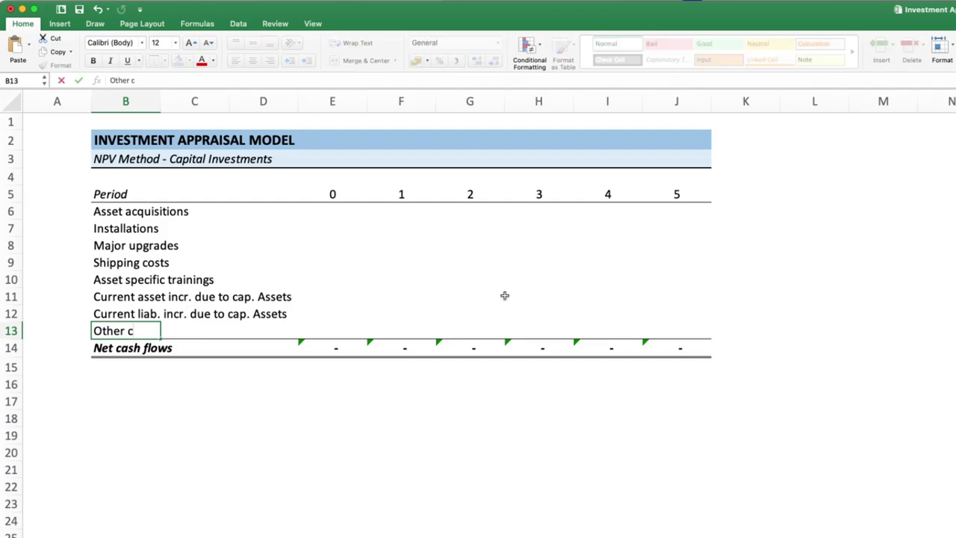
{"action": "type", "text": "apital"}
{"action": "type", "text": " investme"}
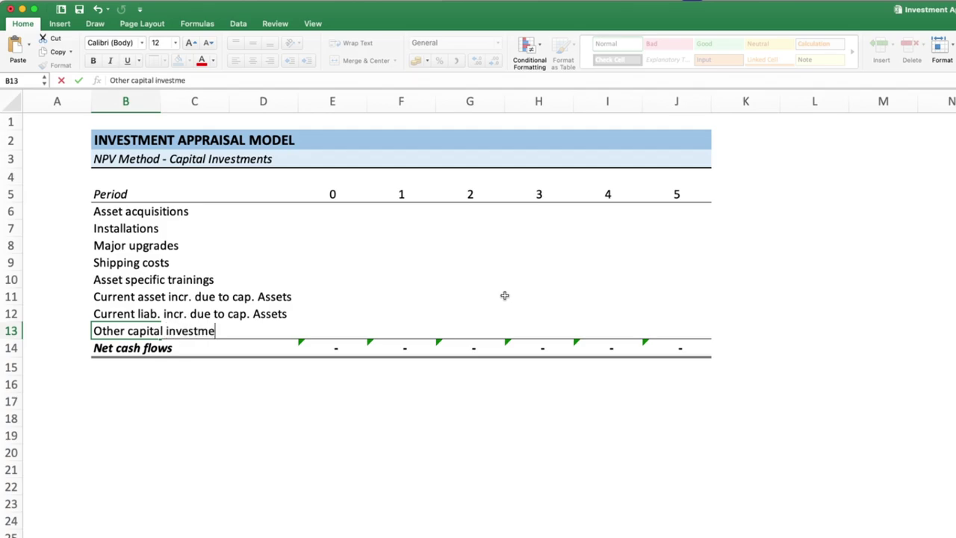
{"action": "key", "text": "BackSpace"}
{"action": "key", "text": "BackSpace"}
{"action": "key", "text": "BackSpace"}
{"action": "key", "text": "BackSpace"}
{"action": "key", "text": "BackSpace"}
{"action": "key", "text": "BackSpace"}
{"action": "key", "text": "BackSpace"}
{"action": "key", "text": "BackSpace"}
{"action": "type", "text": "e"}
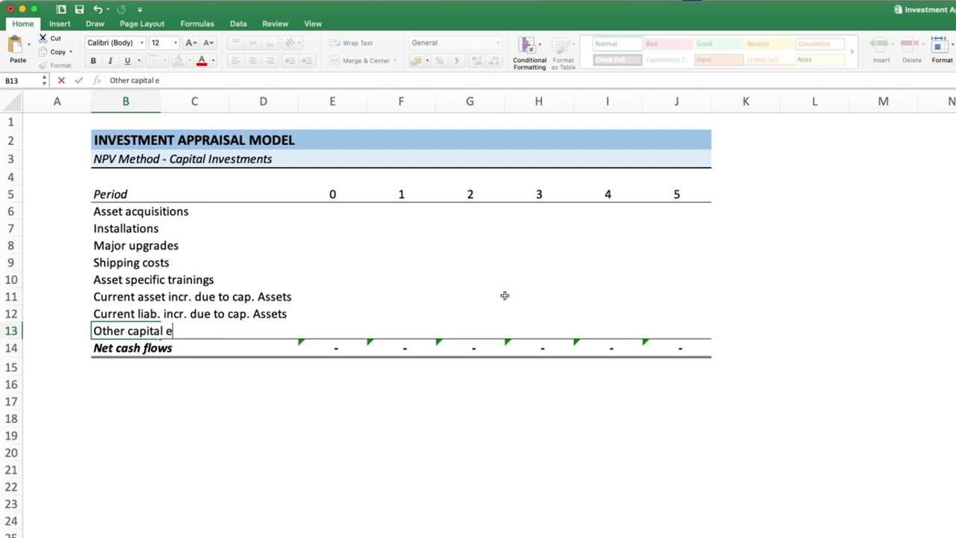
{"action": "type", "text": "xpenditur"}
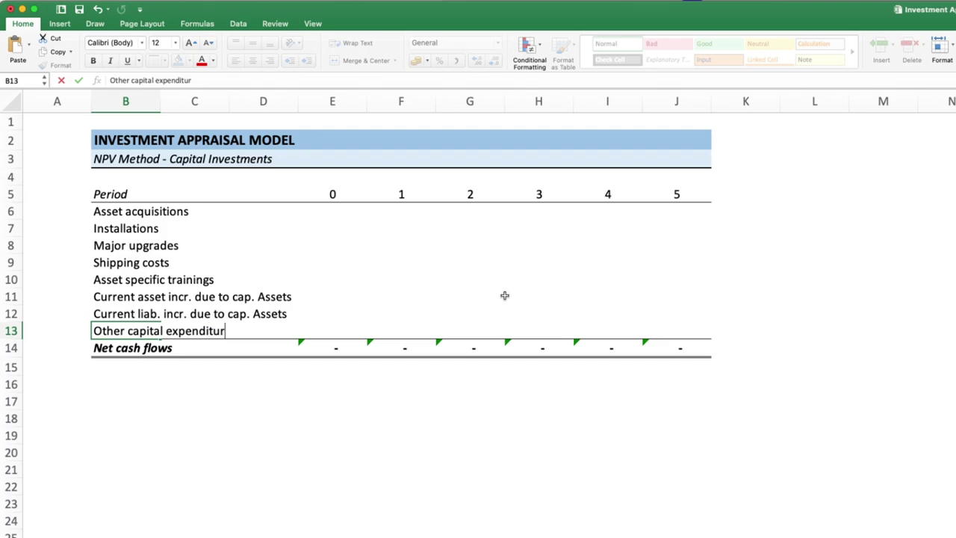
{"action": "type", "text": "es"}
{"action": "key", "text": "Tab"}
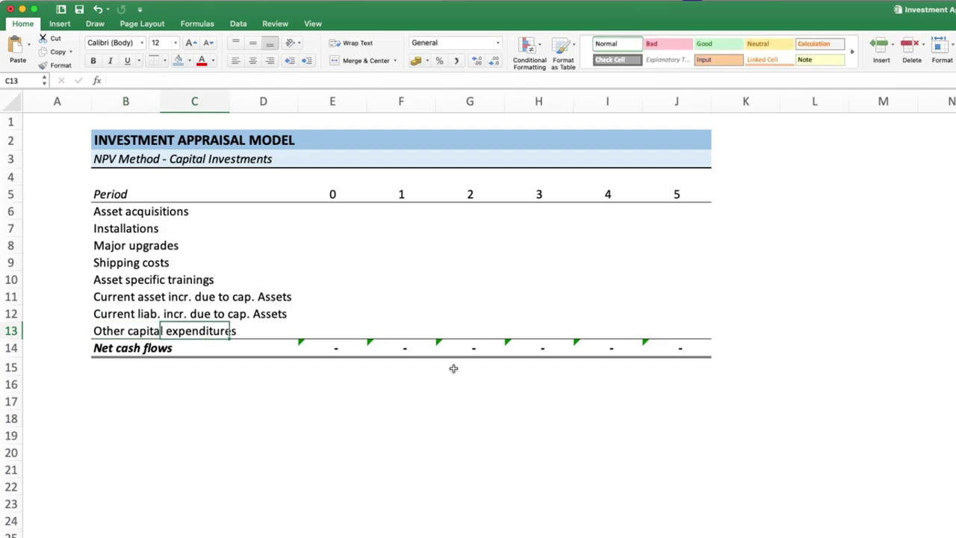
- Enter period 0 asset acquisitions of 70,000 and installations of 5,000
{"action": "left_click", "coordinate": [341, 297]}
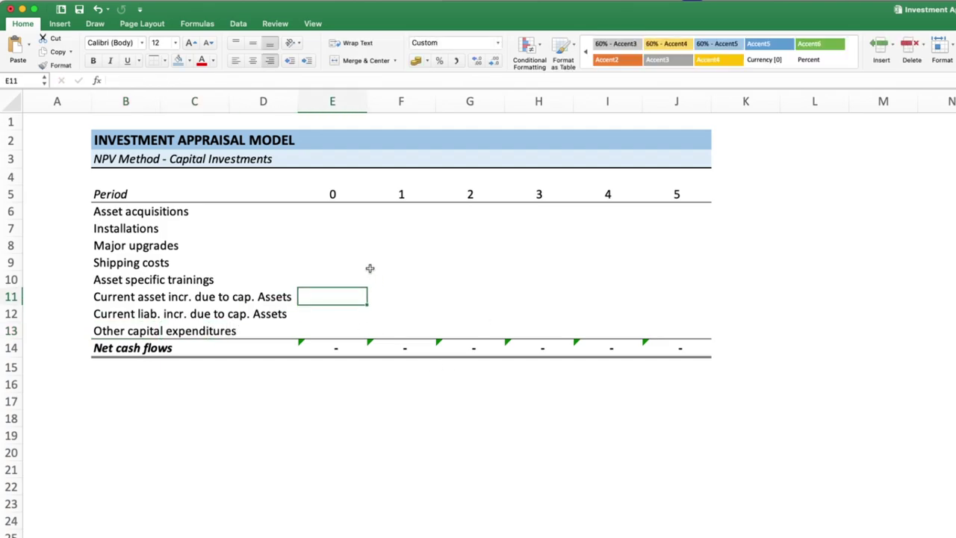
{"action": "left_click", "coordinate": [338, 214]}
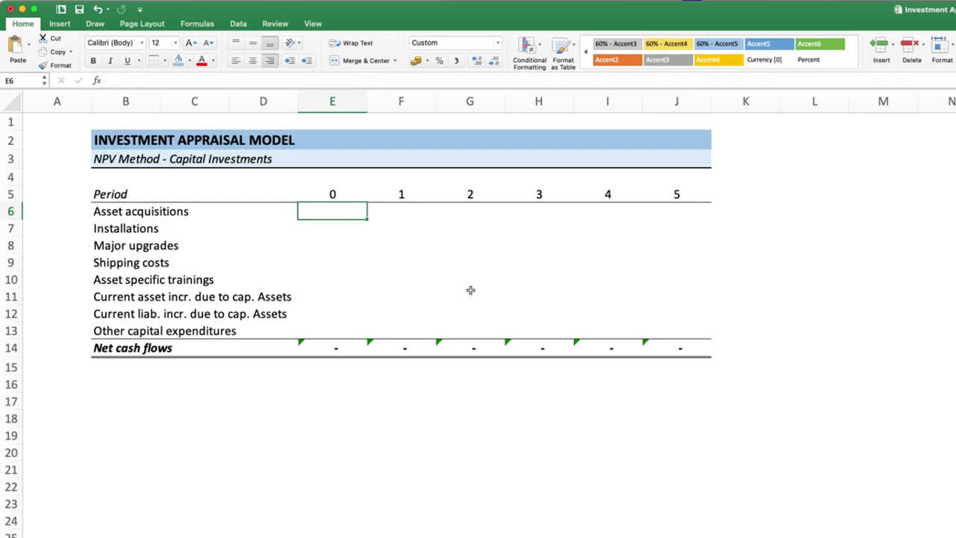
{"action": "left_click", "coordinate": [83, 534]}
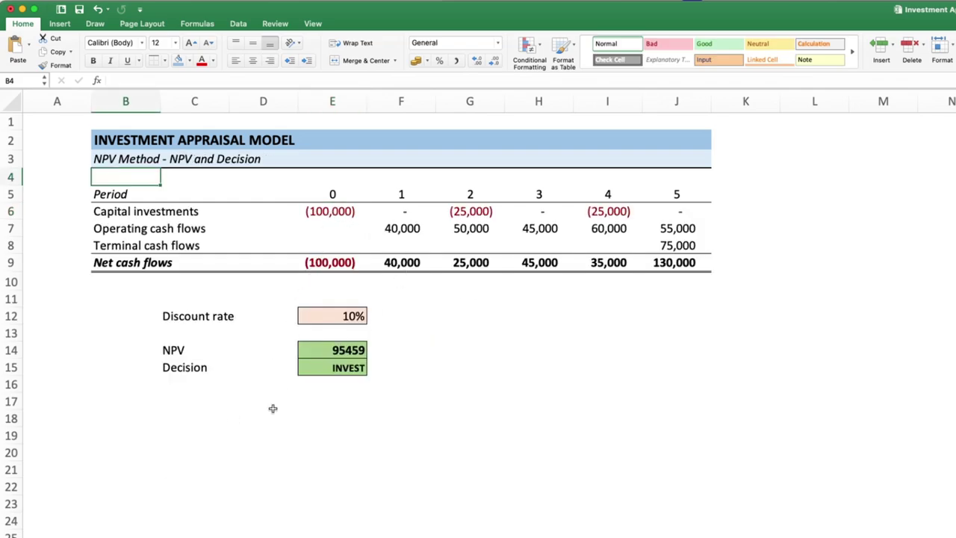
{"action": "key", "text": "ctrl+Page_Down"}
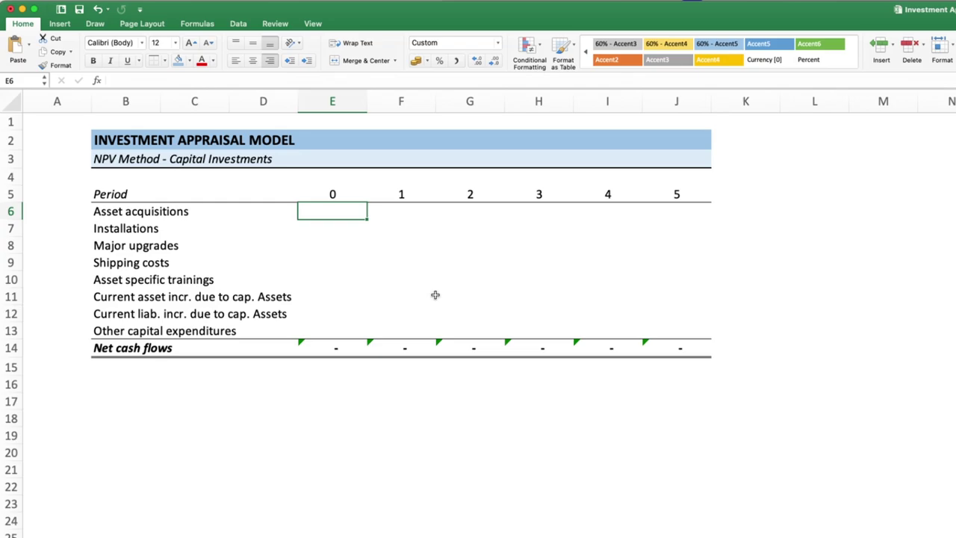
{"action": "type", "text": "70000"}
{"action": "key", "text": "Return"}
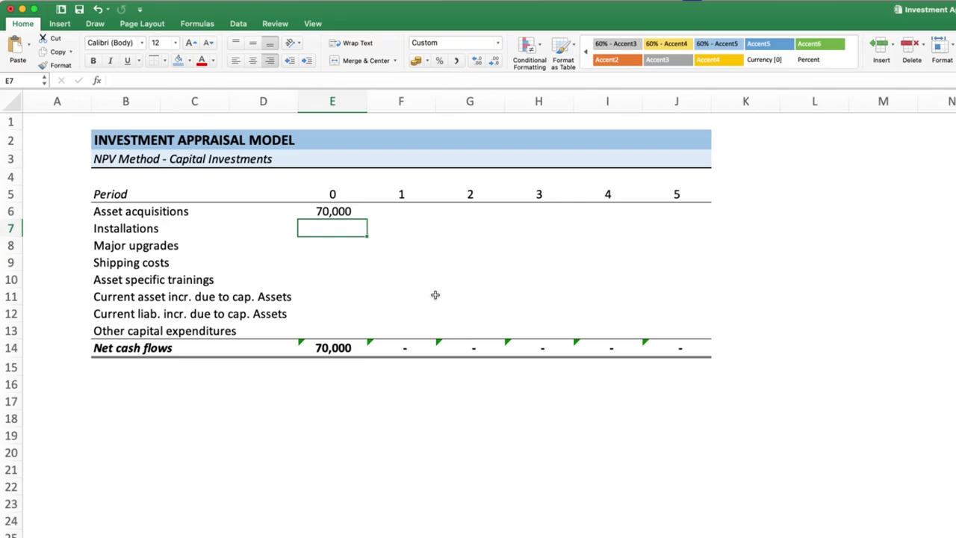
{"action": "type", "text": "50000"}
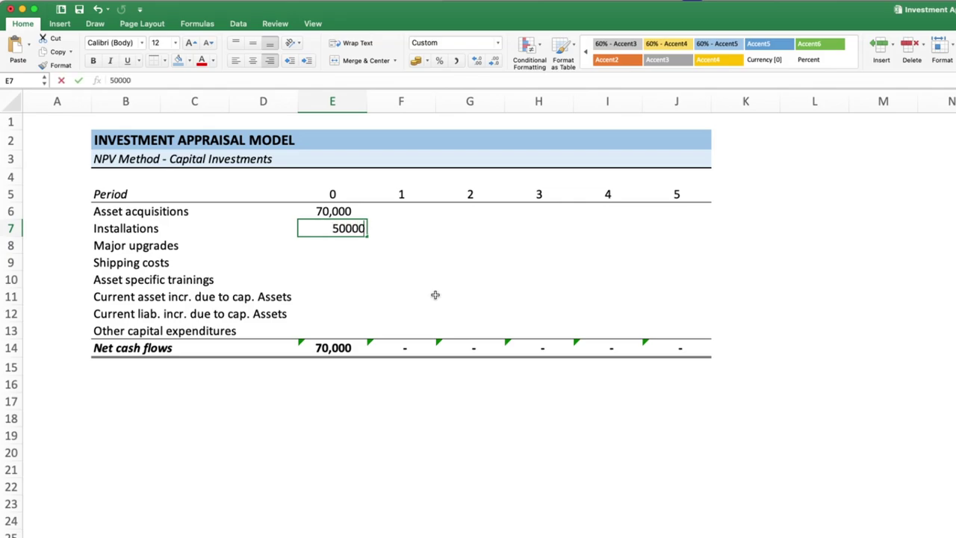
{"action": "key", "text": "Return"}
{"action": "key", "text": "Up"}
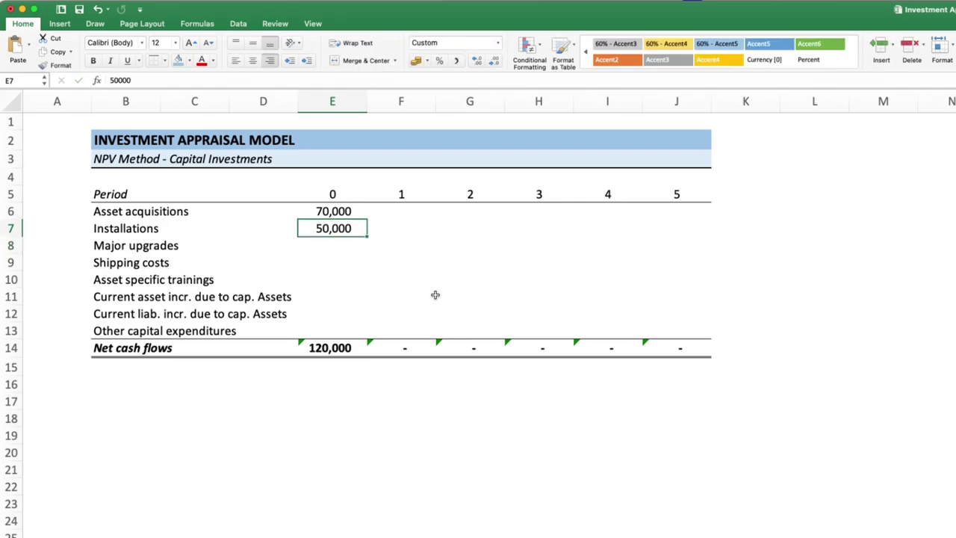
{"action": "type", "text": "5,000"}
{"action": "key", "text": "Return"}
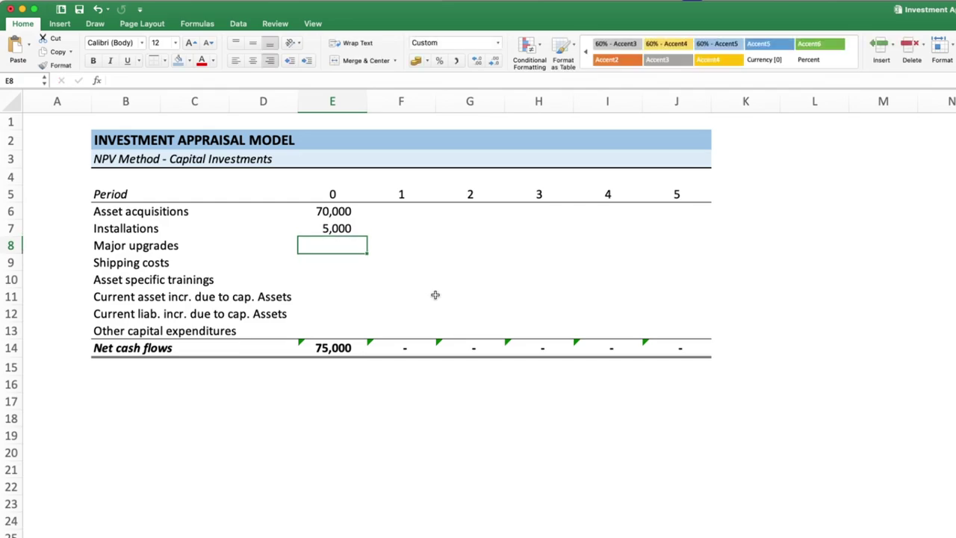
- Enter 5,000 major upgrades in periods 2 and 4
{"action": "key", "text": "Right"}
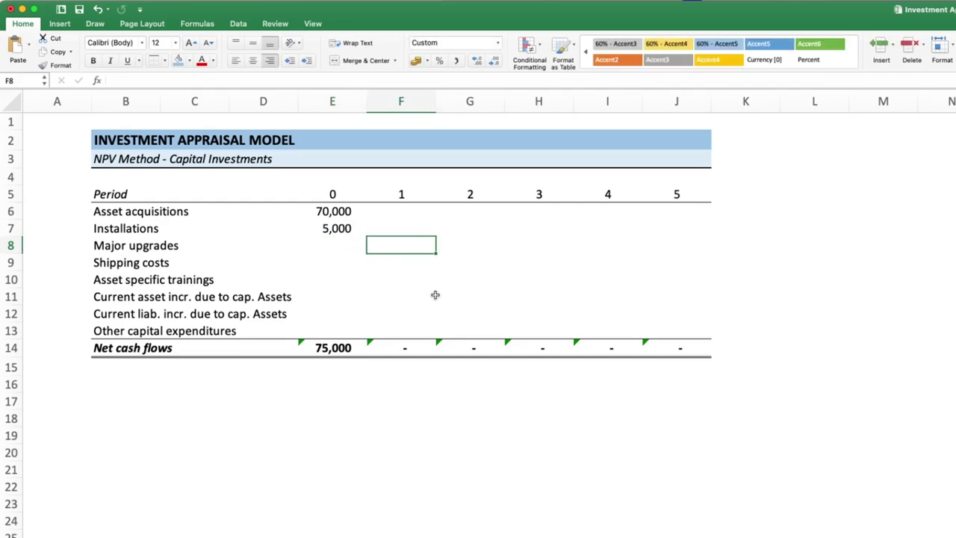
{"action": "key", "text": "Right"}
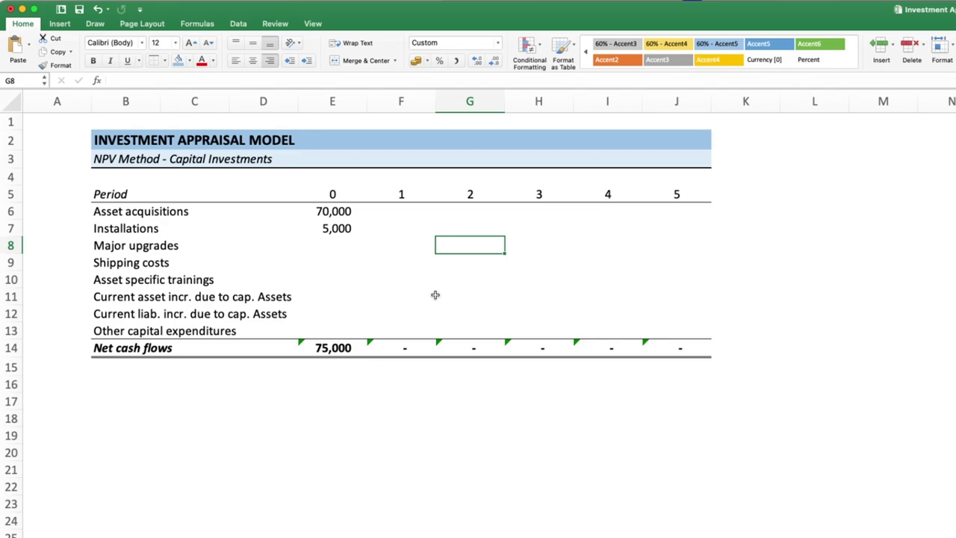
{"action": "type", "text": "5,000"}
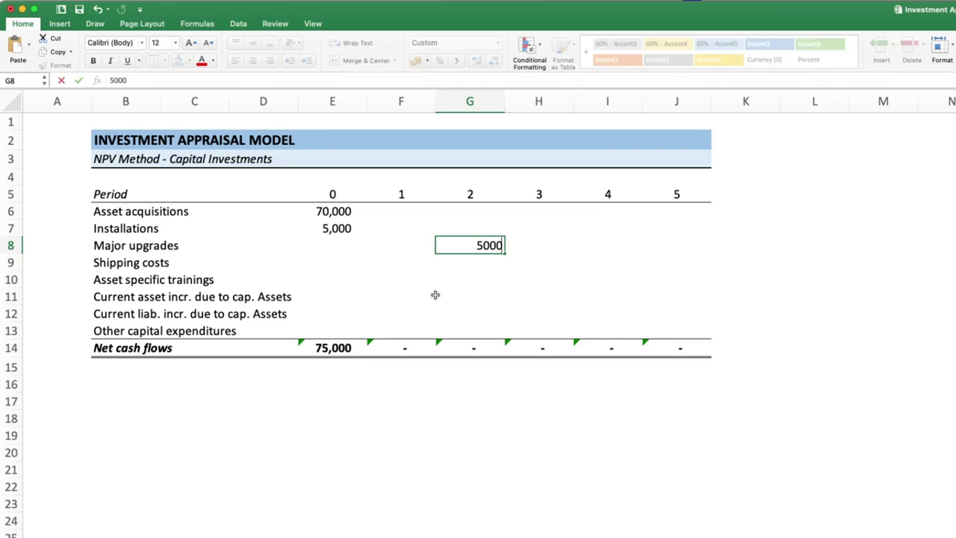
{"action": "key", "text": "Right"}
{"action": "key", "text": "Right"}
{"action": "type", "text": "5000"}
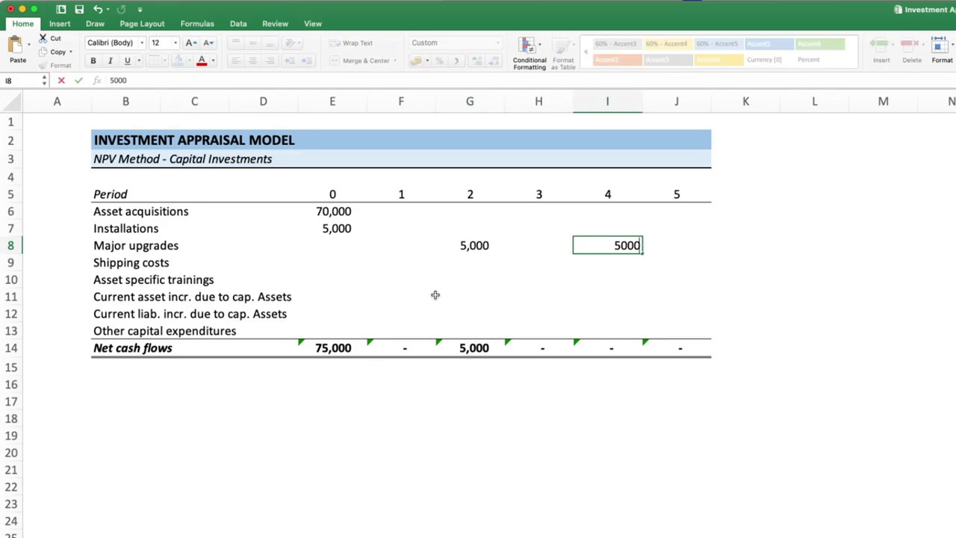
{"action": "key", "text": "Return"}
- Enter shipping costs of 6,000 in period 0 and 500 in periods 2 and 4
{"action": "key", "text": "Left"}
{"action": "key", "text": "Left"}
{"action": "key", "text": "Left"}
{"action": "key", "text": "Left"}
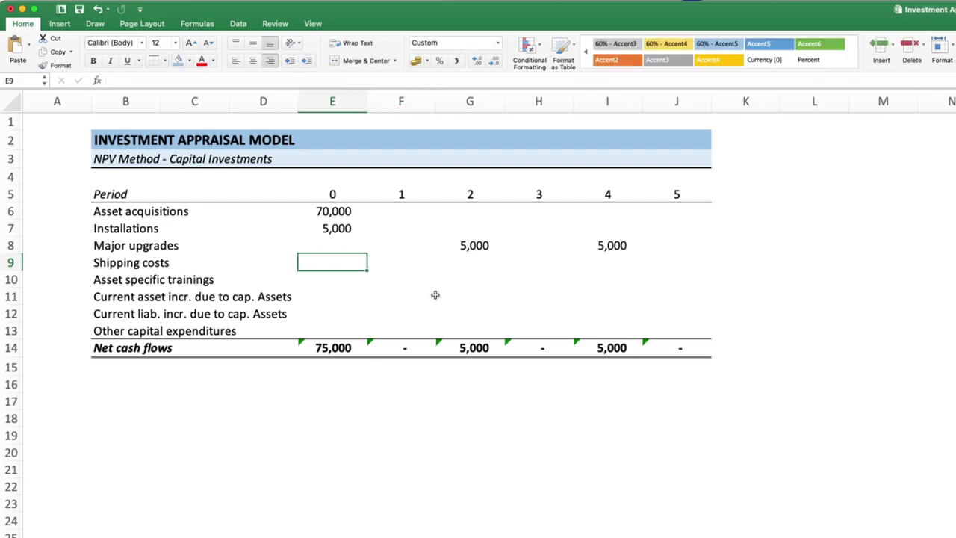
{"action": "type", "text": "5"}
{"action": "key", "text": "BackSpace"}
{"action": "type", "text": "6"}
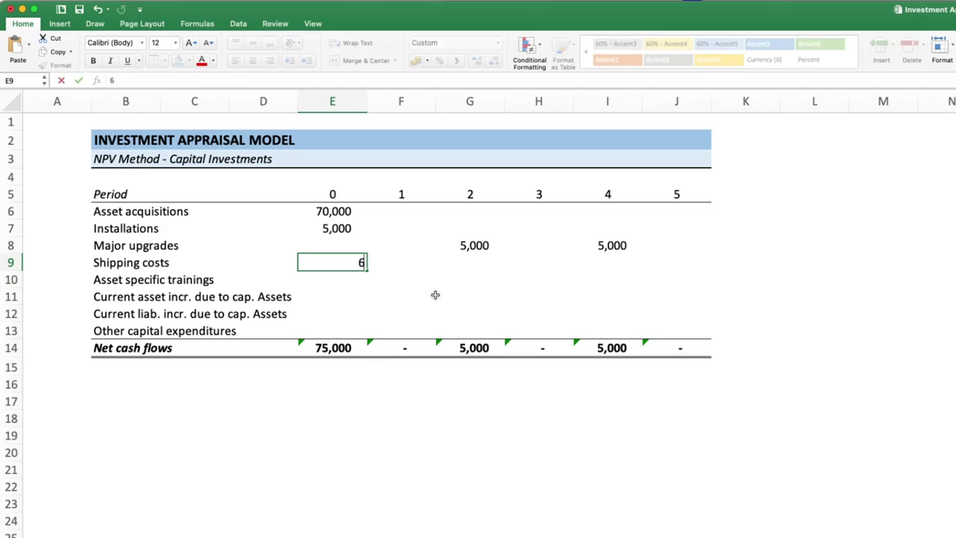
{"action": "type", "text": "000"}
{"action": "key", "text": "Tab"}
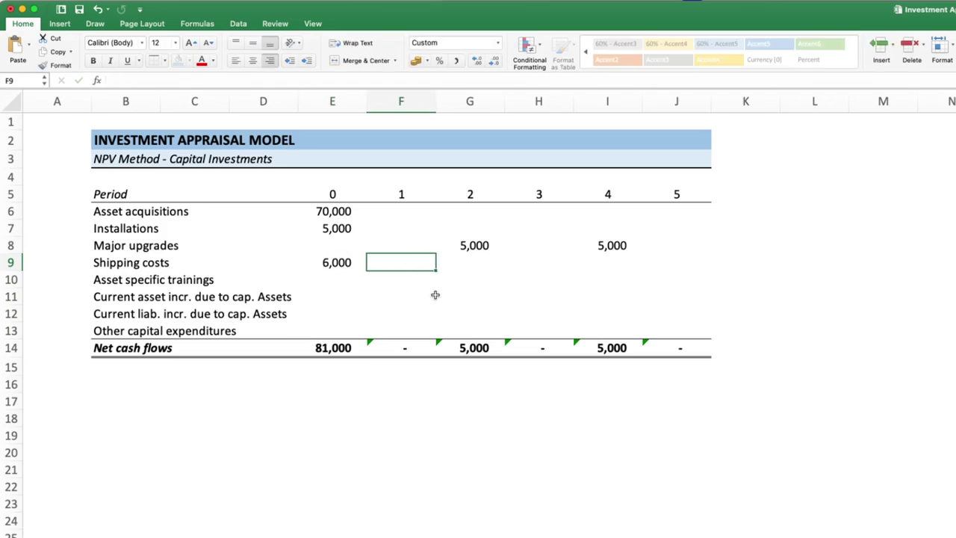
{"action": "key", "text": "Tab"}
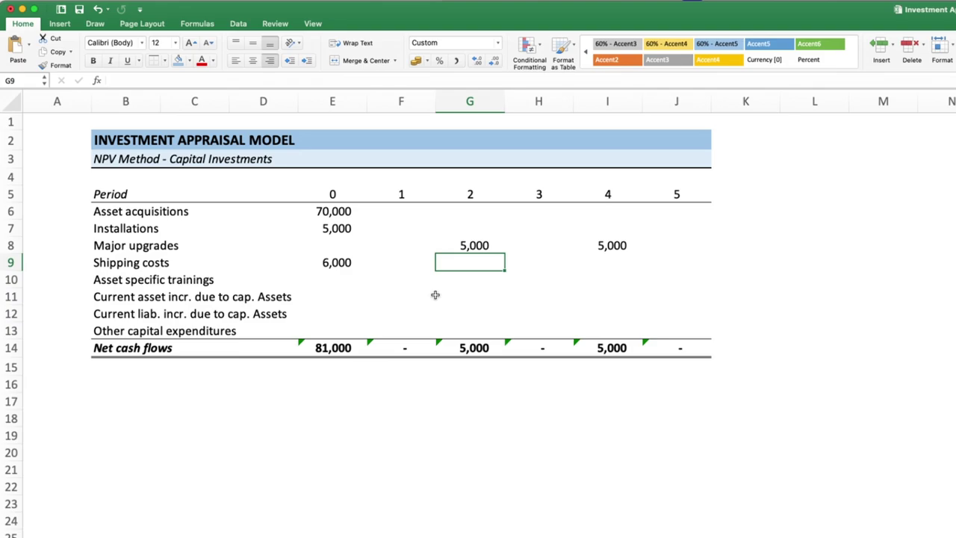
{"action": "type", "text": "500"}
{"action": "key", "text": "Tab"}
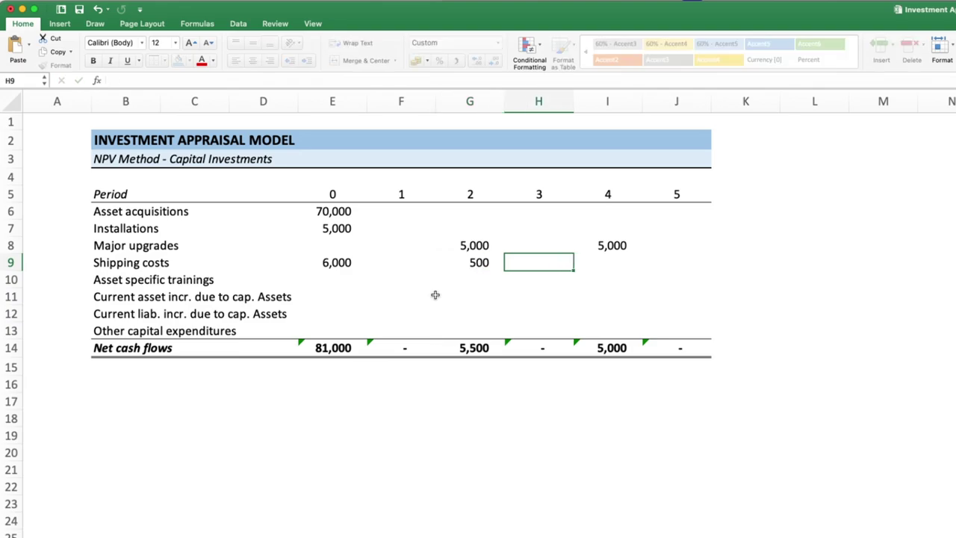
{"action": "key", "text": "Tab"}
{"action": "type", "text": "500"}
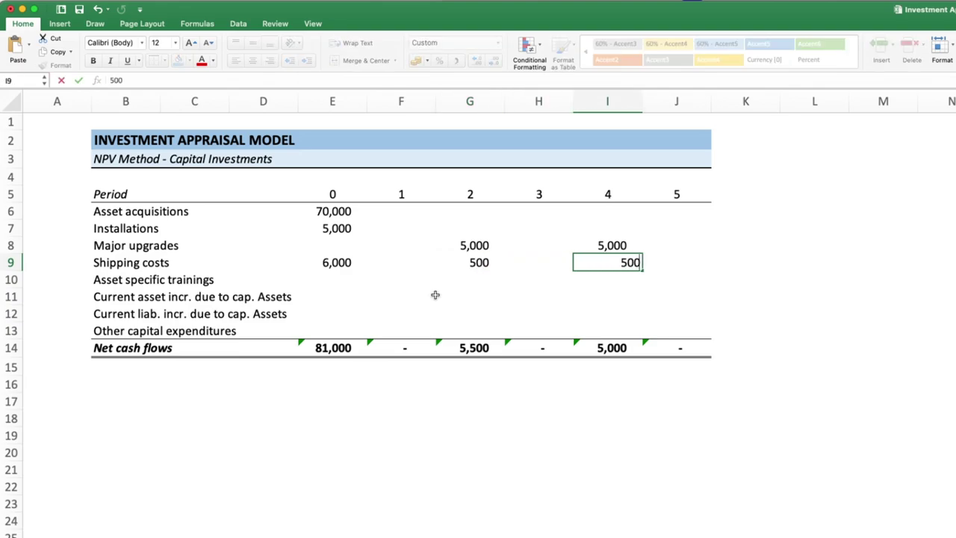
{"action": "key", "text": "Return"}
- Enter 10,000 asset specific trainings in period 0
{"action": "key", "text": "Left"}
{"action": "key", "text": "Left"}
{"action": "key", "text": "Left"}
{"action": "key", "text": "Left"}
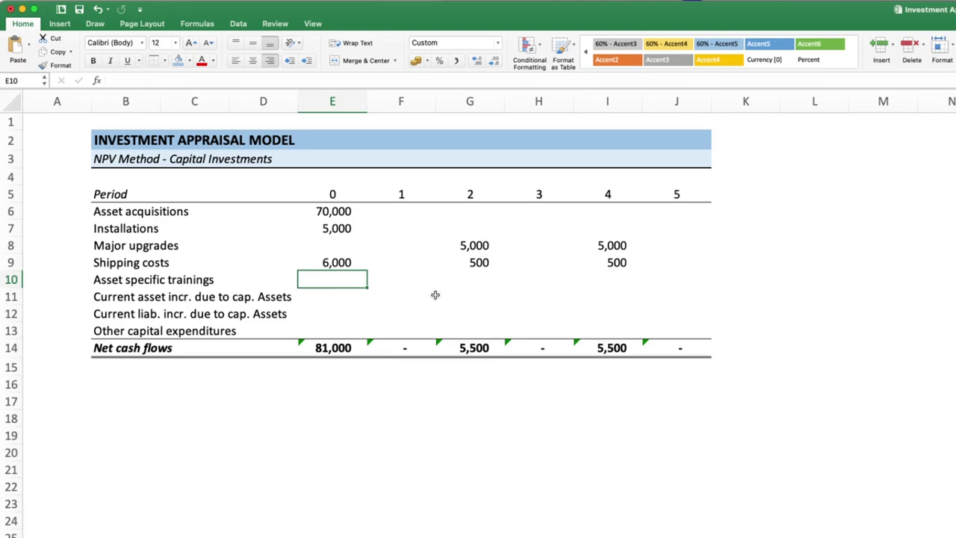
{"action": "type", "text": "1"}
{"action": "type", "text": "0000"}
{"action": "key", "text": "Tab"}
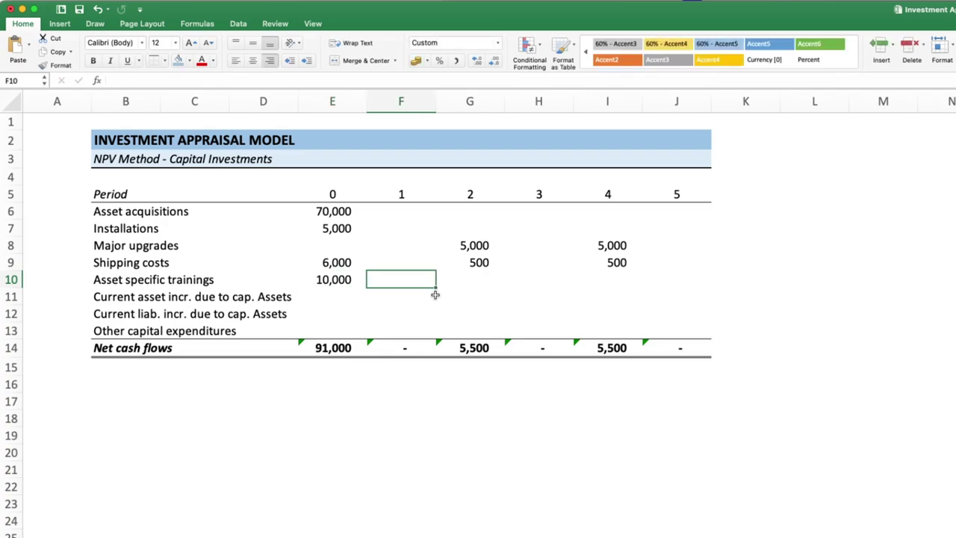
{"action": "key", "text": "Tab"}
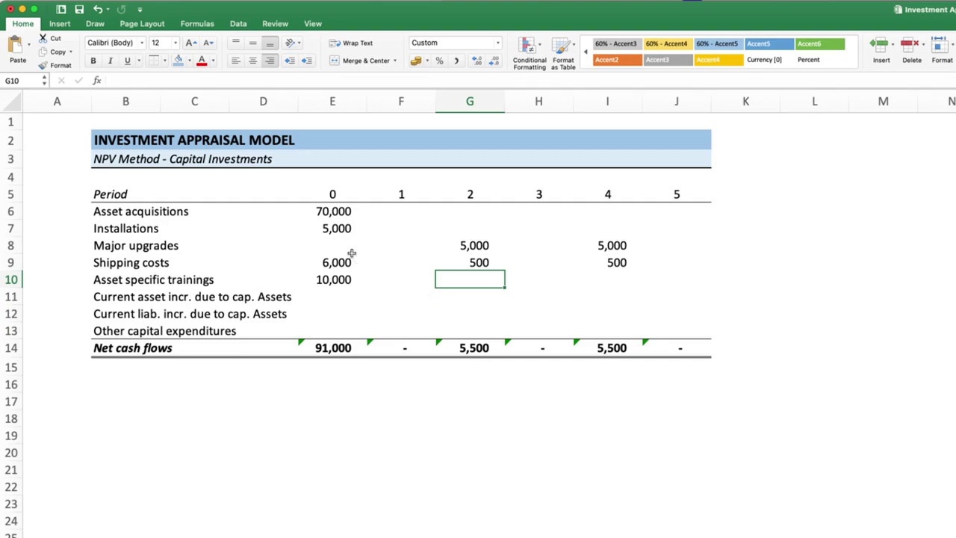
- Make the period 0 asset acquisitions (70,000) and installations (5,000) negative
{"action": "left_click", "coordinate": [320, 212]}
{"action": "left_click", "coordinate": [115, 81]}
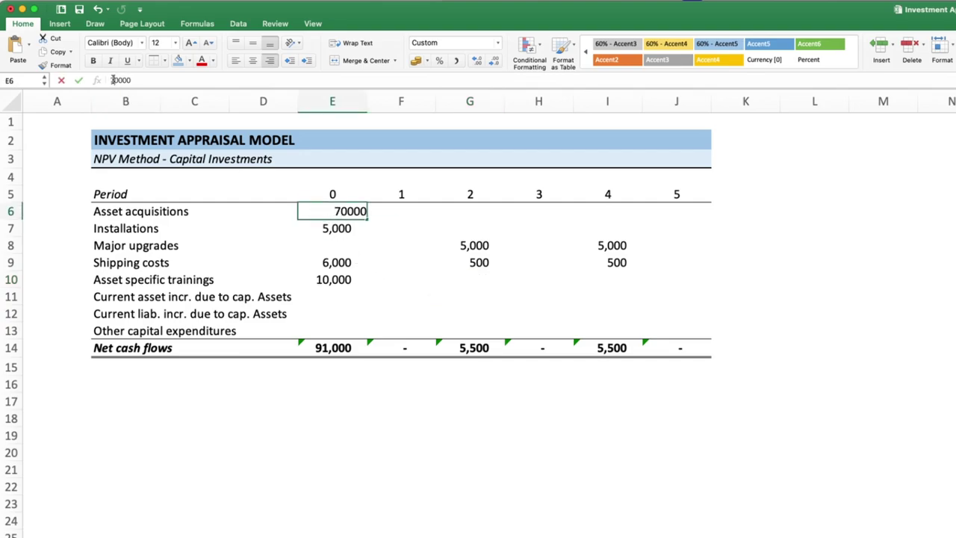
{"action": "type", "text": "-"}
{"action": "key", "text": "Return"}
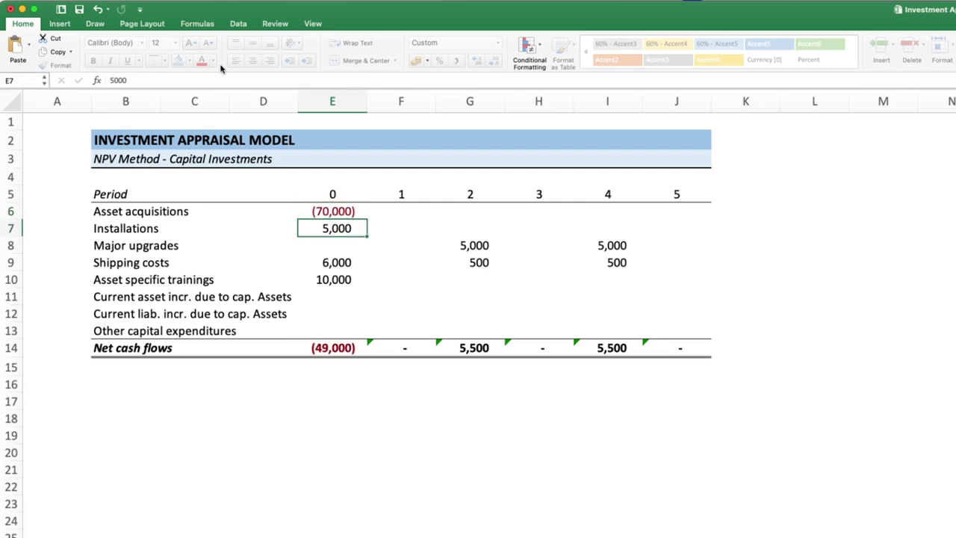
{"action": "left_click", "coordinate": [110, 80]}
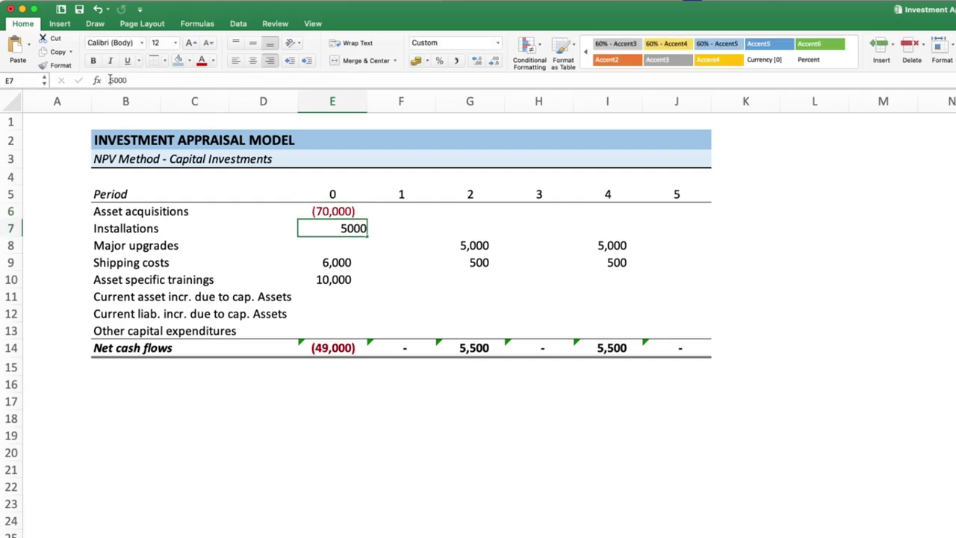
{"action": "type", "text": "-"}
{"action": "key", "text": "Return"}
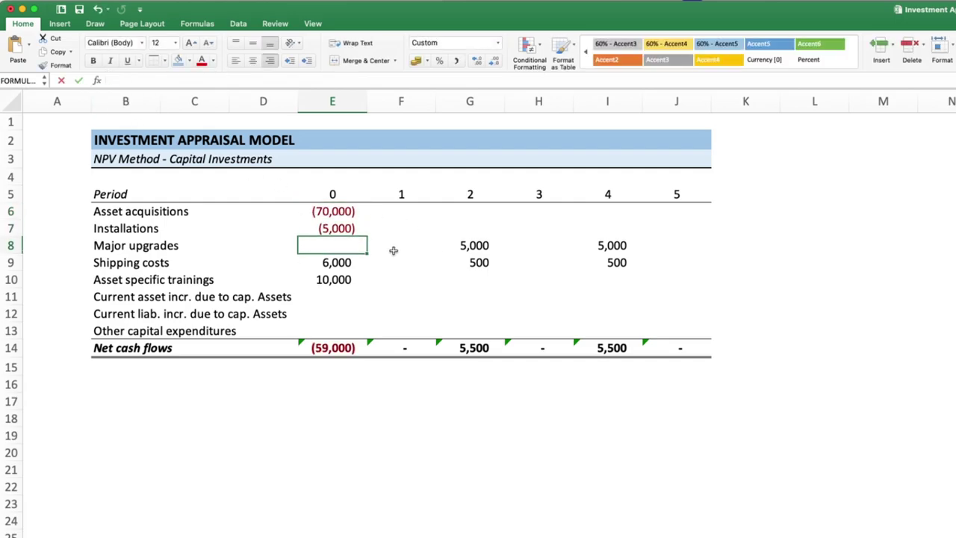
- Make the period 2 and period 4 upgrades of 5,000 negative
{"action": "left_click", "coordinate": [462, 245]}
{"action": "left_click_drag", "start_coordinate": [462, 245], "coordinate": [494, 245]}
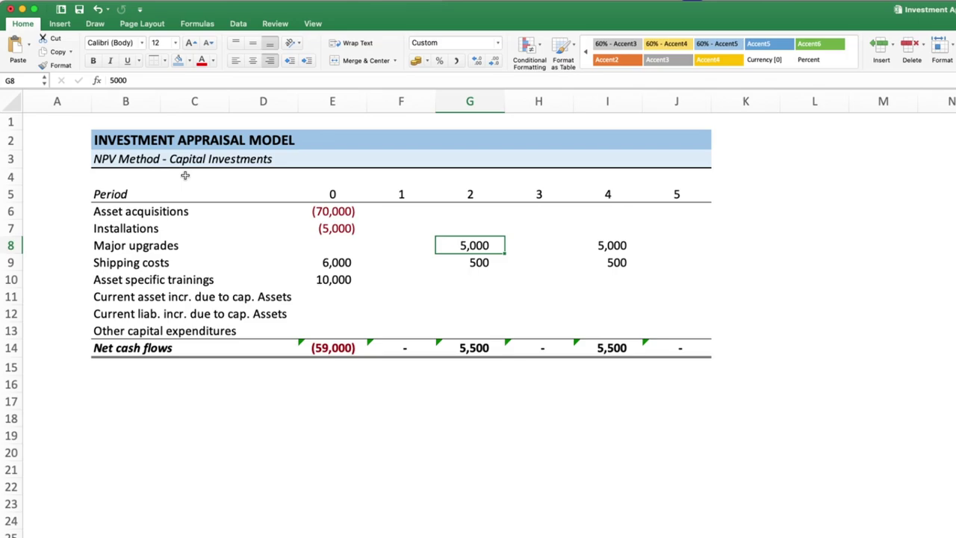
{"action": "left_click", "coordinate": [123, 80]}
{"action": "type", "text": "-"}
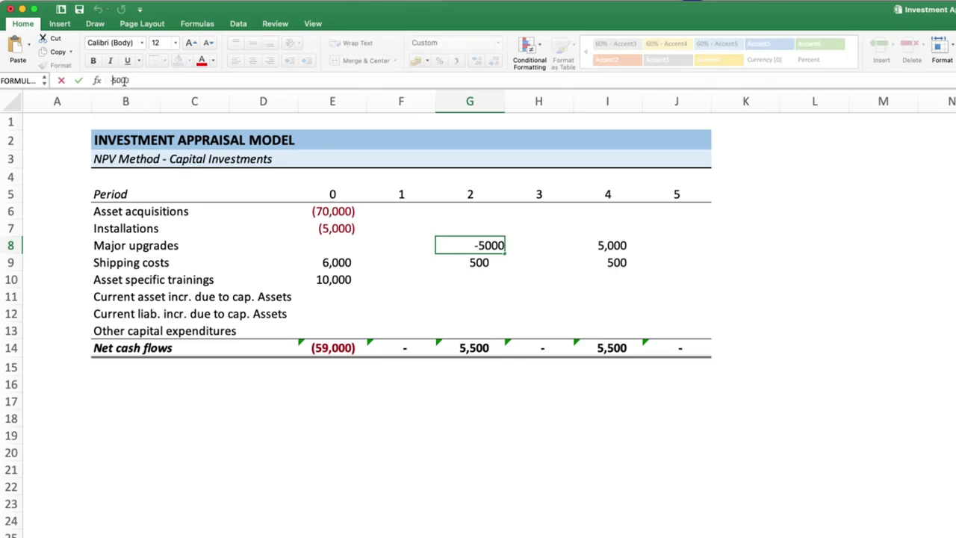
{"action": "key", "text": "Return"}
{"action": "left_click", "coordinate": [601, 248]}
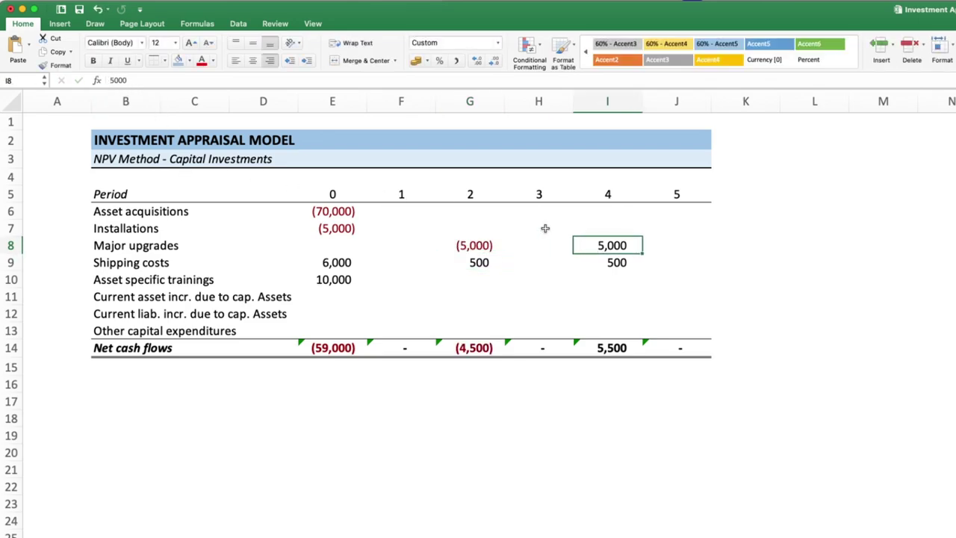
{"action": "left_click", "coordinate": [111, 80]}
{"action": "type", "text": "-"}
{"action": "key", "text": "Return"}
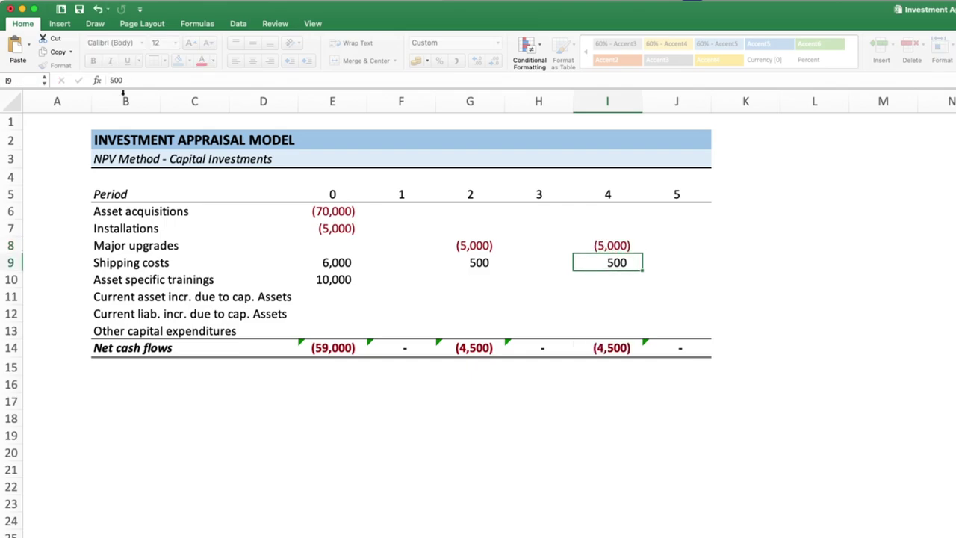
- Enter installations of (500) for periods 2 and 4
{"action": "left_click", "coordinate": [476, 230]}
{"action": "type", "text": "-5"}
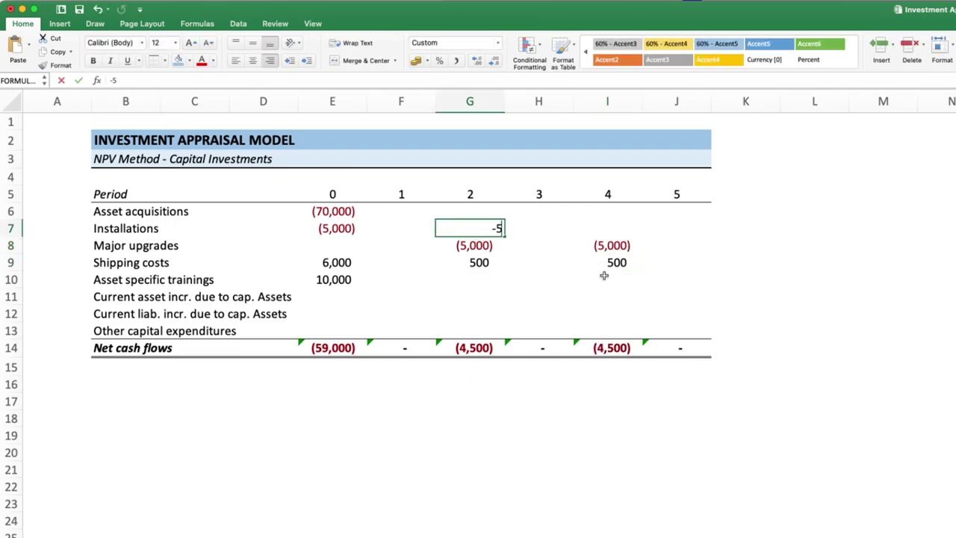
{"action": "type", "text": "00"}
{"action": "key", "text": "Tab"}
{"action": "key", "text": "Tab"}
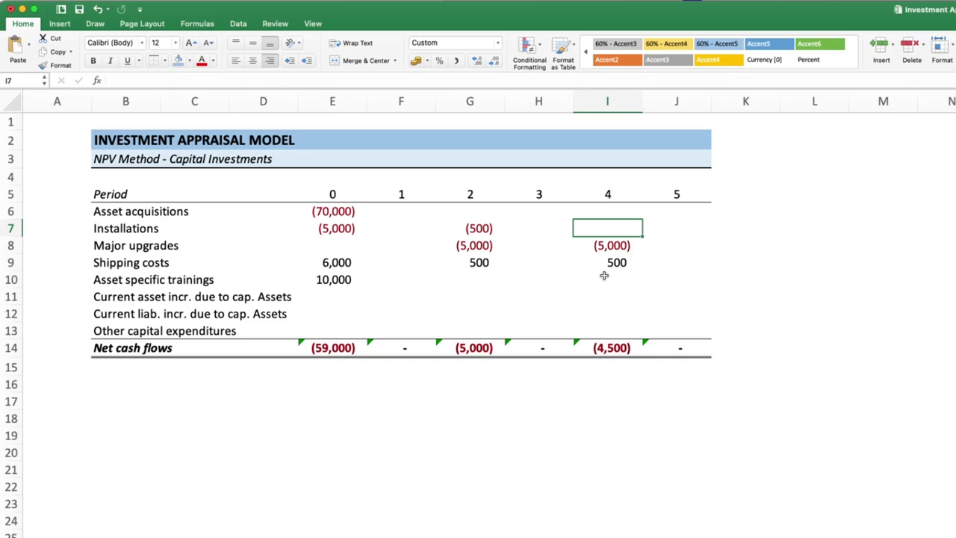
{"action": "type", "text": "-500"}
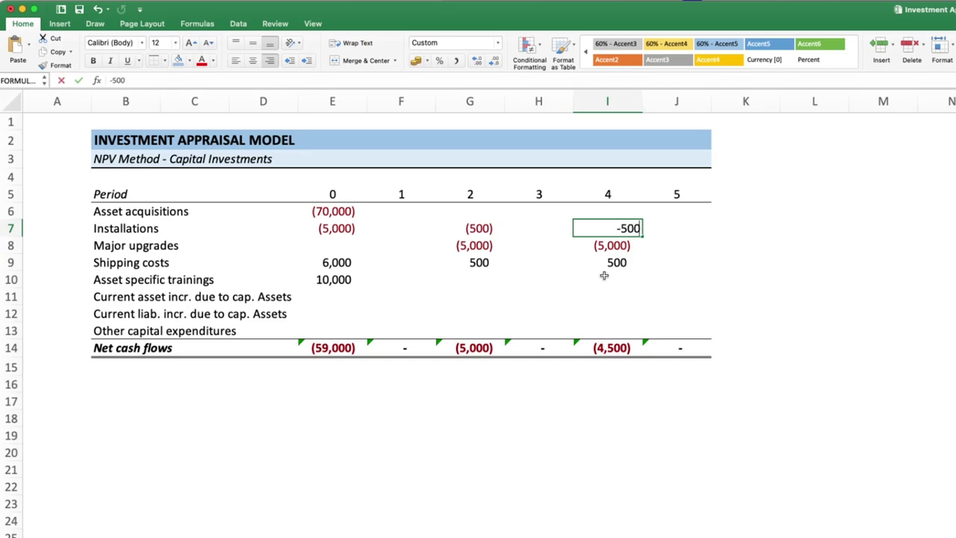
{"action": "key", "text": "Return"}
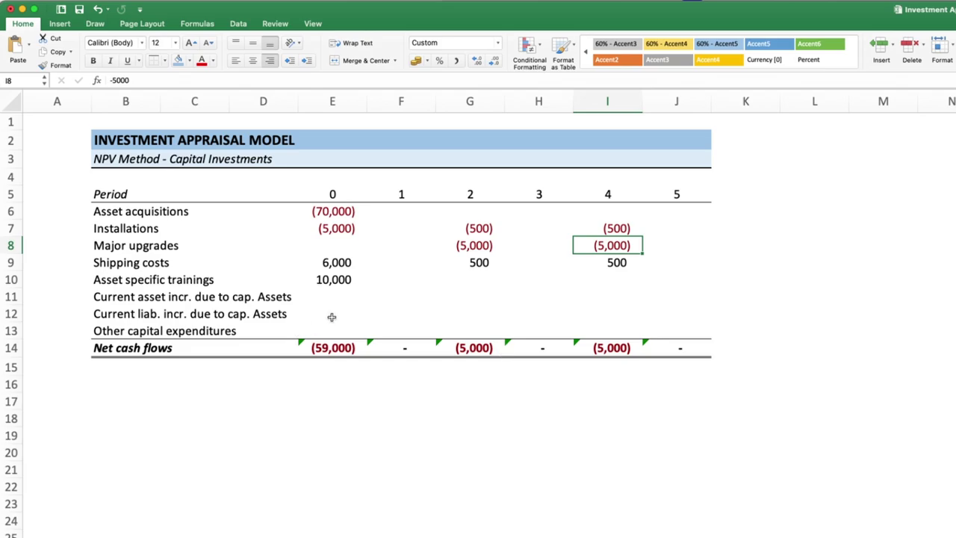
- Enter shipping costs of (6,000) for period 0 and (500) for periods 2 and 4
{"action": "left_click", "coordinate": [336, 262]}
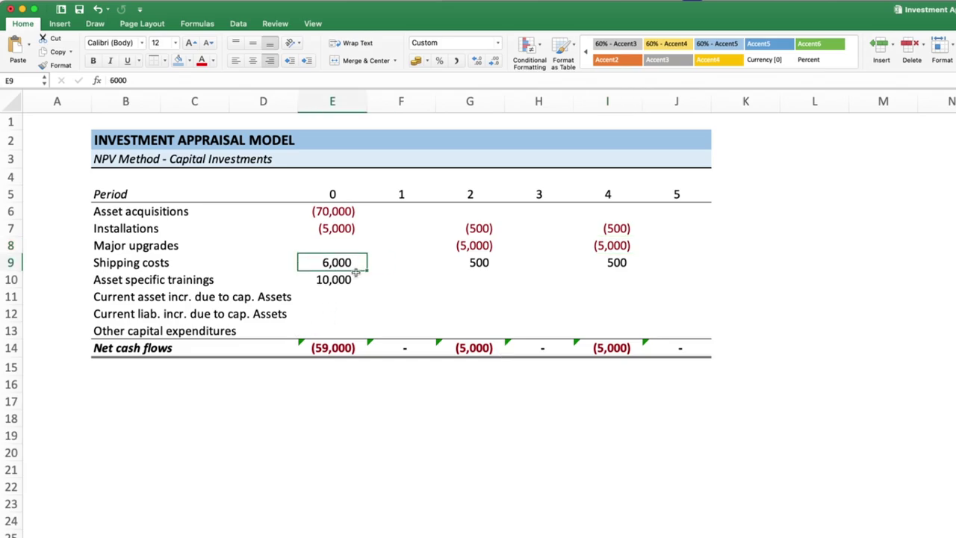
{"action": "type", "text": "-6"}
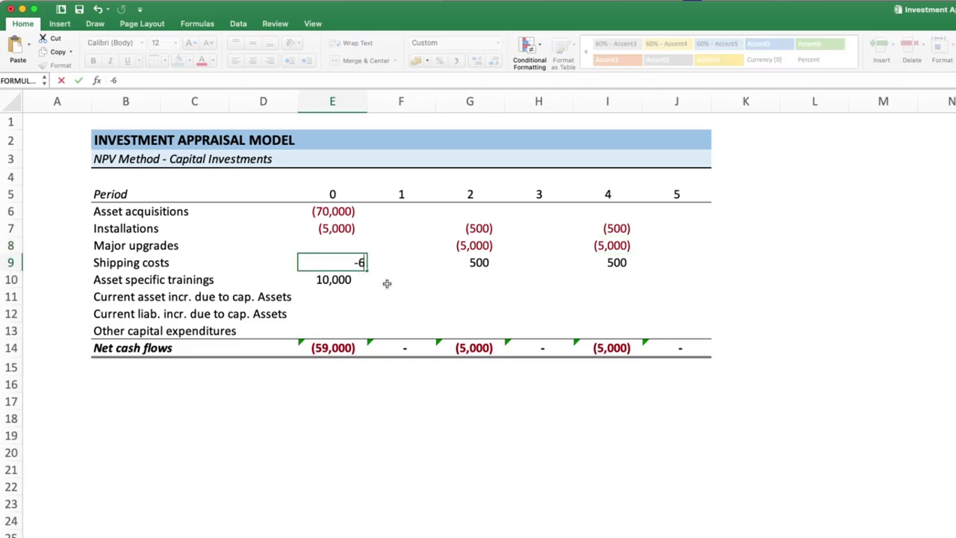
{"action": "type", "text": "000"}
{"action": "key", "text": "Tab"}
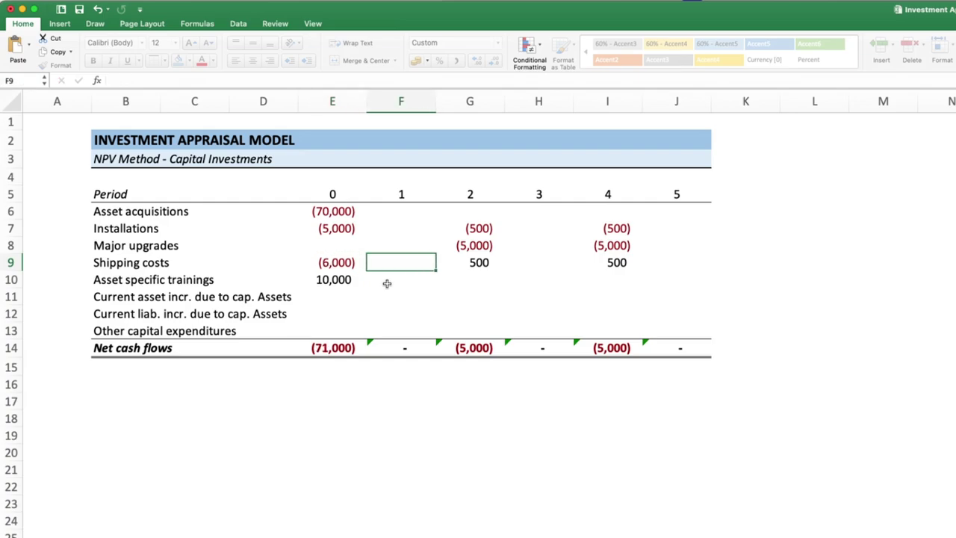
{"action": "key", "text": "Tab"}
{"action": "type", "text": "-"}
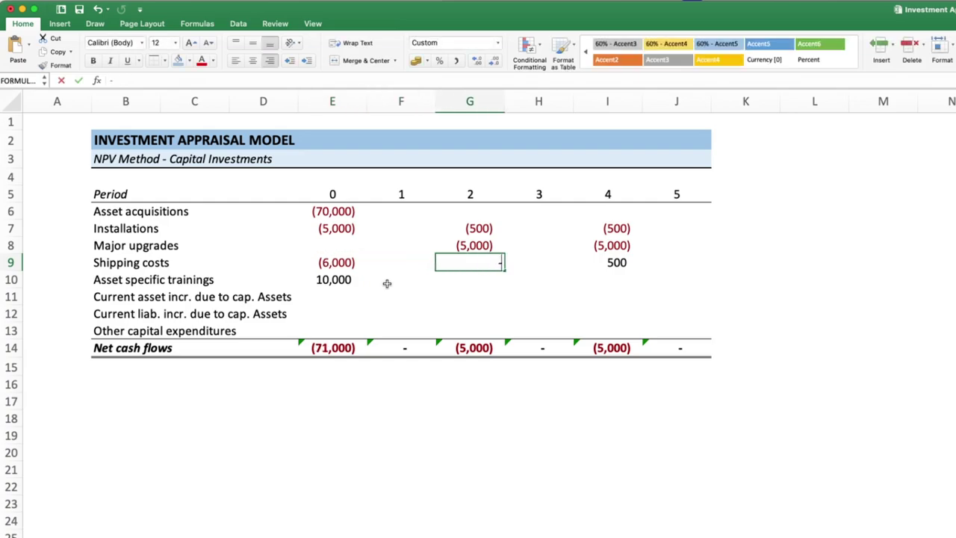
{"action": "type", "text": "500"}
{"action": "key", "text": "Tab"}
{"action": "key", "text": "Tab"}
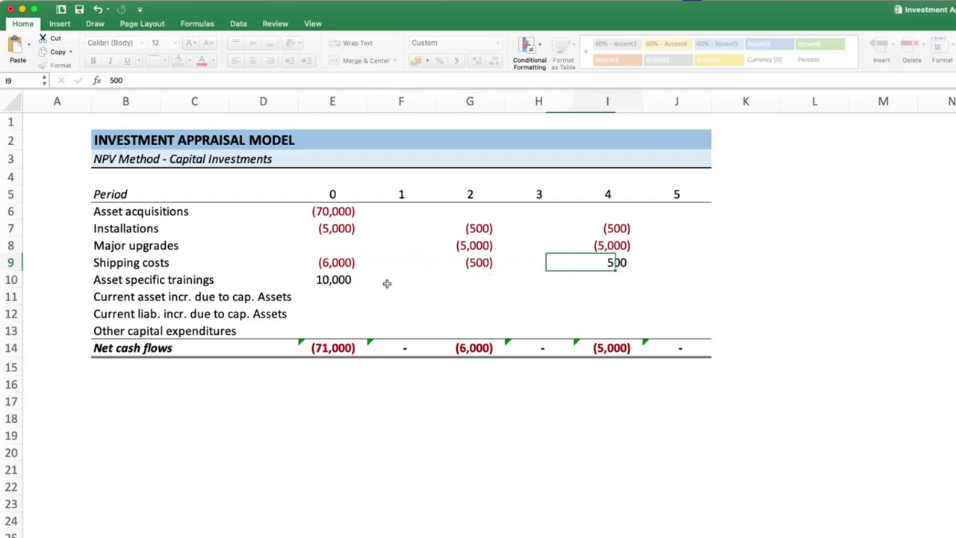
{"action": "type", "text": "-500"}
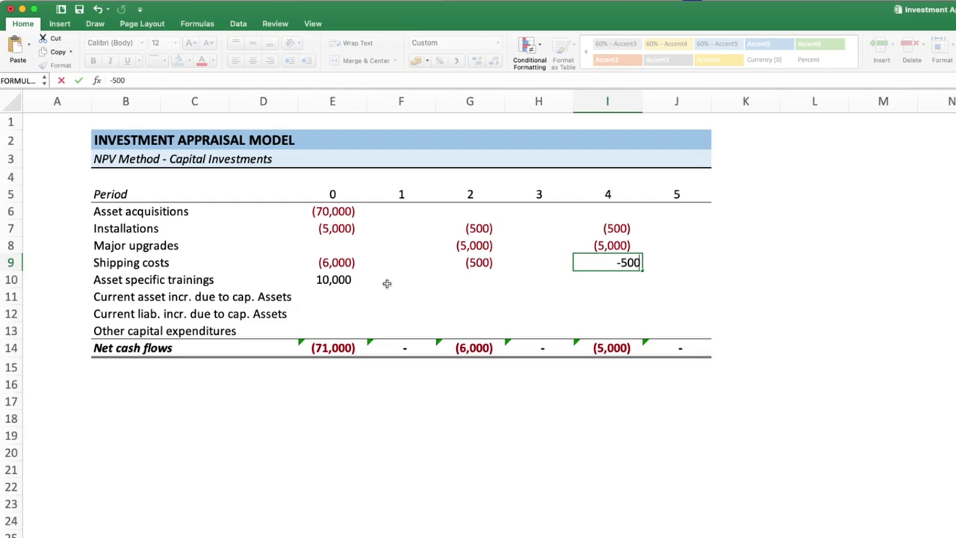
{"action": "key", "text": "Return"}
- Enter -10000 as the period 0 asset specific training cost
{"action": "key", "text": "Left"}
{"action": "key", "text": "Left"}
{"action": "key", "text": "Left"}
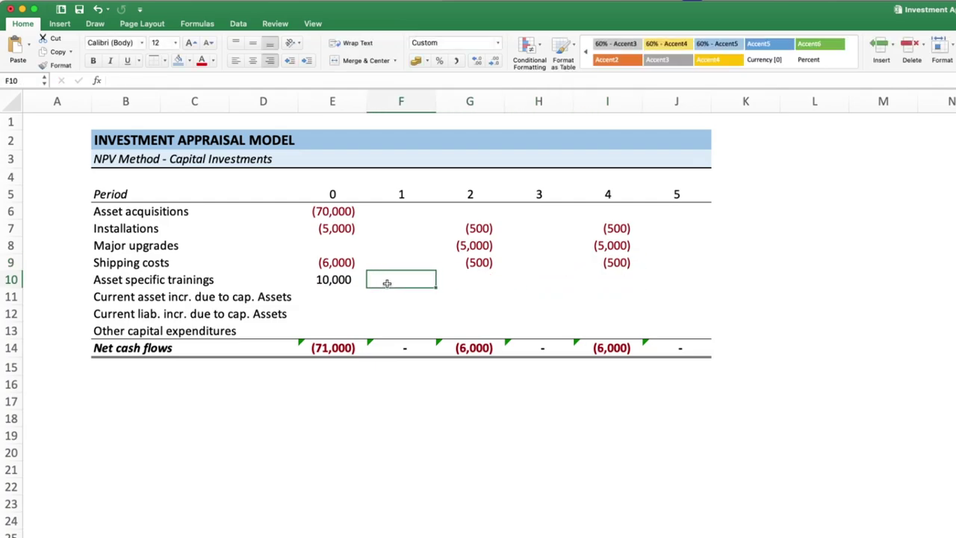
{"action": "key", "text": "Left"}
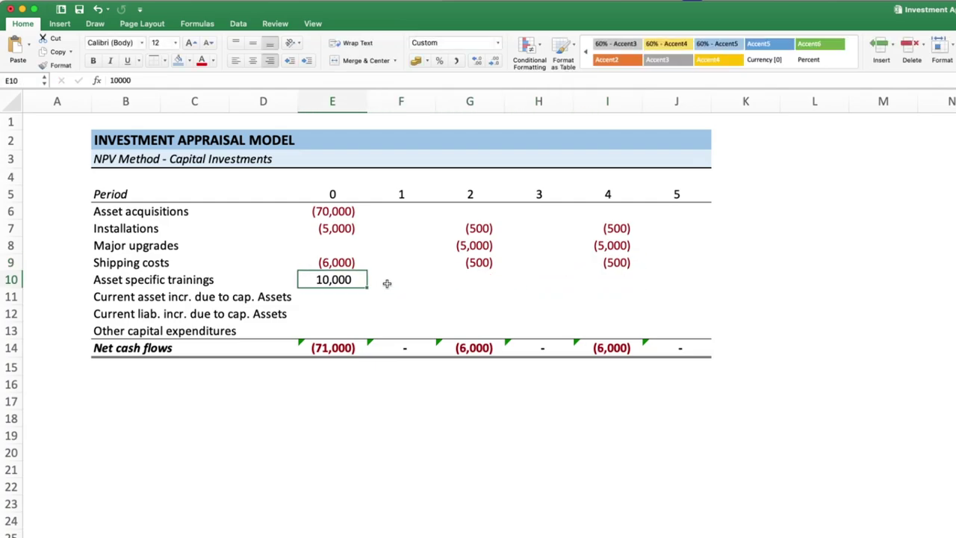
{"action": "type", "text": "-"}
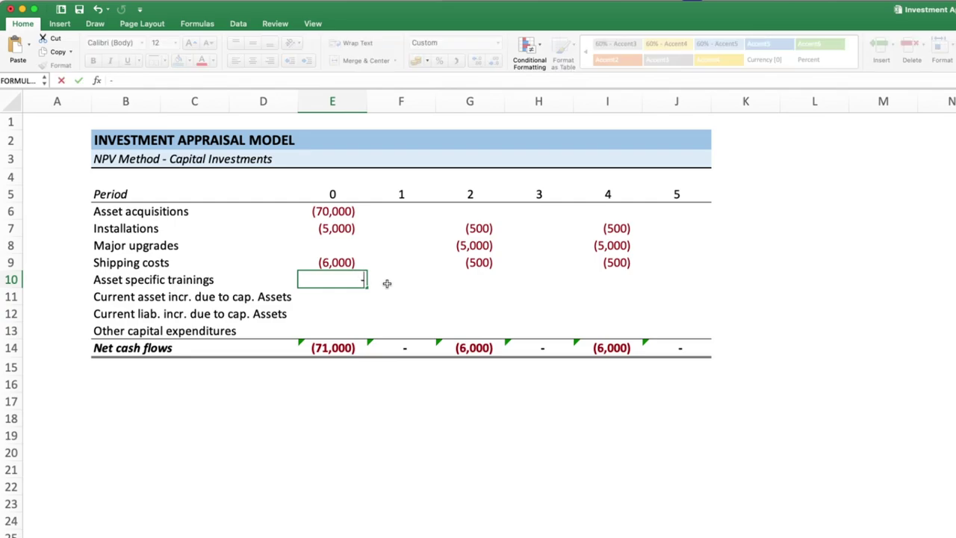
{"action": "type", "text": "10000"}
{"action": "key", "text": "Return"}
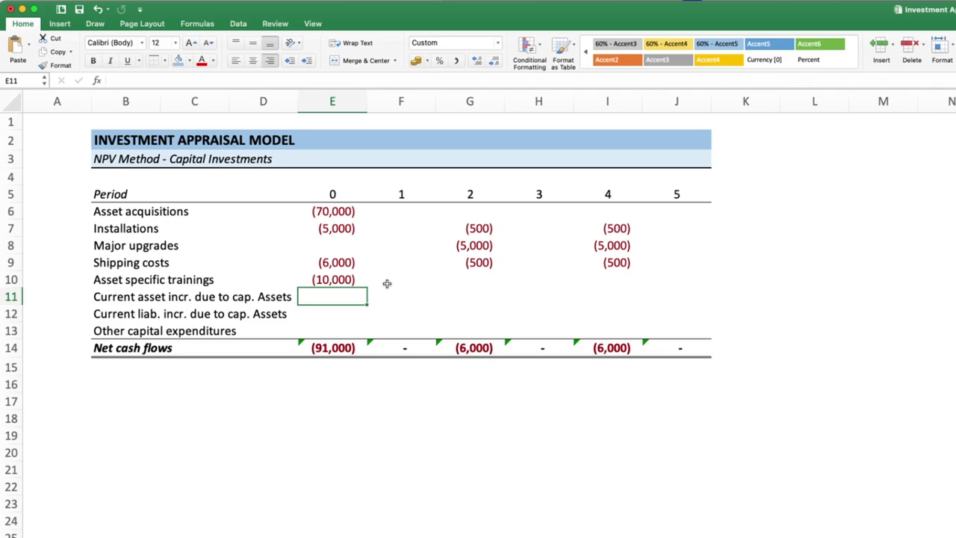
- Enter (500) as the period 2 asset specific training cost
{"action": "left_click", "coordinate": [334, 330]}
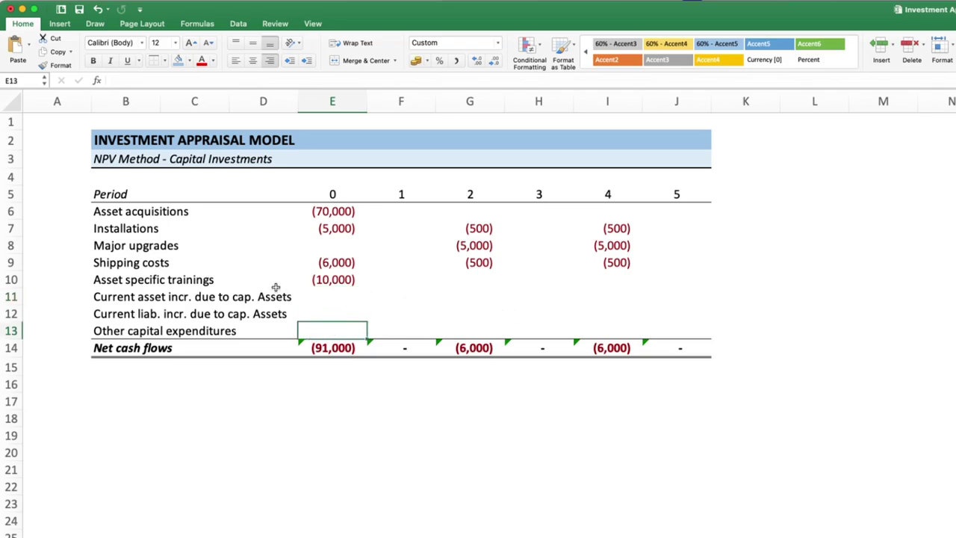
{"action": "left_click", "coordinate": [316, 256]}
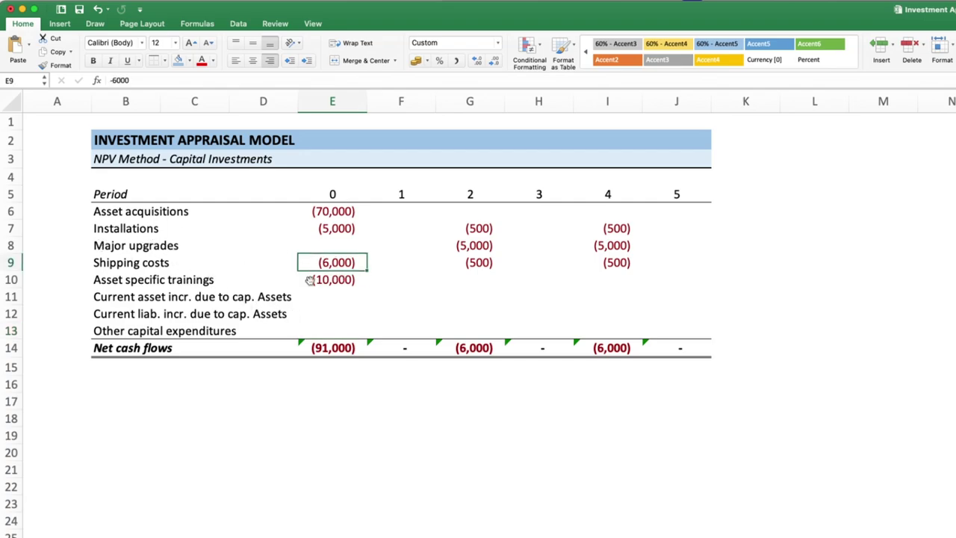
{"action": "left_click", "coordinate": [158, 278]}
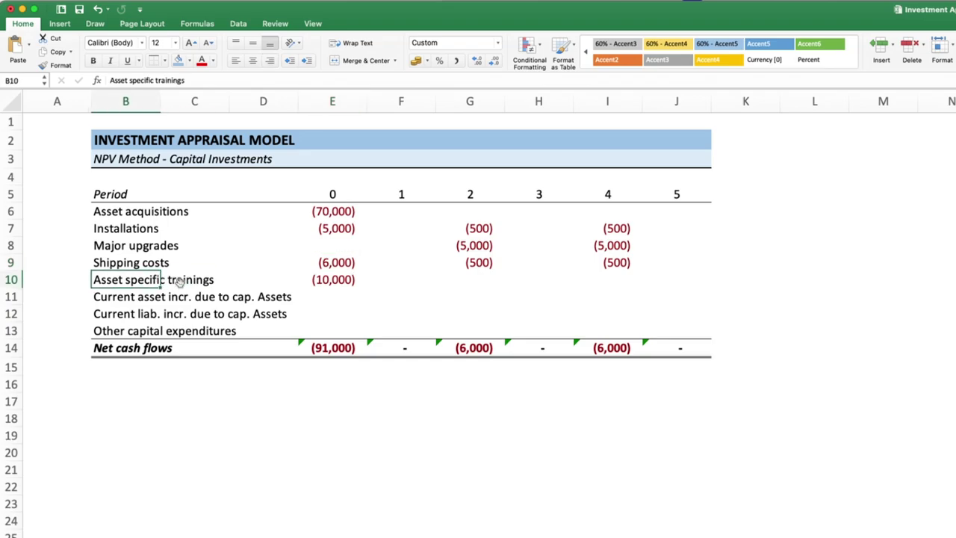
{"action": "left_click", "coordinate": [480, 280]}
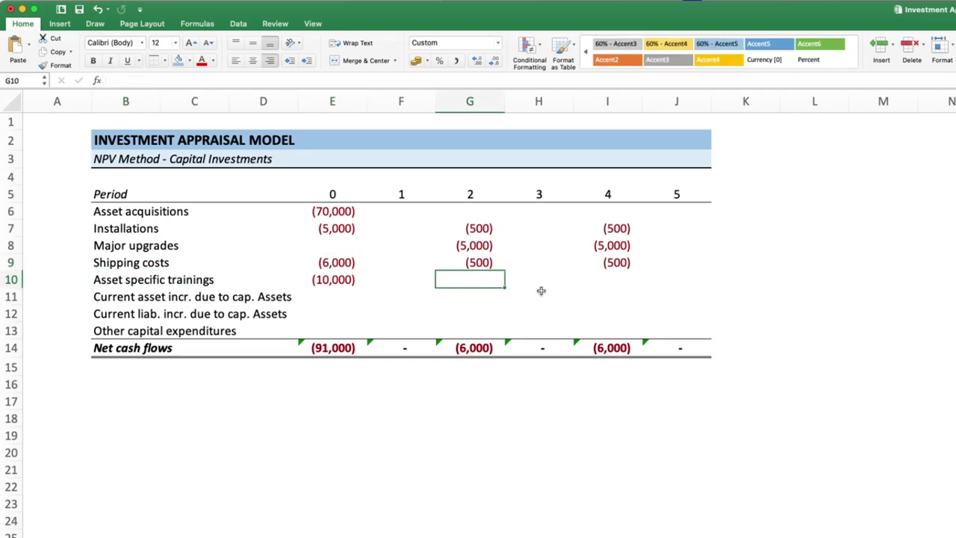
{"action": "type", "text": "4"}
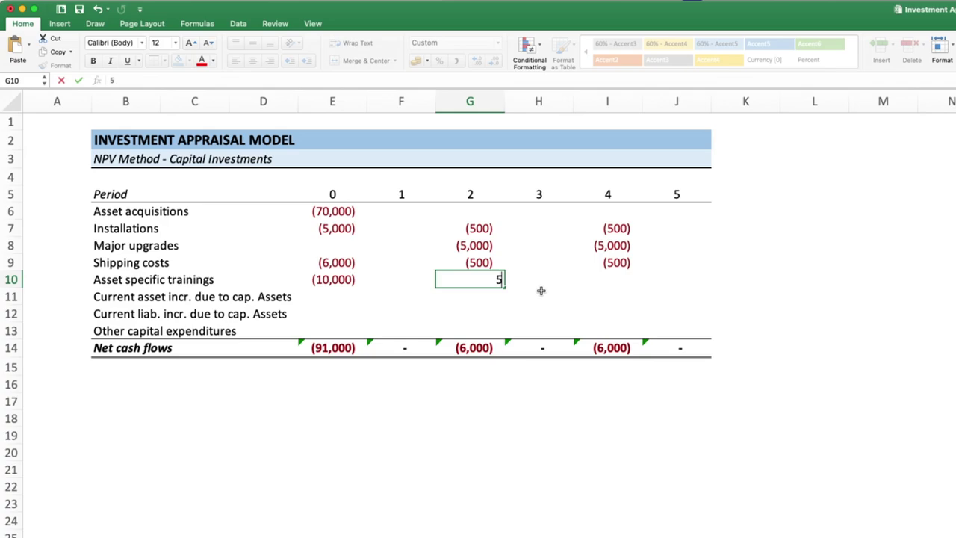
{"action": "type", "text": "00"}
{"action": "key", "text": "Tab"}
{"action": "key", "text": "Left"}
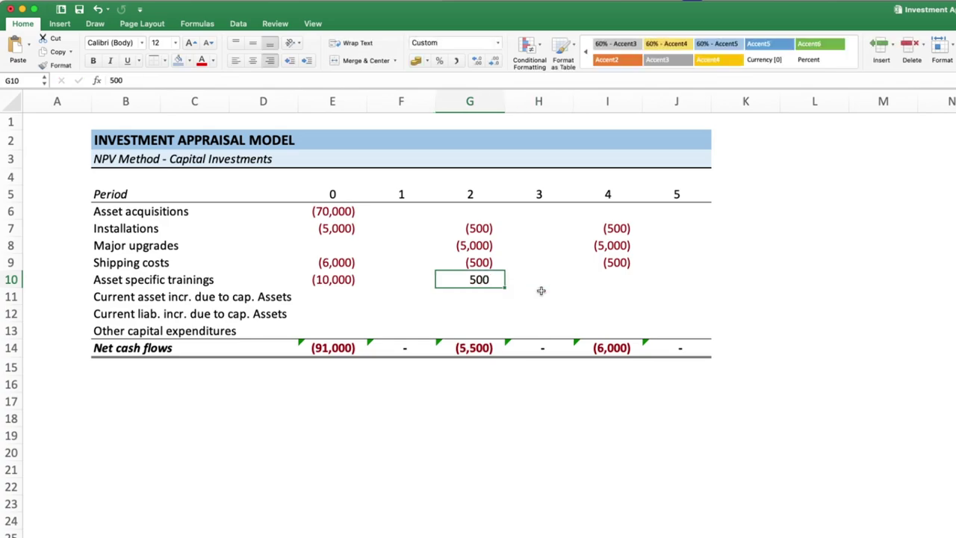
{"action": "type", "text": "-"}
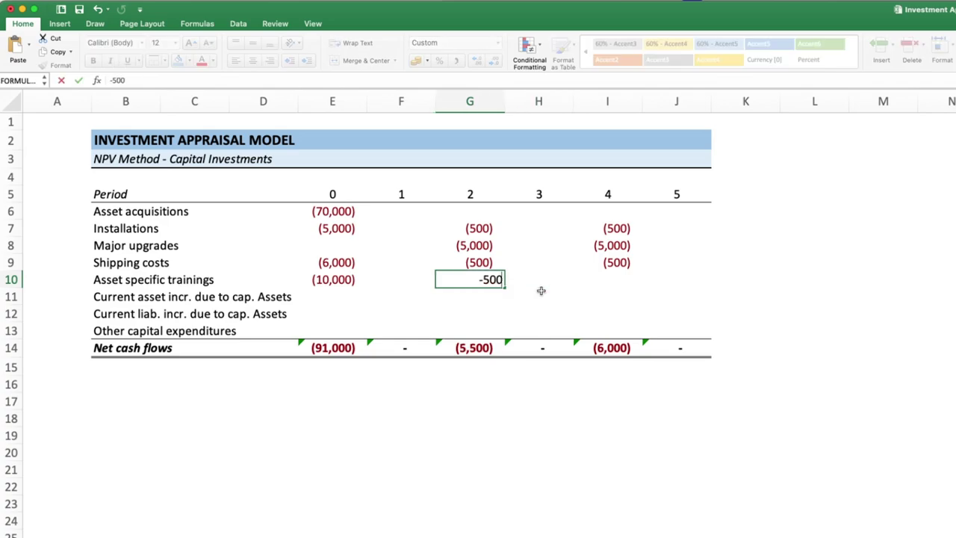
{"action": "key", "text": "Return"}
- Copy the (500) training cost into periods 3 and 4
{"action": "key", "text": "Up"}
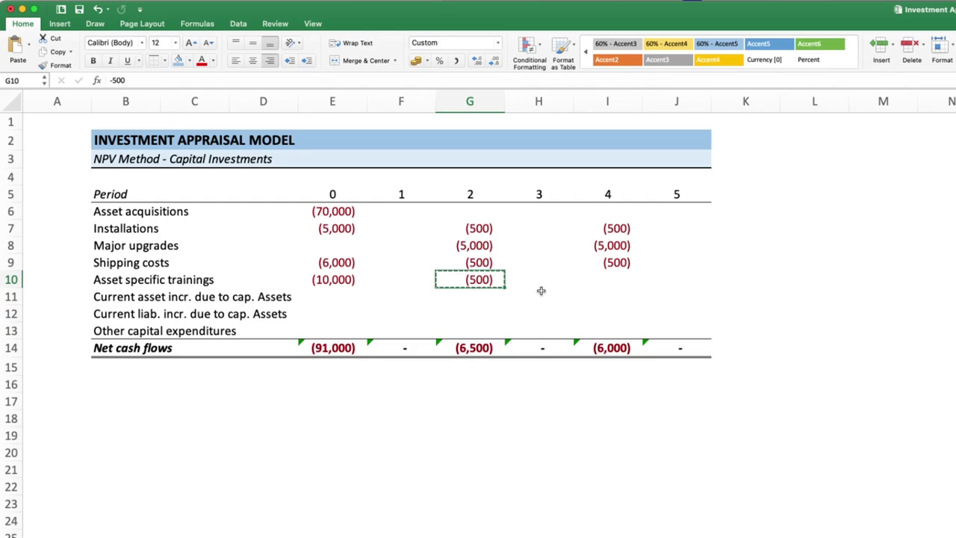
{"action": "key", "text": "Right"}
{"action": "key", "text": "shift+Right"}
{"action": "key", "text": "shift+Right"}
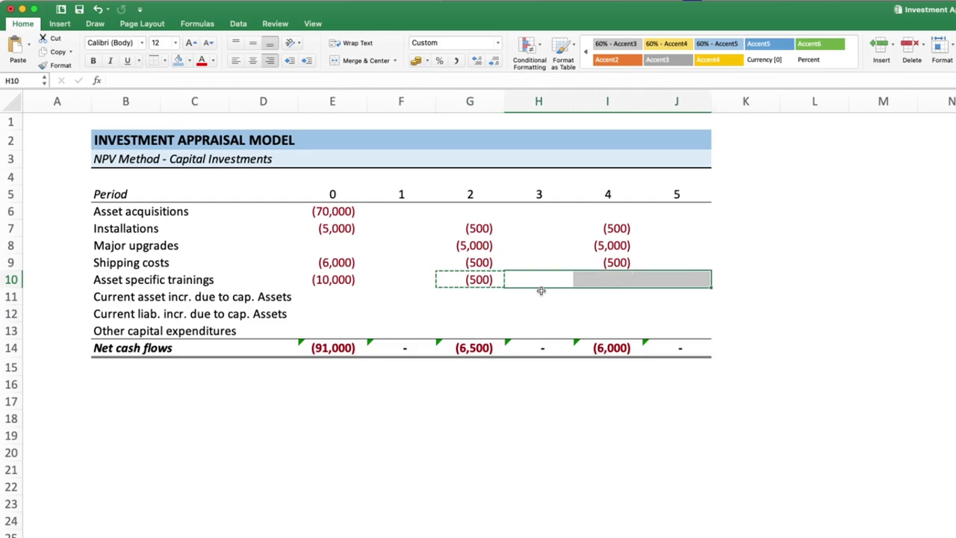
{"action": "key", "text": "shift+Left"}
{"action": "type", "text": "(500)\t(500)"}
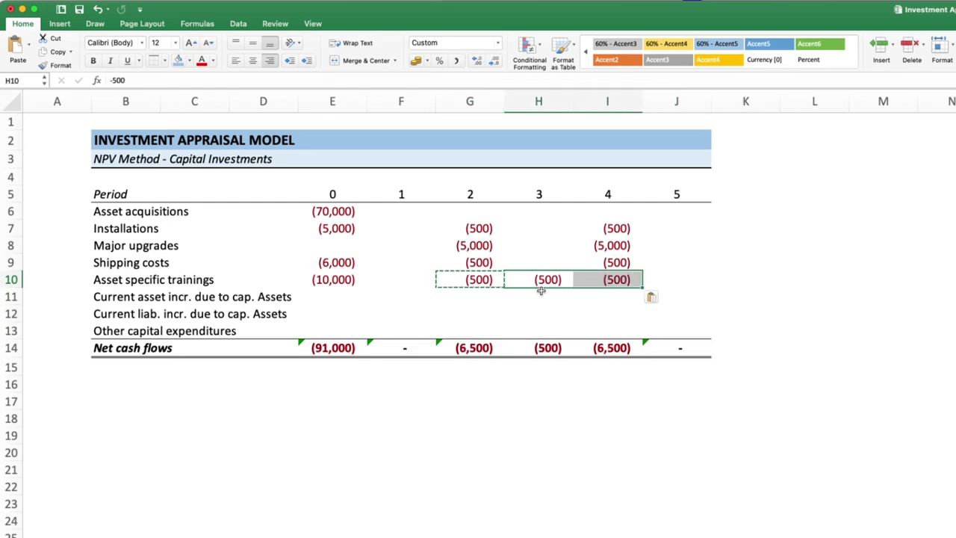
{"action": "left_click", "coordinate": [343, 299]}
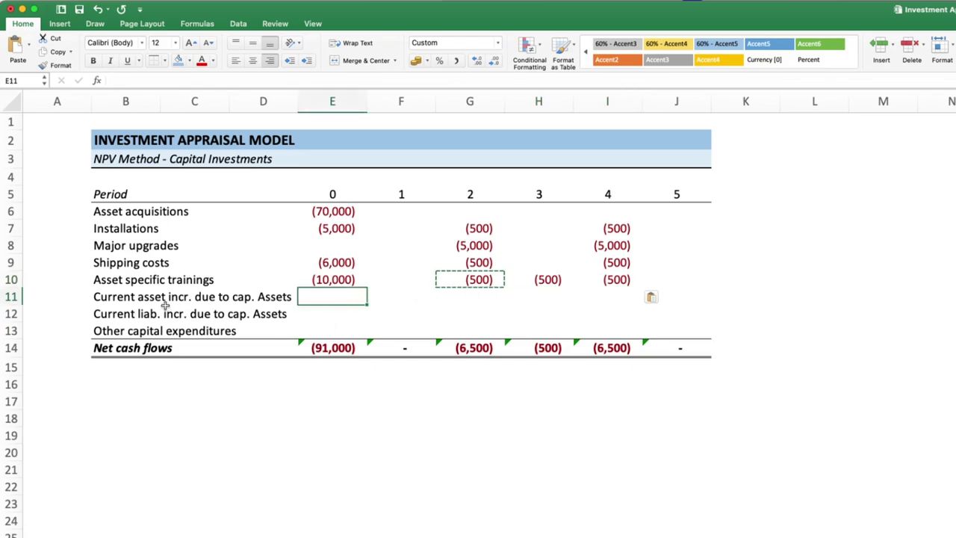
- Enter other capital expenditures of -2000 in period 1 and -200 in periods 2 and 3
{"action": "left_click", "coordinate": [318, 330]}
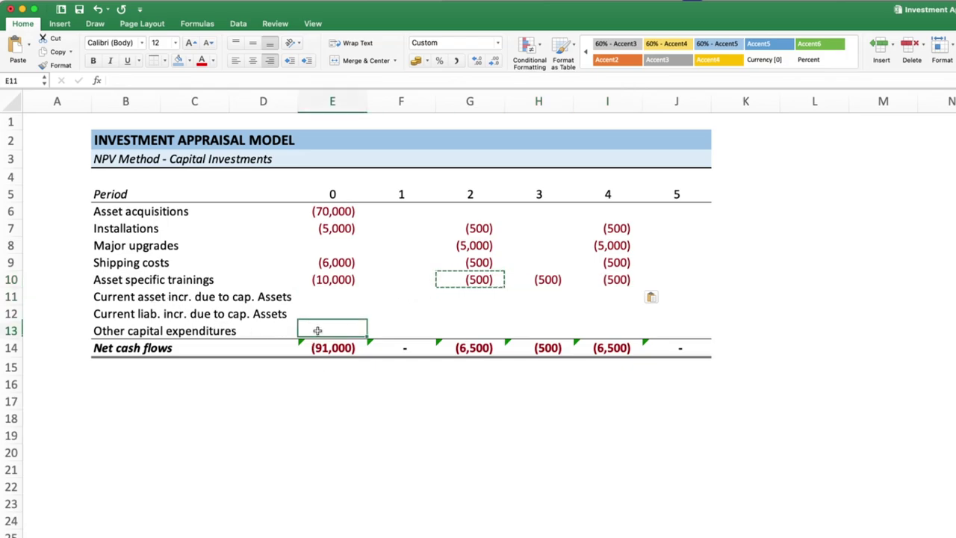
{"action": "left_click", "coordinate": [395, 330]}
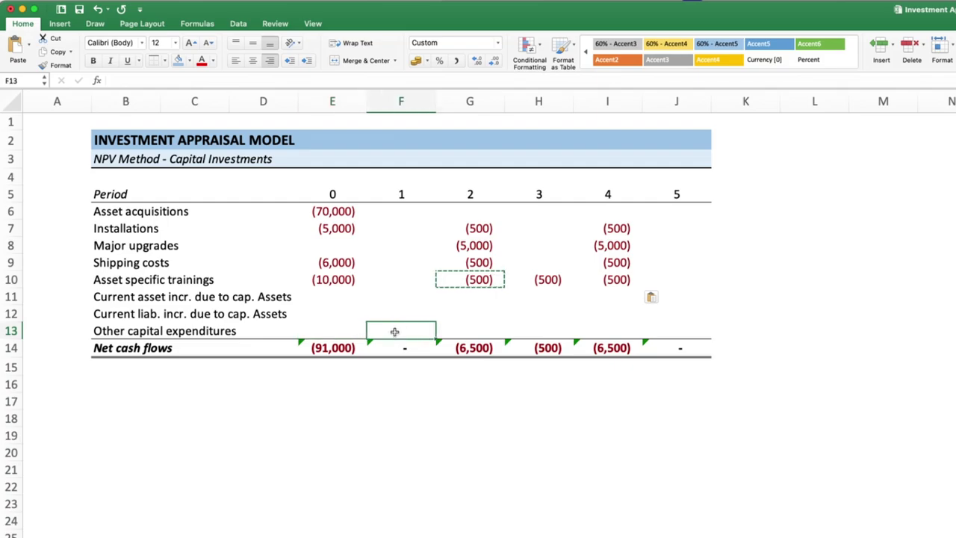
{"action": "type", "text": "2"}
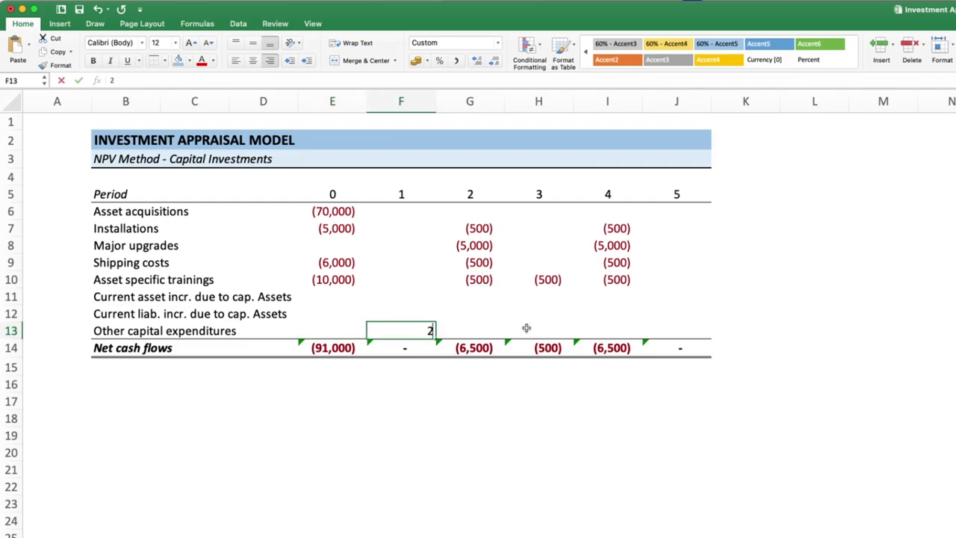
{"action": "type", "text": "000"}
{"action": "key", "text": "BackSpace"}
{"action": "key", "text": "BackSpace"}
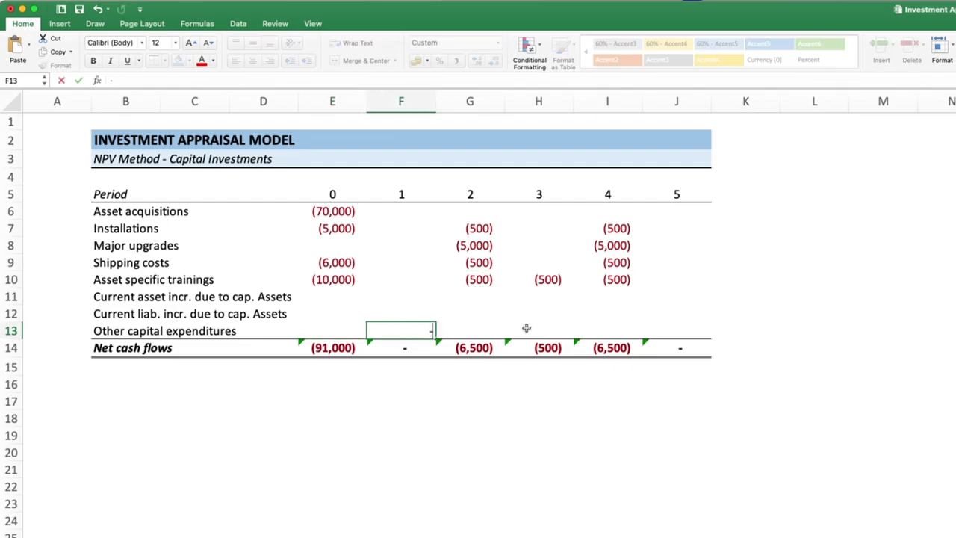
{"action": "type", "text": "2000"}
{"action": "key", "text": "Tab"}
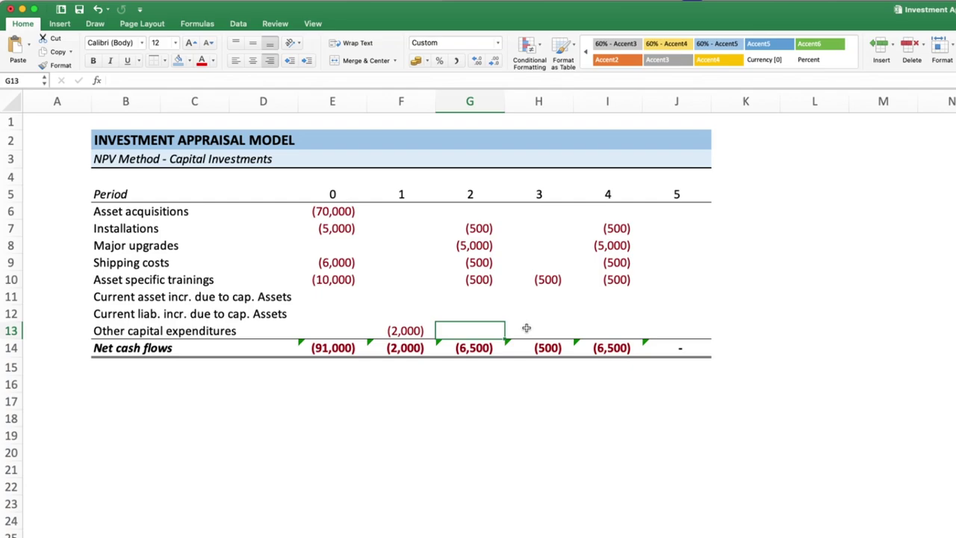
{"action": "type", "text": "-20"}
{"action": "key", "text": "BackSpace"}
{"action": "key", "text": "BackSpace"}
{"action": "key", "text": "BackSpace"}
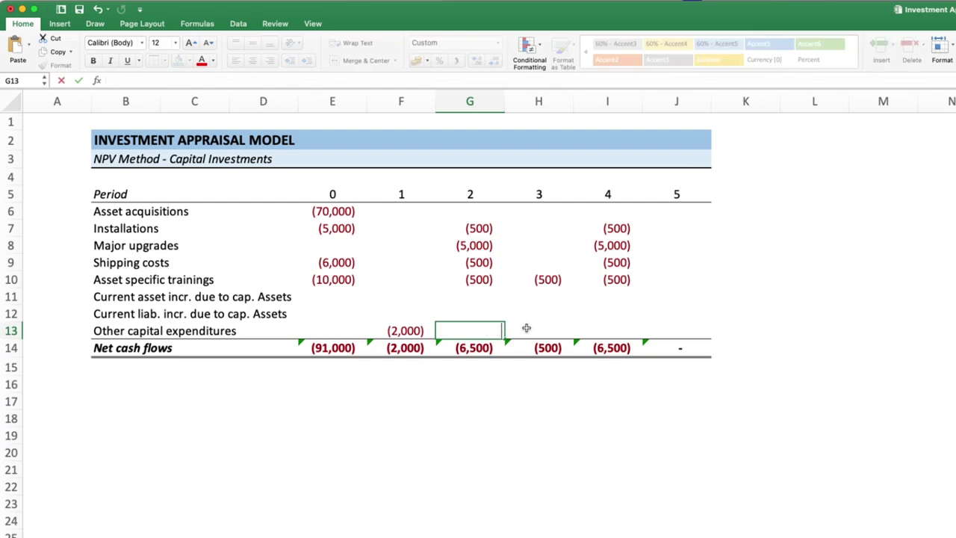
{"action": "type", "text": "-200"}
{"action": "key", "text": "Tab"}
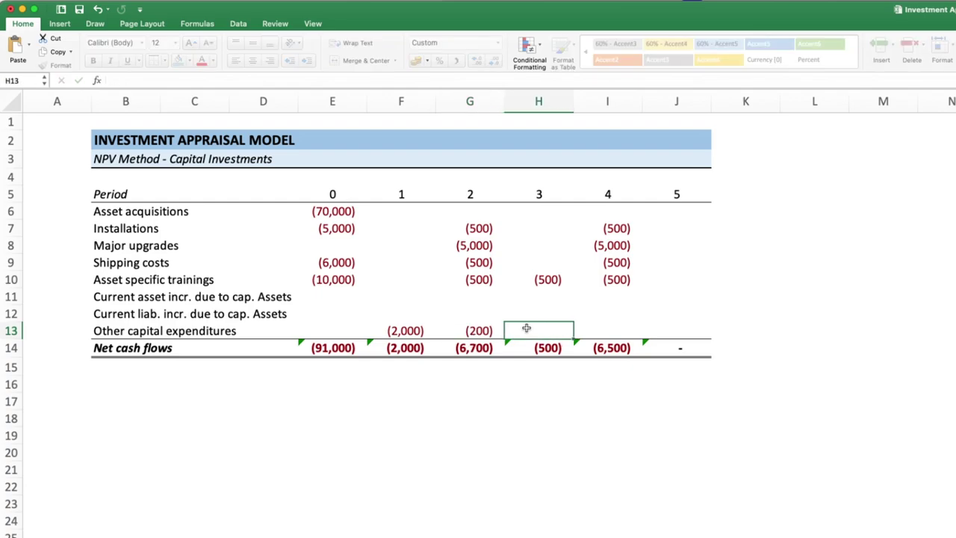
{"action": "type", "text": "-200"}
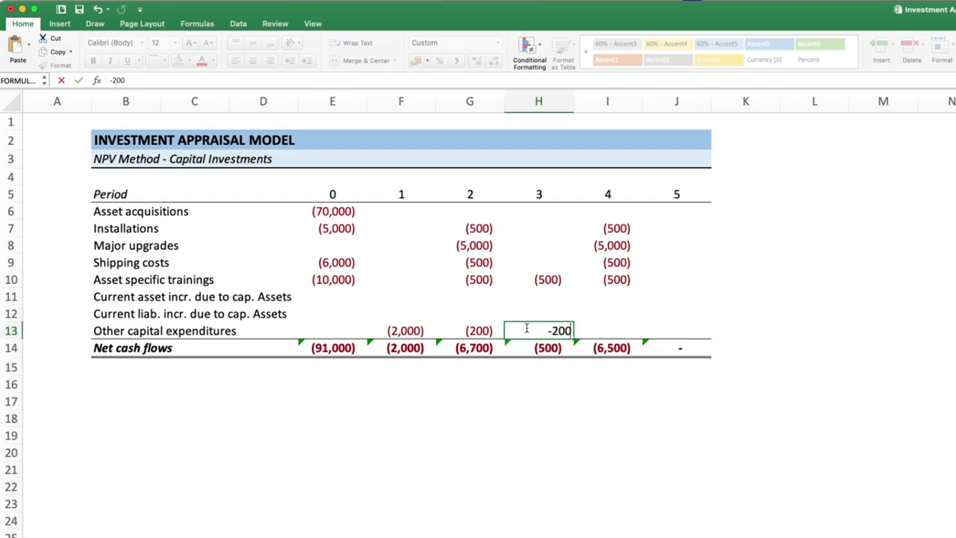
{"action": "key", "text": "Tab"}
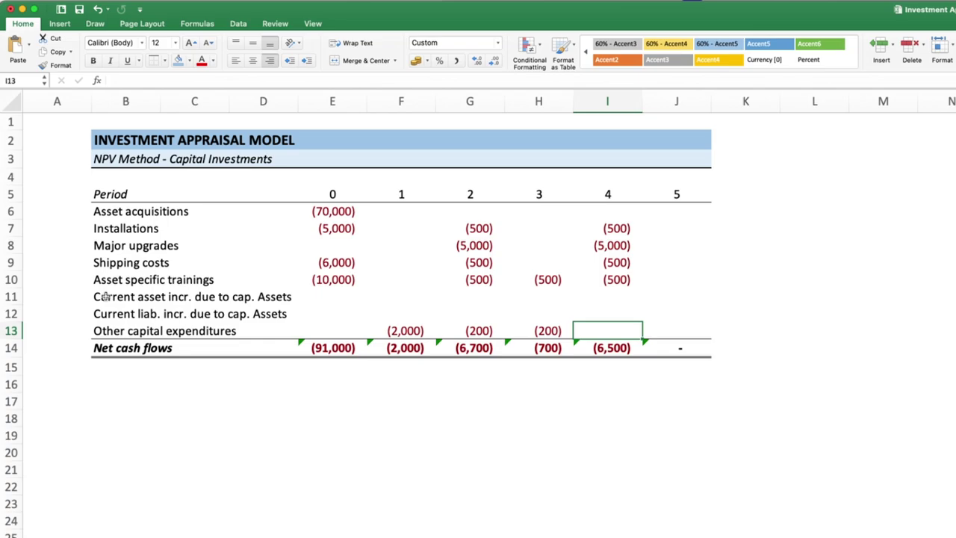
- Move the current asset and liability rows below the table and copy Other capital expenditures into row 11
{"action": "mouse_move", "coordinate": [106, 296]}
{"action": "left_mouse_down"}
{"action": "mouse_move", "coordinate": [432, 257]}
{"action": "mouse_move", "coordinate": [669, 319]}
{"action": "left_mouse_up"}
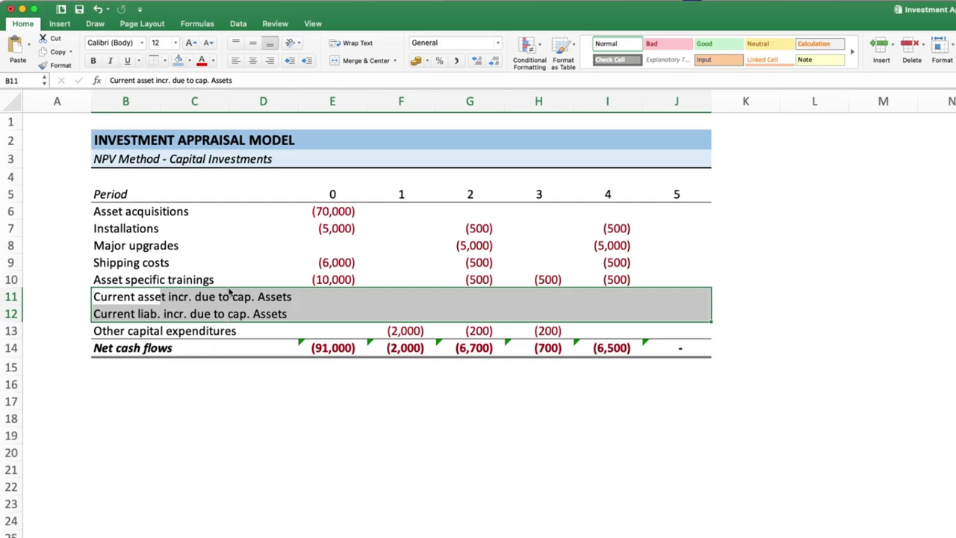
{"action": "left_click_drag", "start_coordinate": [229, 291], "coordinate": [221, 388]}
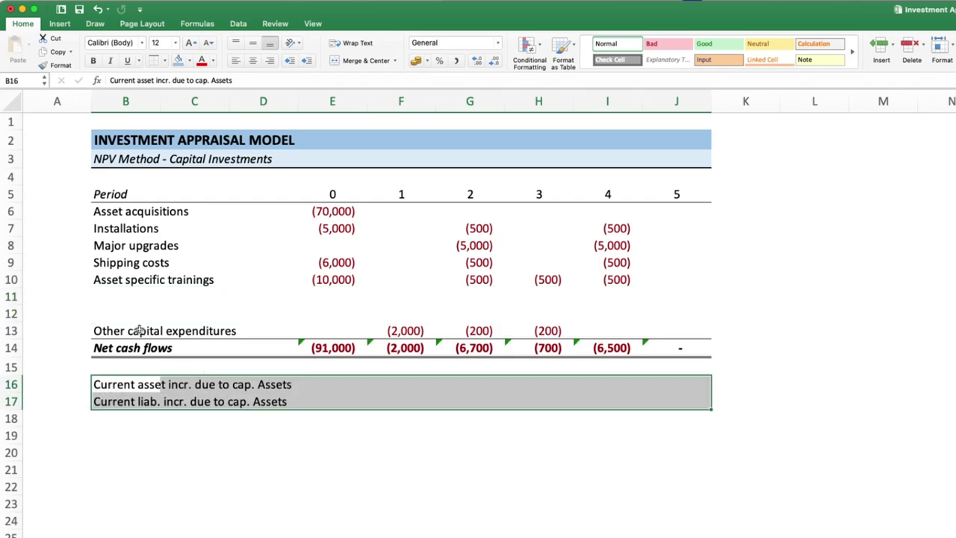
{"action": "left_click_drag", "start_coordinate": [113, 332], "coordinate": [662, 328]}
{"action": "key", "text": "super+c"}
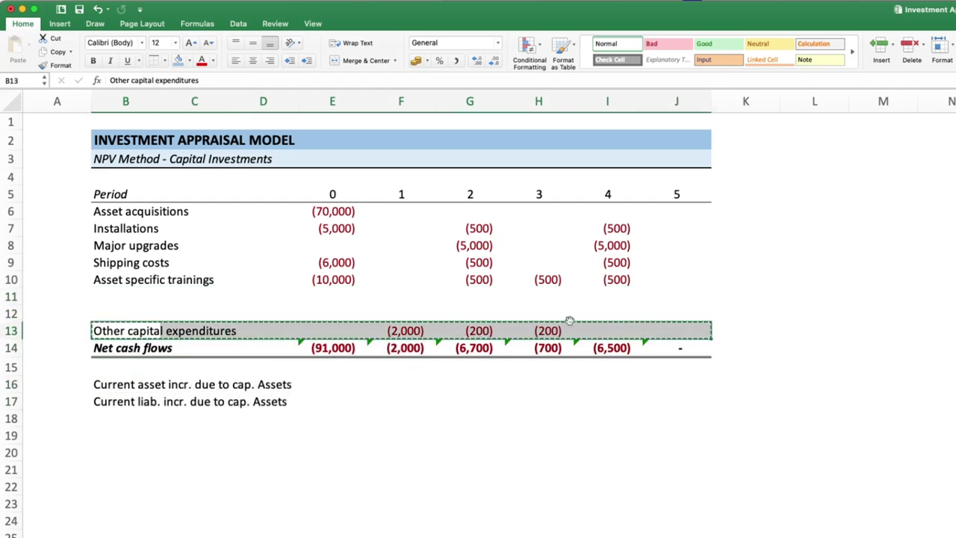
{"action": "left_click", "coordinate": [139, 298]}
{"action": "key", "text": "super+v"}
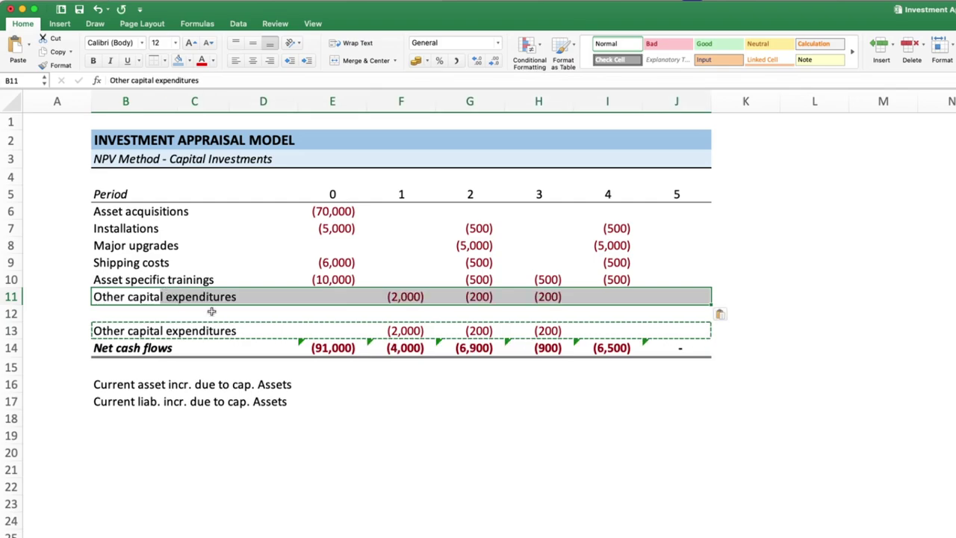
{"action": "left_click", "coordinate": [559, 406]}
- Apply the Asset specific trainings row formatting to row 11
{"action": "left_click_drag", "start_coordinate": [140, 277], "coordinate": [694, 281]}
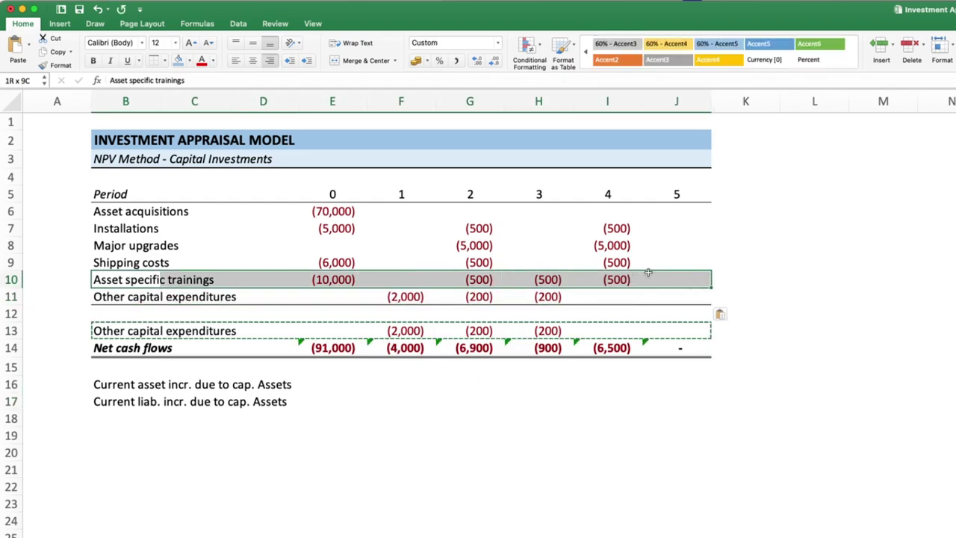
{"action": "left_click", "coordinate": [54, 66]}
{"action": "left_click_drag", "start_coordinate": [136, 297], "coordinate": [663, 297]}
{"action": "left_click", "coordinate": [784, 331]}
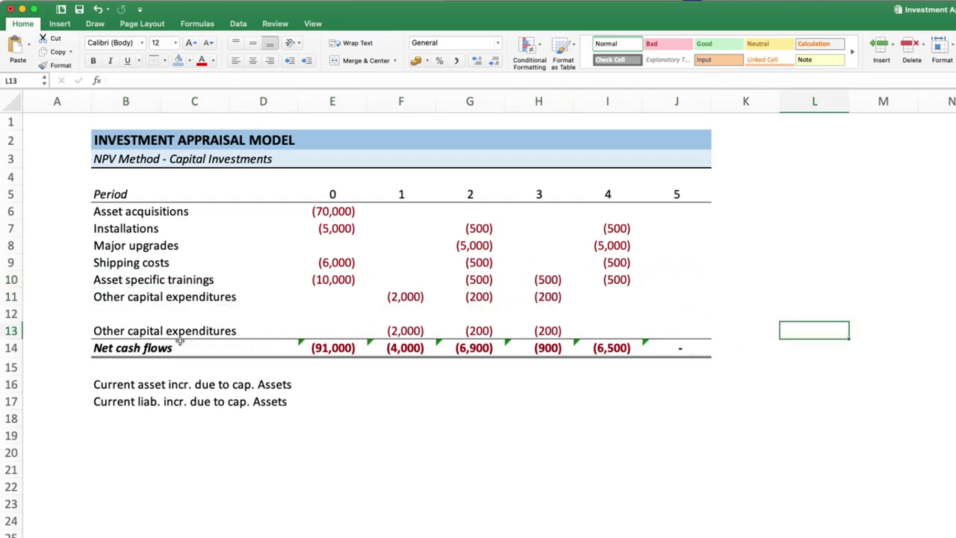
- Paste the current asset and liability labels into rows 12–13 and delete their old values
{"action": "left_click_drag", "start_coordinate": [108, 383], "coordinate": [248, 412]}
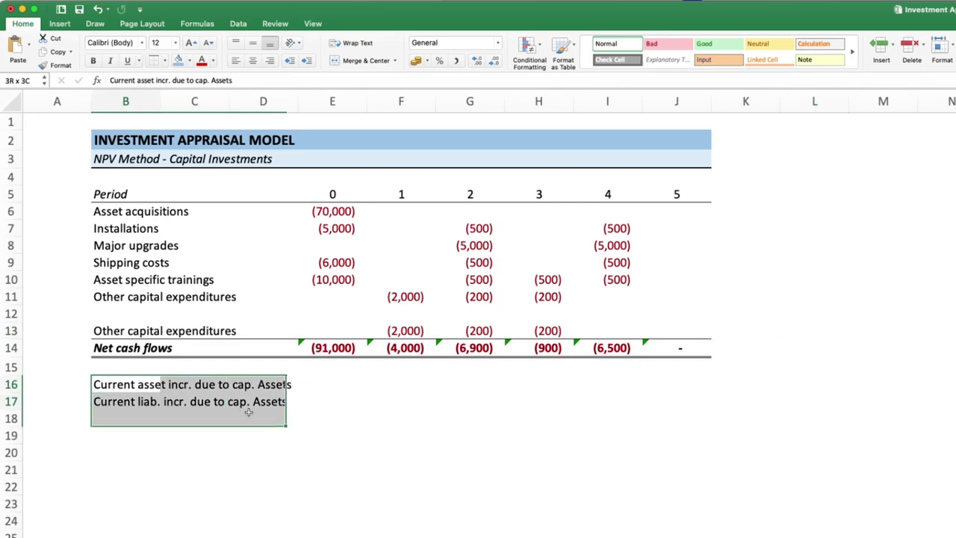
{"action": "left_click_drag", "start_coordinate": [280, 383], "coordinate": [287, 400]}
{"action": "key", "text": "super+c"}
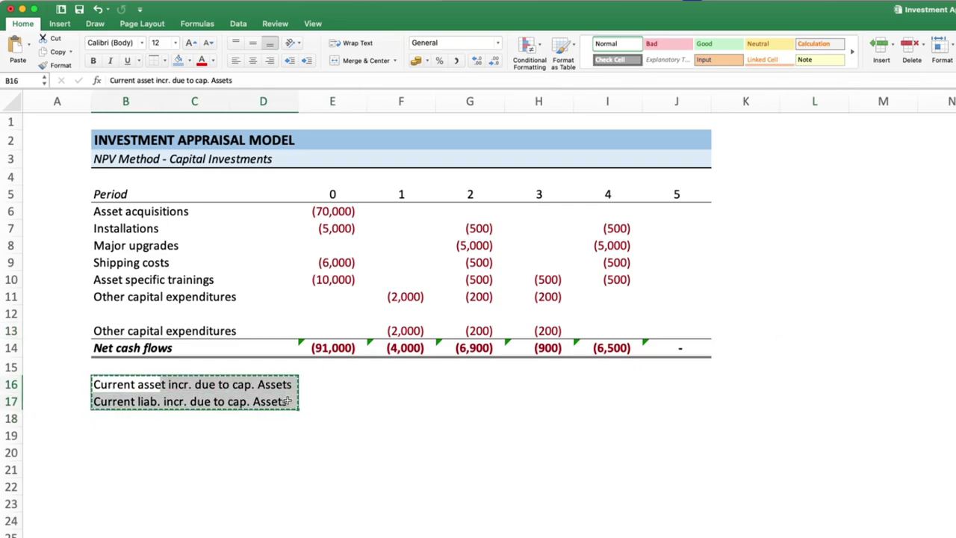
{"action": "left_click", "coordinate": [134, 314]}
{"action": "key", "text": "super+v"}
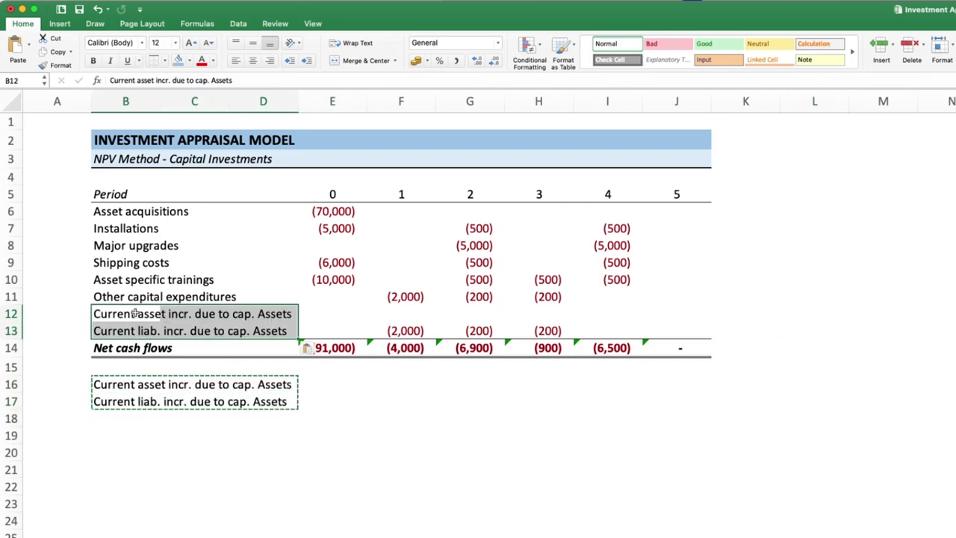
{"action": "mouse_move", "coordinate": [404, 330]}
{"action": "left_mouse_down"}
{"action": "mouse_move", "coordinate": [526, 301]}
{"action": "mouse_move", "coordinate": [548, 309]}
{"action": "left_mouse_up"}
{"action": "key", "text": "Delete"}
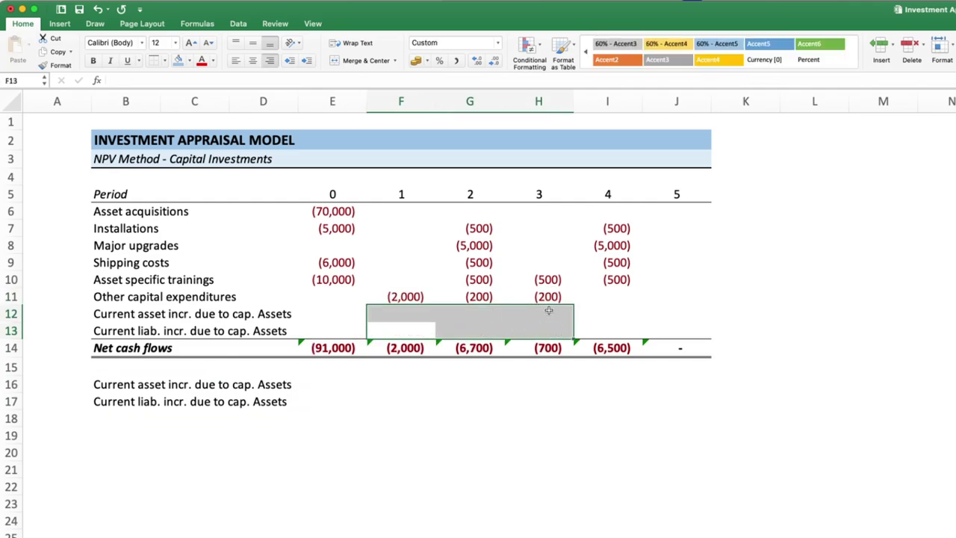
{"action": "left_click", "coordinate": [456, 429]}
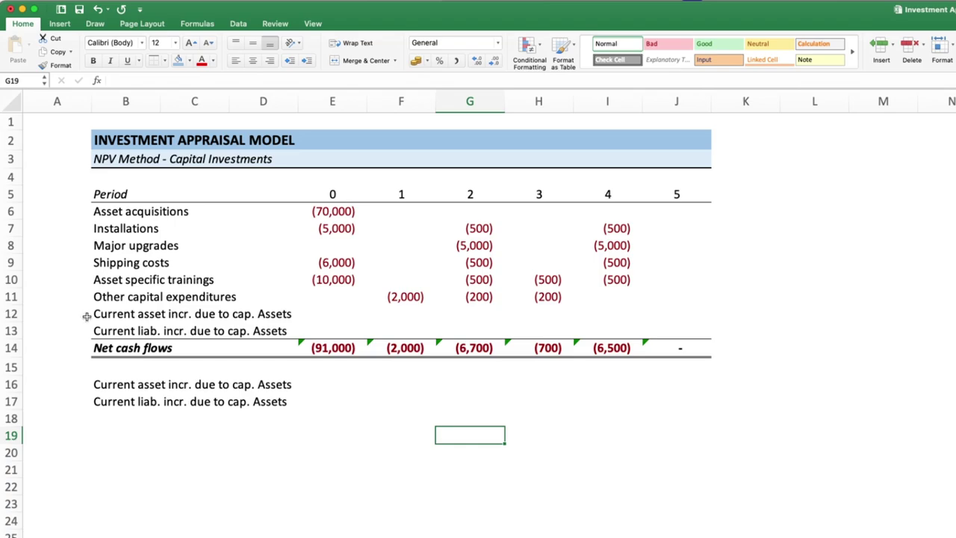
- Check the empty period 0 cell and the current asset label in row 12
{"action": "left_click", "coordinate": [362, 317]}
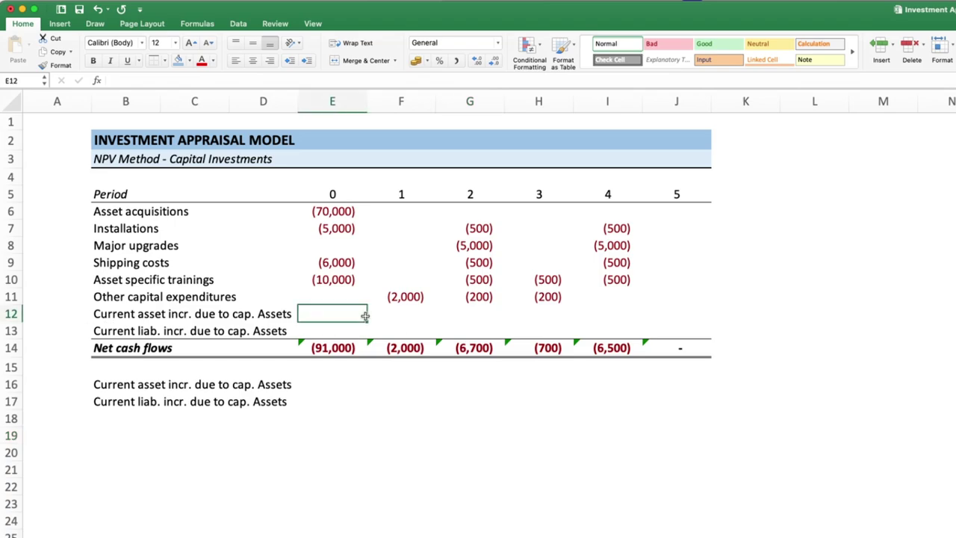
{"action": "left_click", "coordinate": [421, 427]}
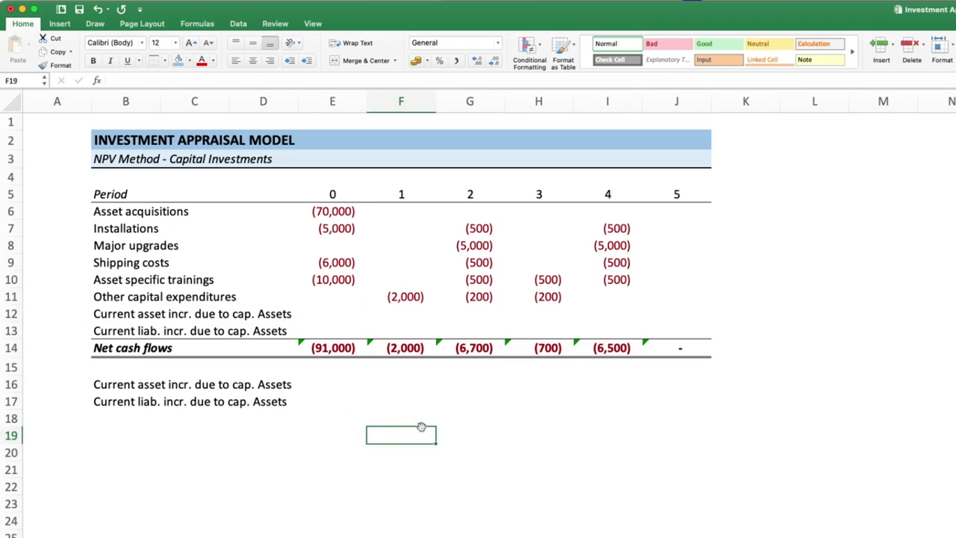
{"action": "left_click", "coordinate": [346, 316]}
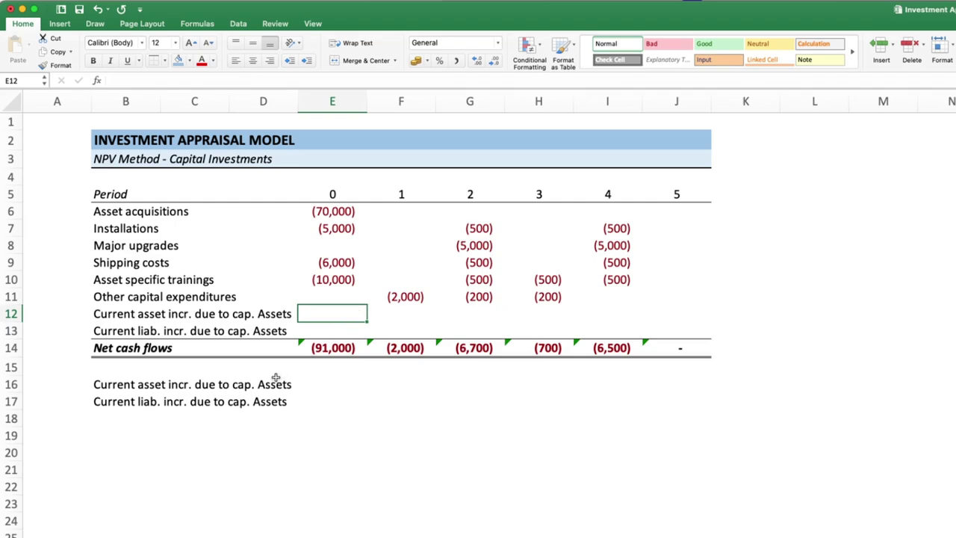
{"action": "left_click", "coordinate": [104, 317]}
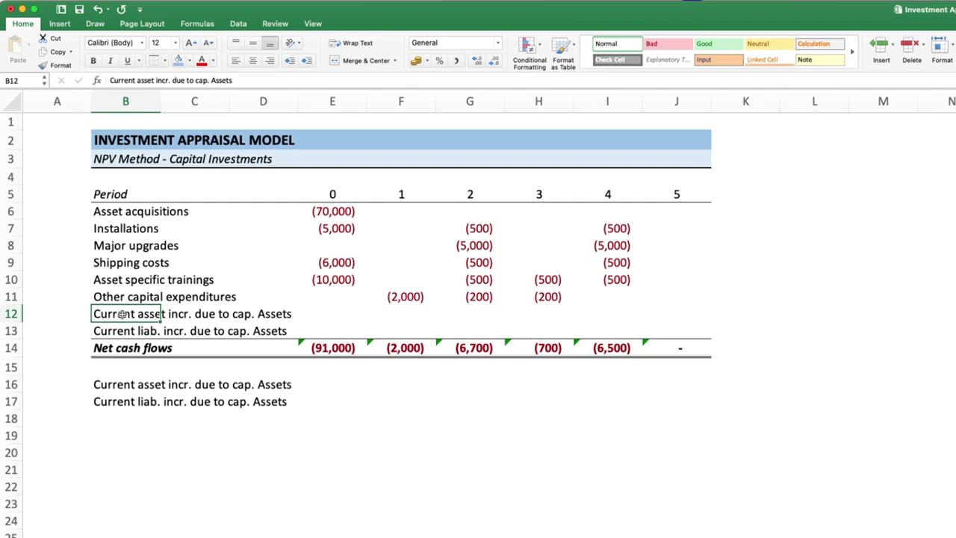
- Insert blank rows above the current asset row and above the current liability row
{"action": "left_click", "coordinate": [11, 314]}
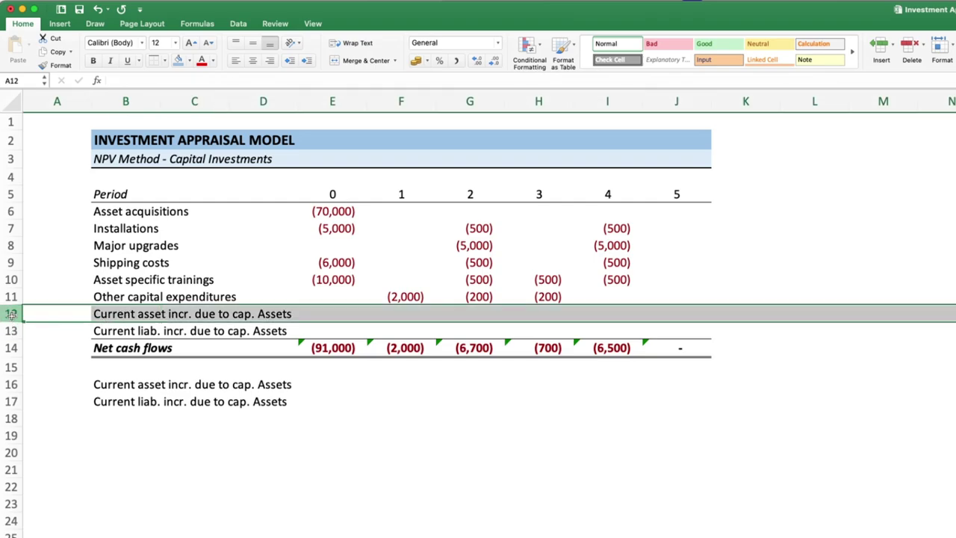
{"action": "right_click", "coordinate": [13, 319]}
{"action": "left_click", "coordinate": [50, 378]}
{"action": "left_click", "coordinate": [377, 415]}
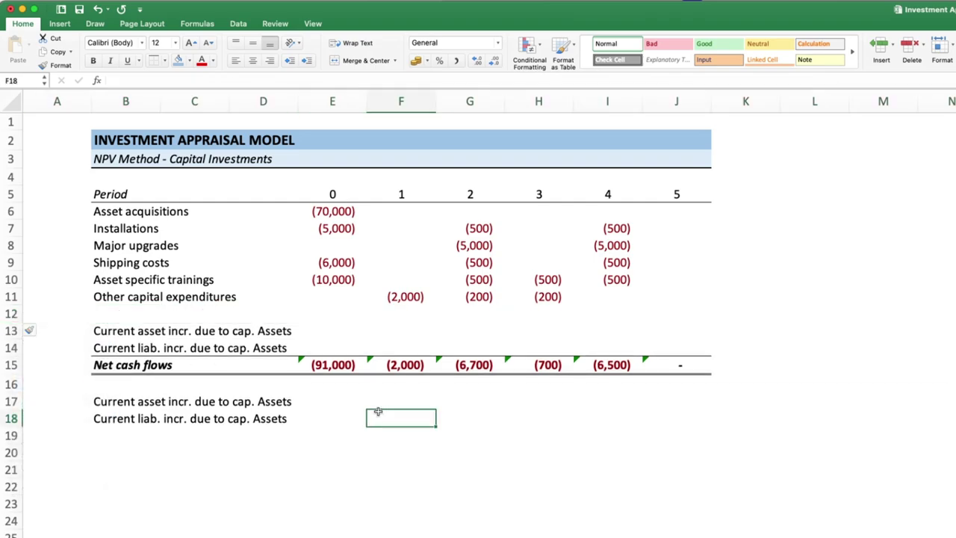
{"action": "left_click", "coordinate": [12, 348]}
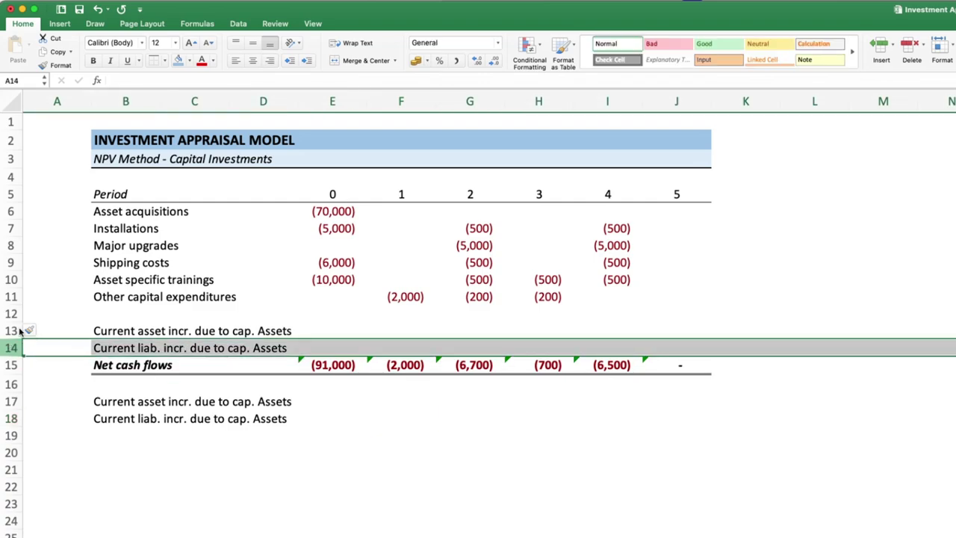
{"action": "left_click", "coordinate": [12, 313]}
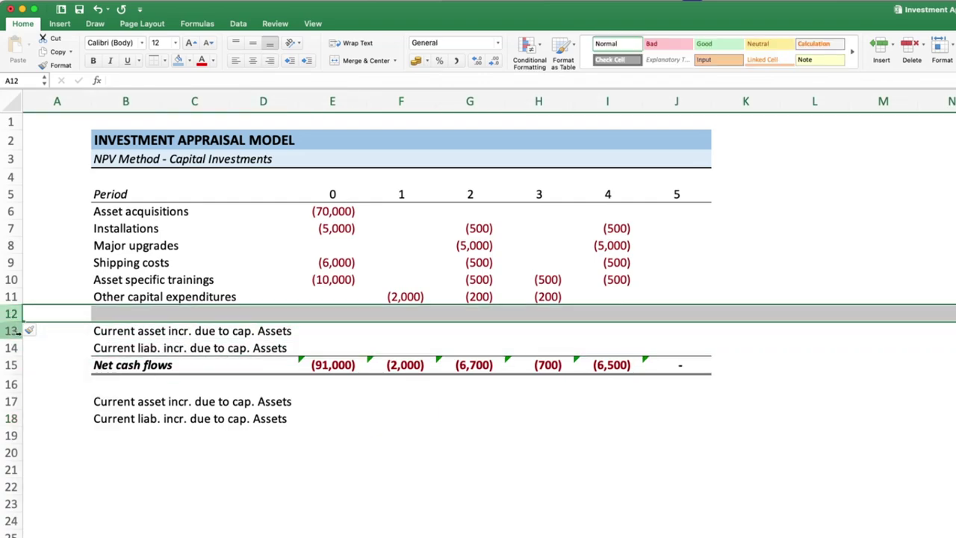
{"action": "left_click", "coordinate": [12, 348]}
{"action": "right_click", "coordinate": [14, 348]}
{"action": "left_click", "coordinate": [33, 415]}
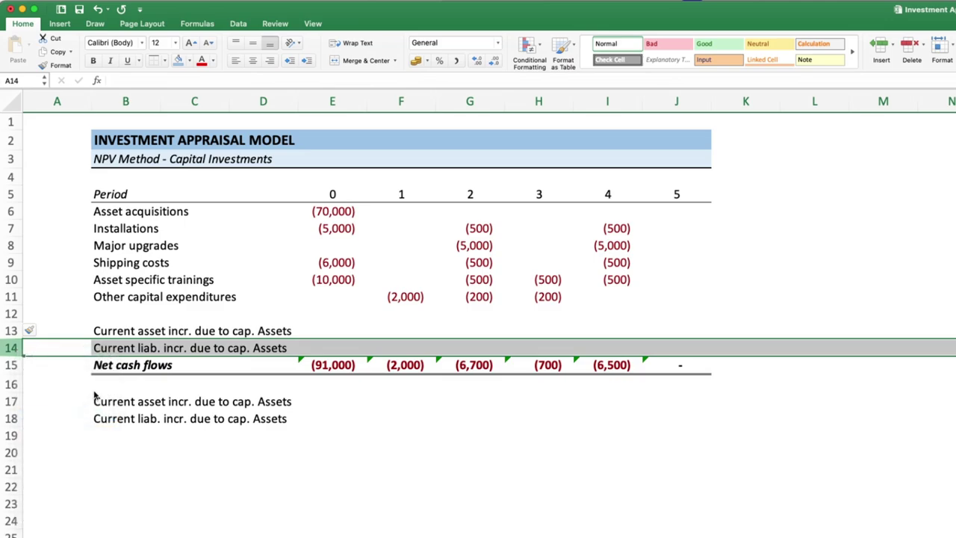
{"action": "left_click", "coordinate": [217, 364]}
- Copy the current liability label into the blank cell in row 14
{"action": "left_click", "coordinate": [147, 365]}
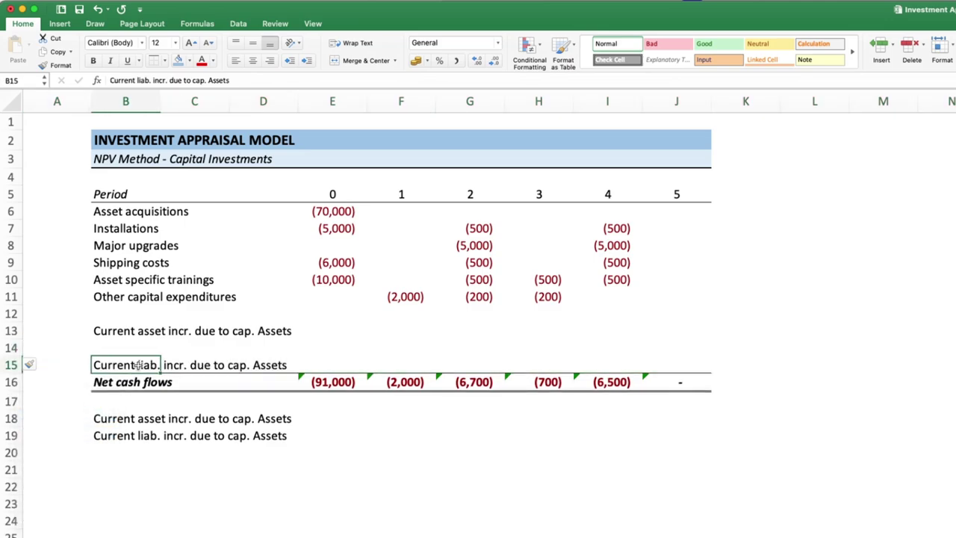
{"action": "left_click", "coordinate": [232, 80]}
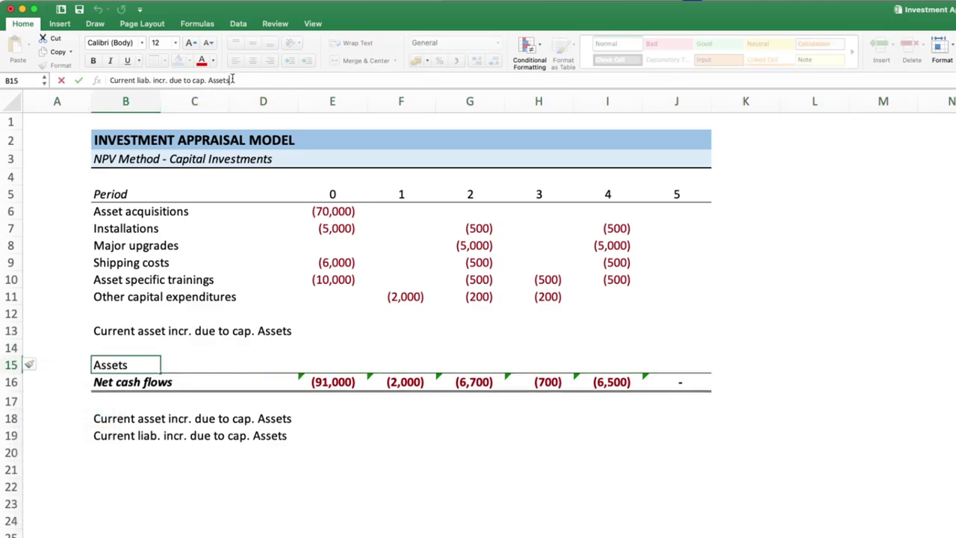
{"action": "triple_click", "coordinate": [232, 79]}
{"action": "key", "text": "Escape"}
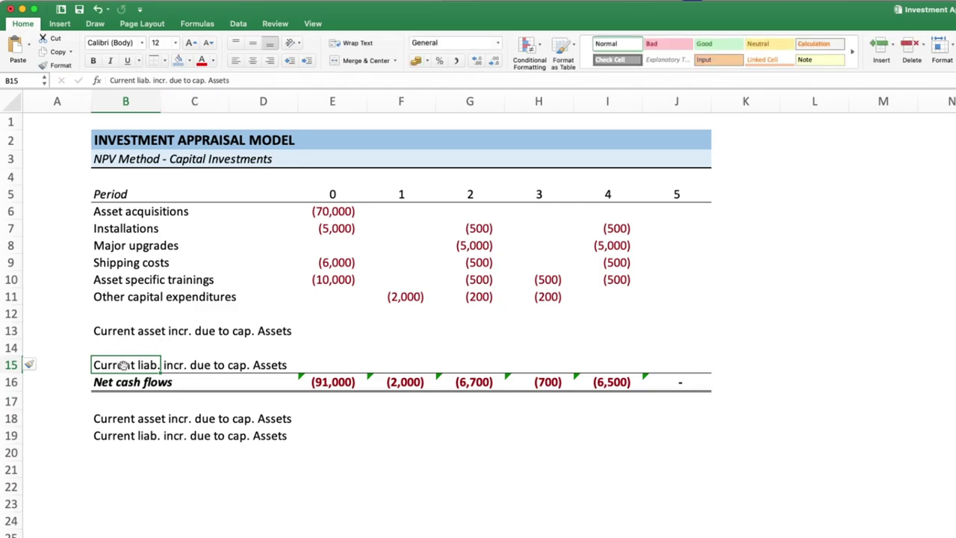
{"action": "left_click", "coordinate": [116, 348]}
{"action": "key", "text": "super+v"}
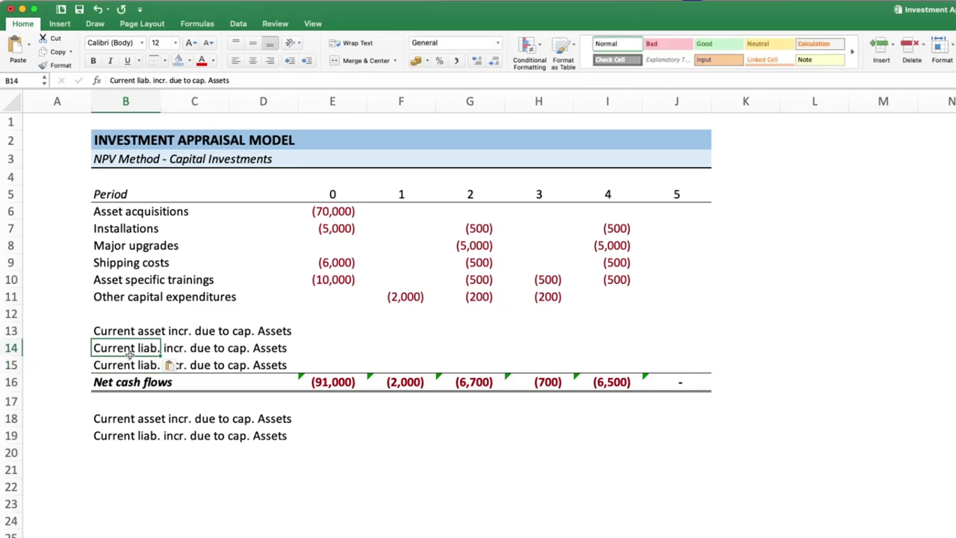
- Relabel the lower row 'Increase of net woring cap due cap assets'
{"action": "left_click", "coordinate": [120, 365]}
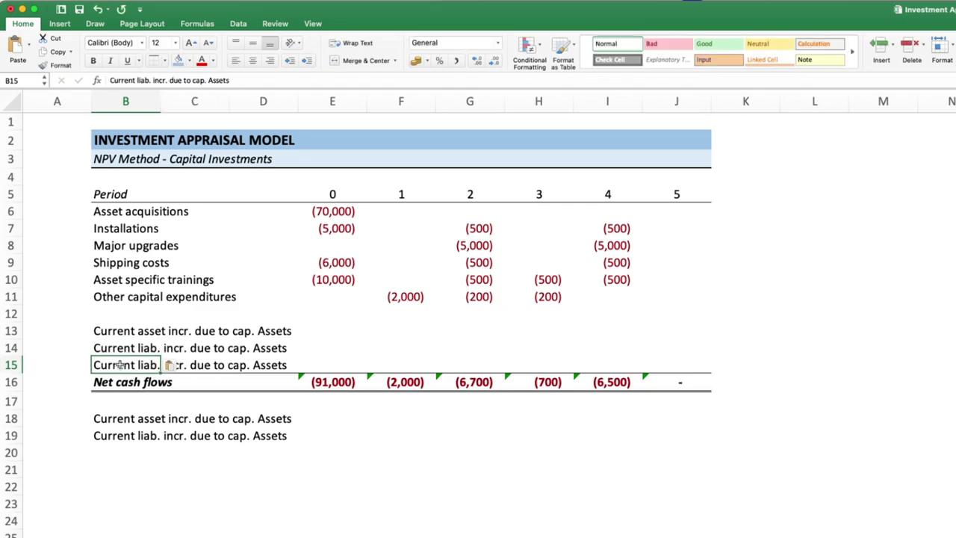
{"action": "type", "text": "Increase of "}
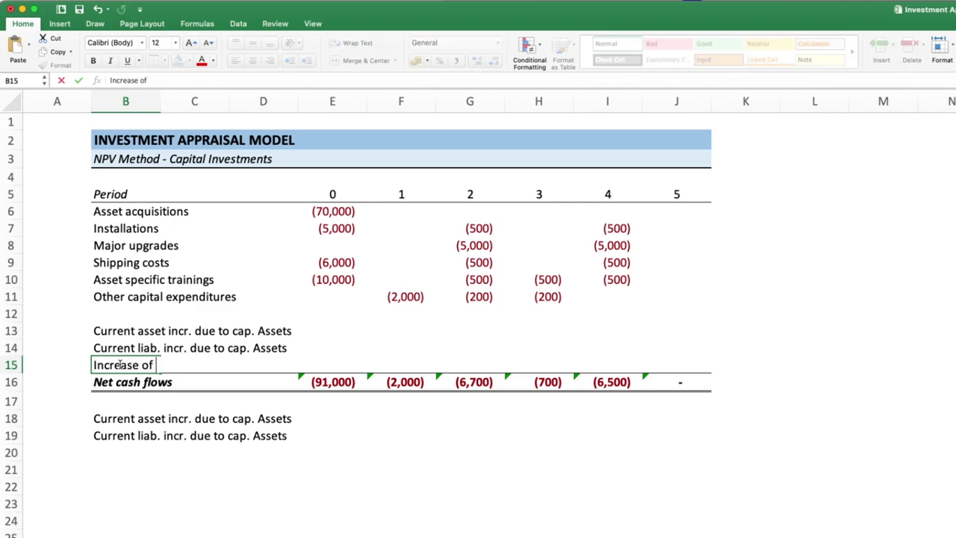
{"action": "type", "text": "net wo"}
{"action": "type", "text": "ring"}
{"action": "key", "text": "BackSpace"}
{"action": "key", "text": "BackSpace"}
{"action": "key", "text": "BackSpace"}
{"action": "type", "text": "ing cap d"}
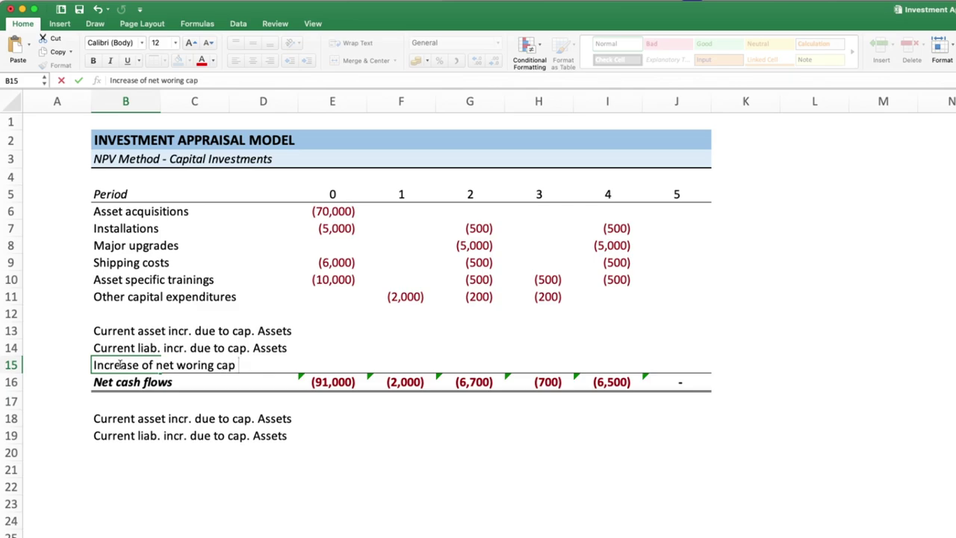
{"action": "type", "text": "ue c"}
{"action": "type", "text": "ap ass"}
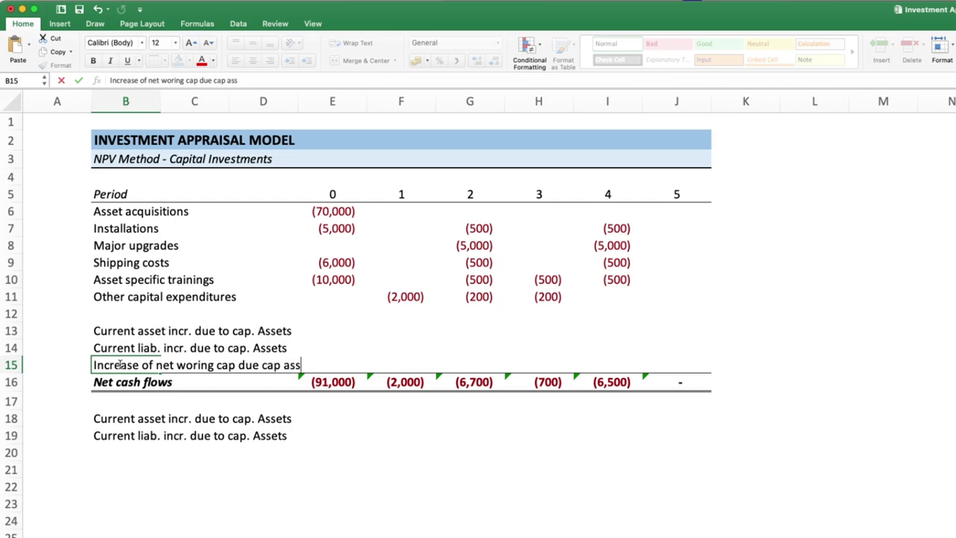
{"action": "type", "text": "ets"}
{"action": "key", "text": "Tab"}
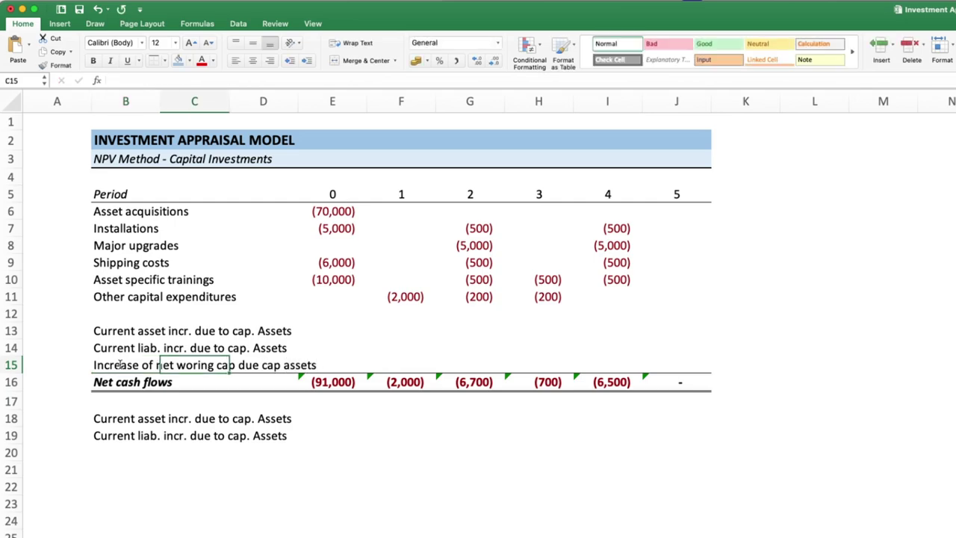
{"action": "left_click", "coordinate": [13, 314]}
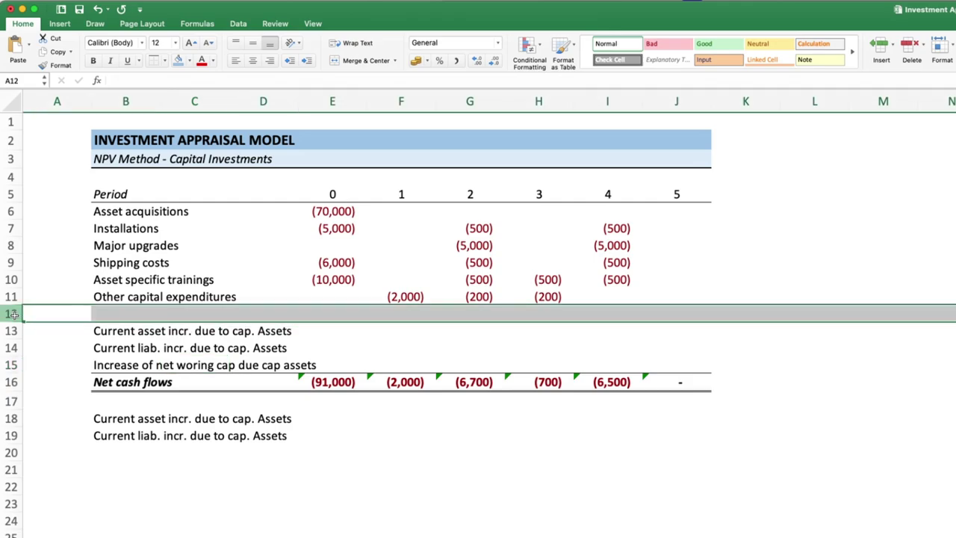
- Delete the empty row 12 and insert a fresh blank row above the current asset labels
{"action": "key", "text": "ctrl+minus"}
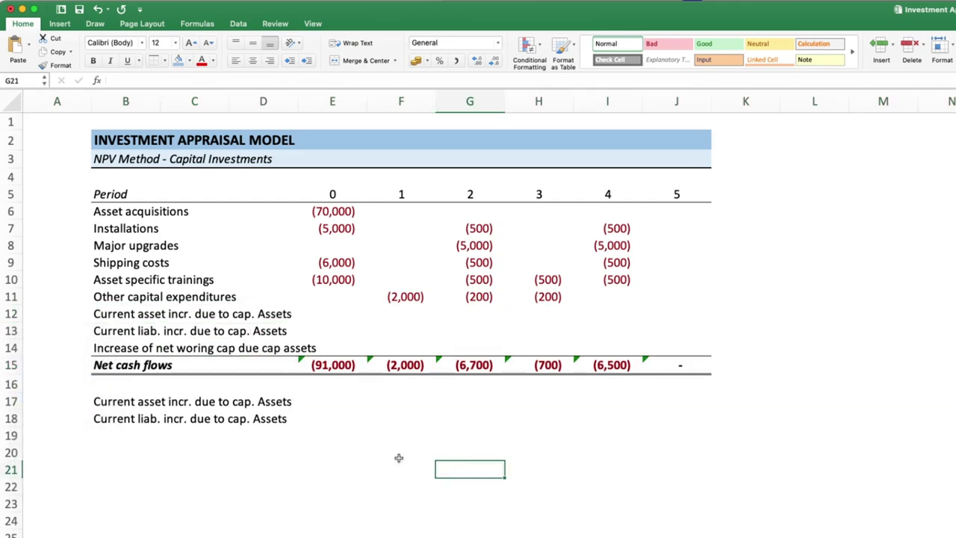
{"action": "left_click", "coordinate": [293, 315]}
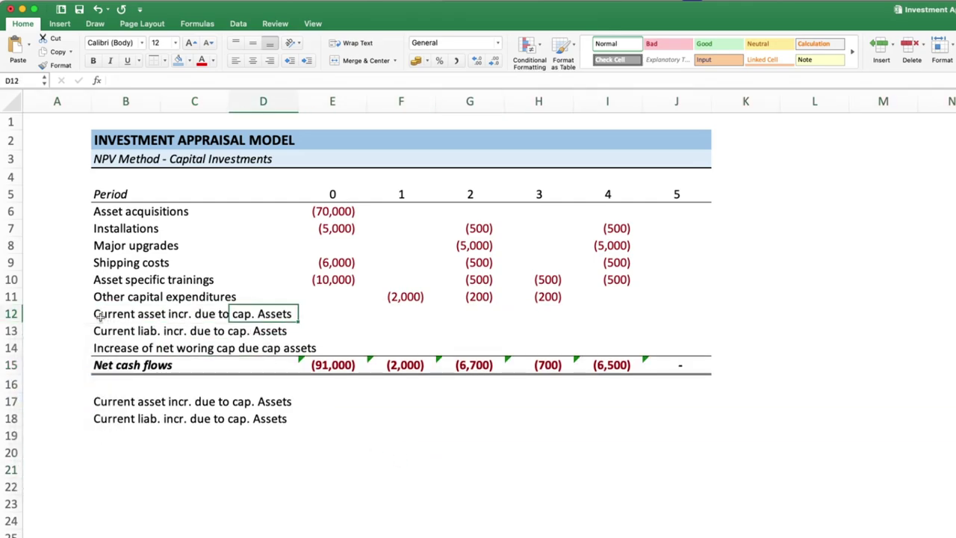
{"action": "left_click_drag", "start_coordinate": [99, 315], "coordinate": [104, 329]}
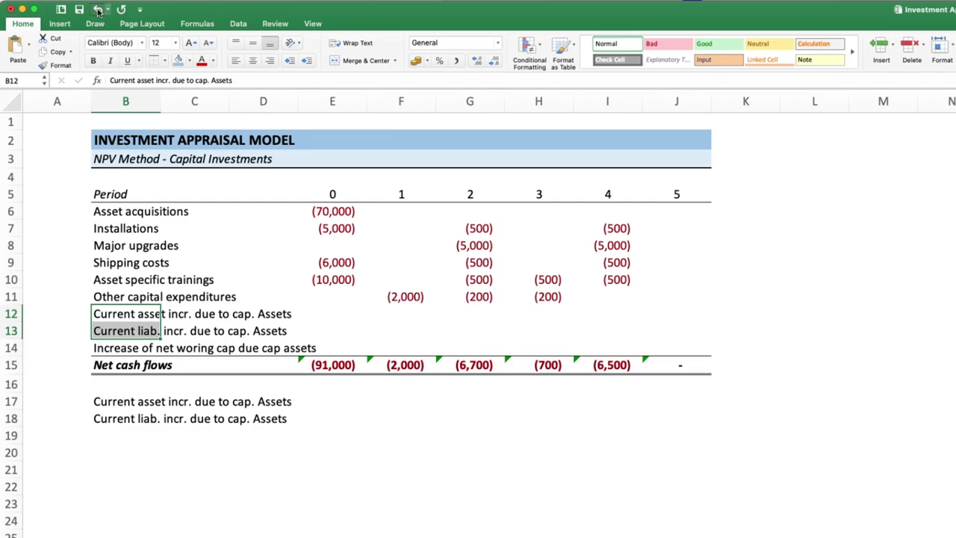
{"action": "key", "text": "ctrl+shift+plus"}
{"action": "type", "text": "T"}
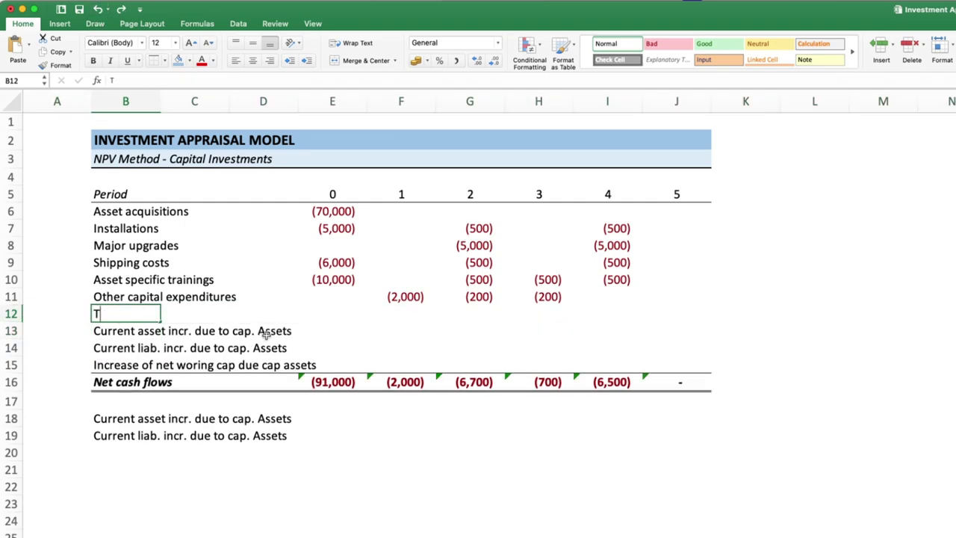
- Type 'Total capital expenditure except NWC' as the new row 12 label
{"action": "type", "text": "otal "}
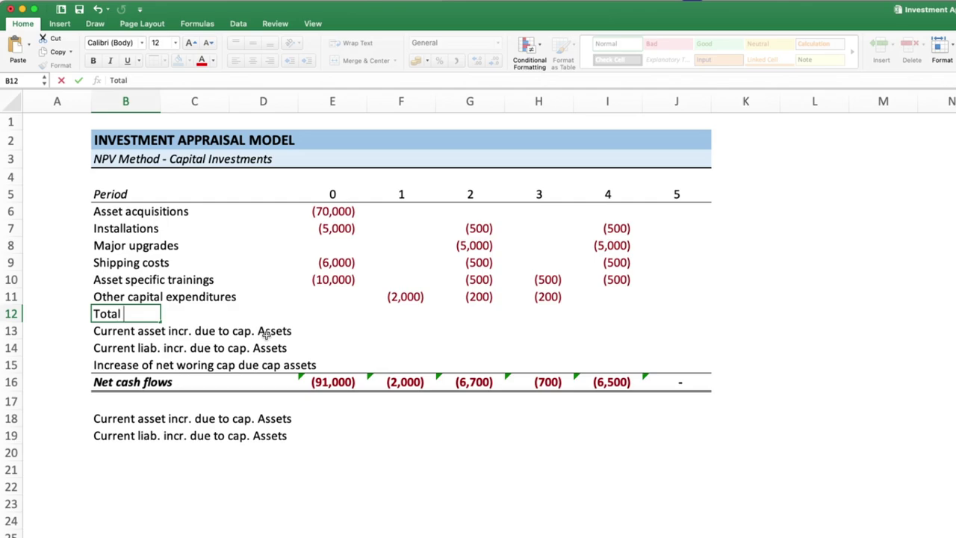
{"action": "type", "text": "capi"}
{"action": "type", "text": "tal ex"}
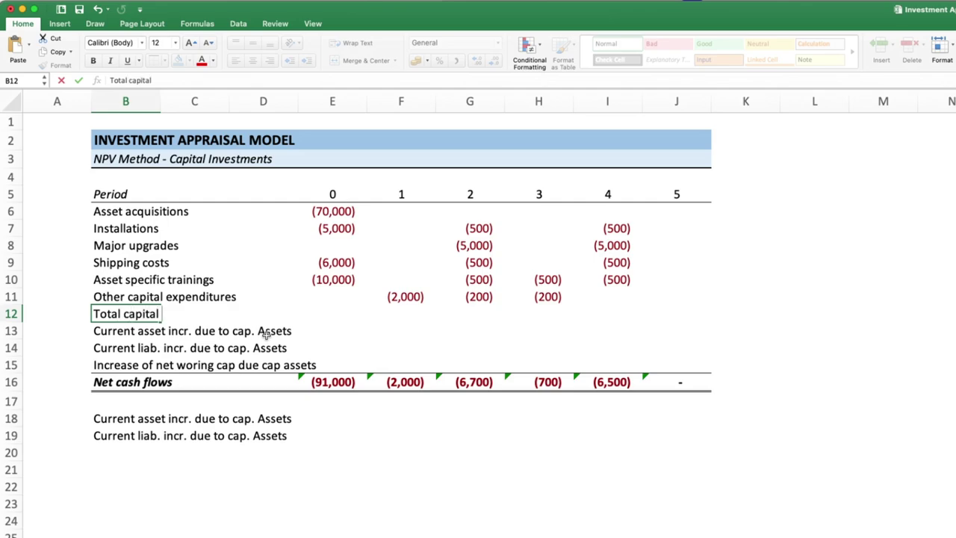
{"action": "type", "text": "pendi"}
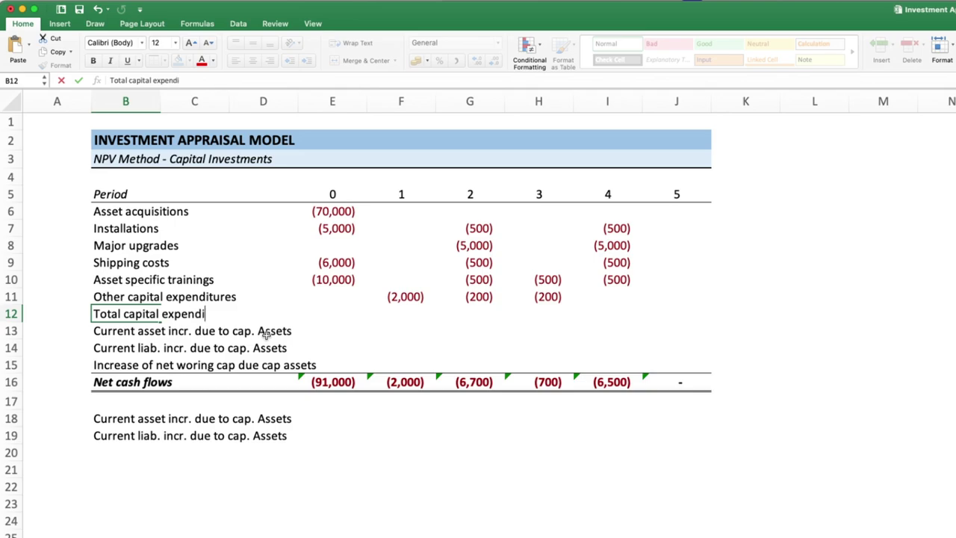
{"action": "type", "text": "ture"}
{"action": "type", "text": "xcept "}
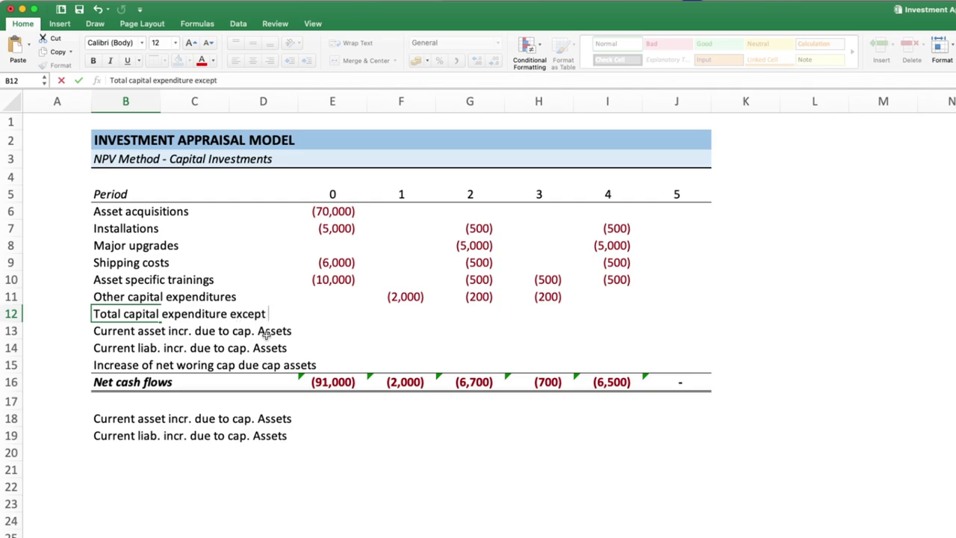
{"action": "type", "text": "NWC"}
{"action": "key", "text": "Tab"}
{"action": "key", "text": "Tab"}
{"action": "key", "text": "Tab"}
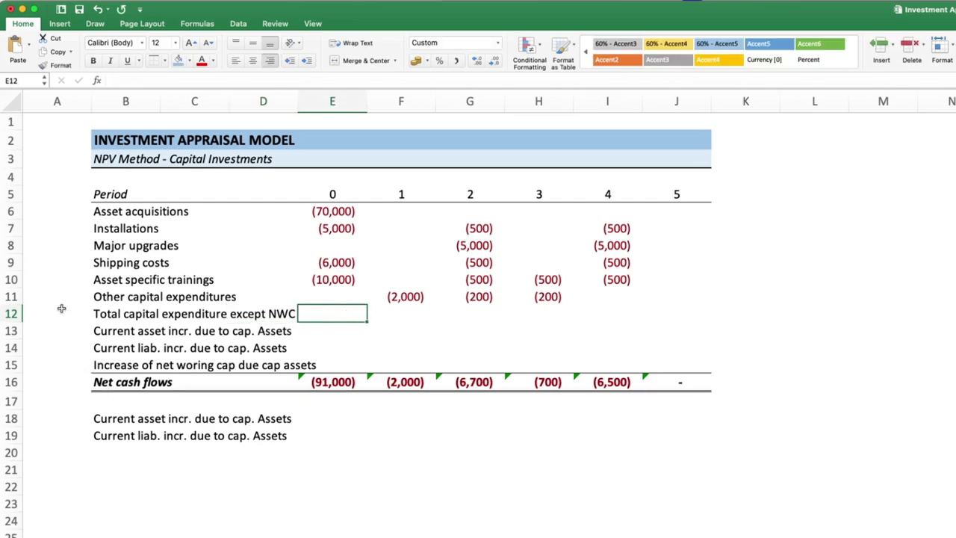
- Add a bottom border under the trainings and other capital expenditure rows
{"action": "left_click_drag", "start_coordinate": [112, 296], "coordinate": [676, 282]}
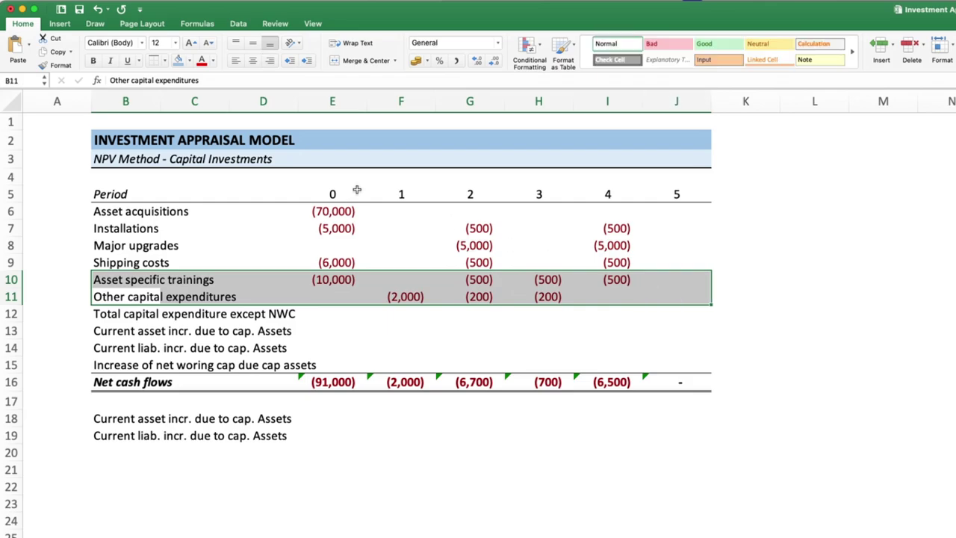
{"action": "left_click", "coordinate": [164, 61]}
{"action": "left_click", "coordinate": [179, 90]}
{"action": "left_click", "coordinate": [329, 341]}
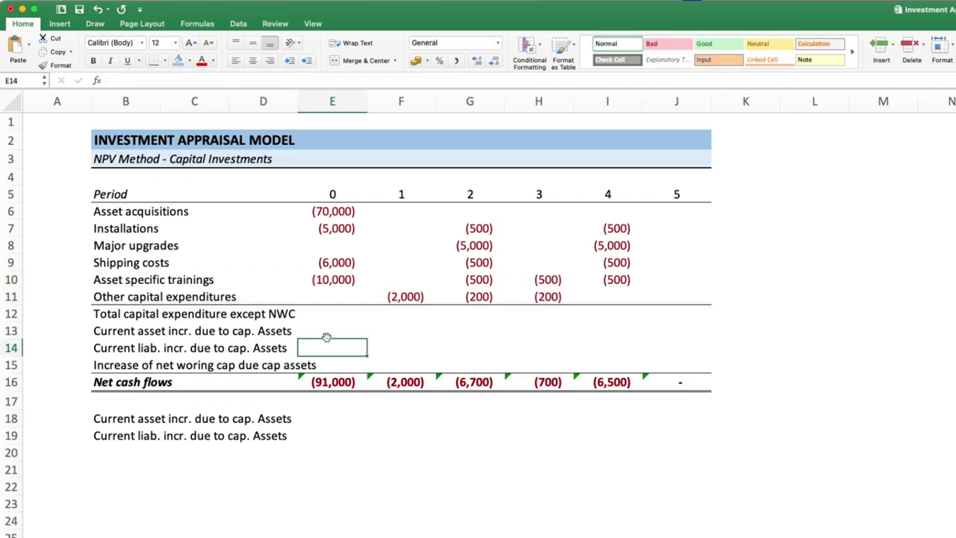
- Enter =SUM(E6:E11) in E12 to total period 0 expenditures at (91,000)
{"action": "left_click", "coordinate": [325, 312]}
{"action": "type", "text": "=sum"}
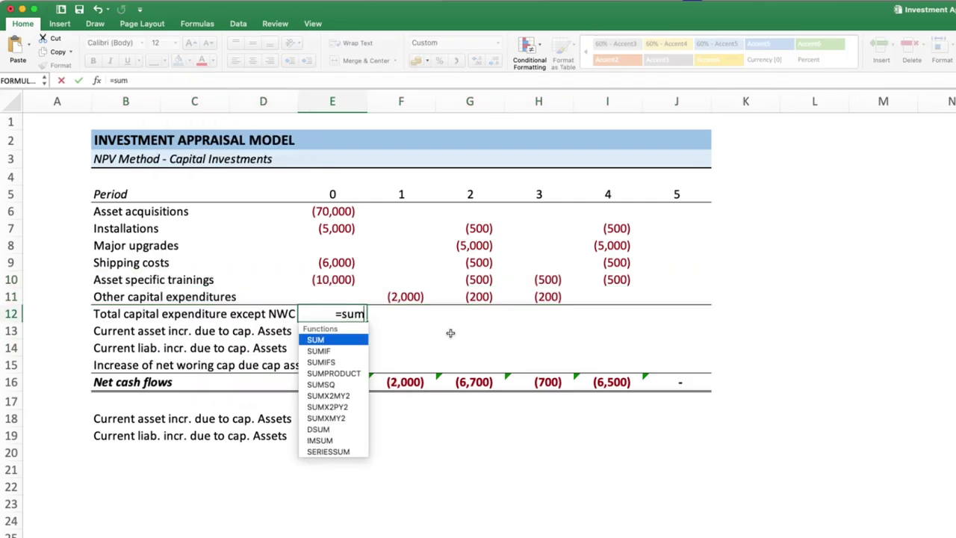
{"action": "type", "text": "("}
{"action": "left_click_drag", "start_coordinate": [349, 243], "coordinate": [344, 300]}
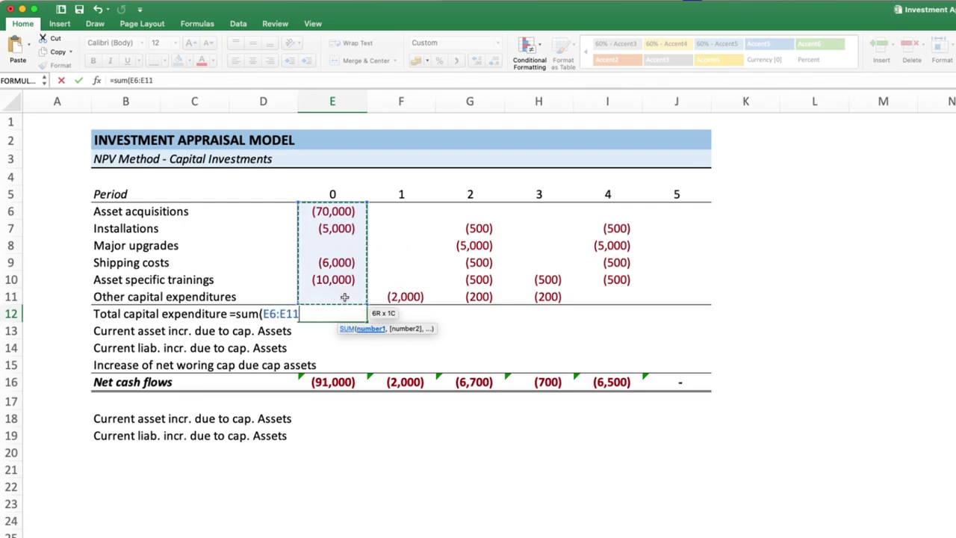
{"action": "key", "text": "Return"}
- Fill the row 12 total formula across periods 1 to 5
{"action": "left_click", "coordinate": [344, 308]}
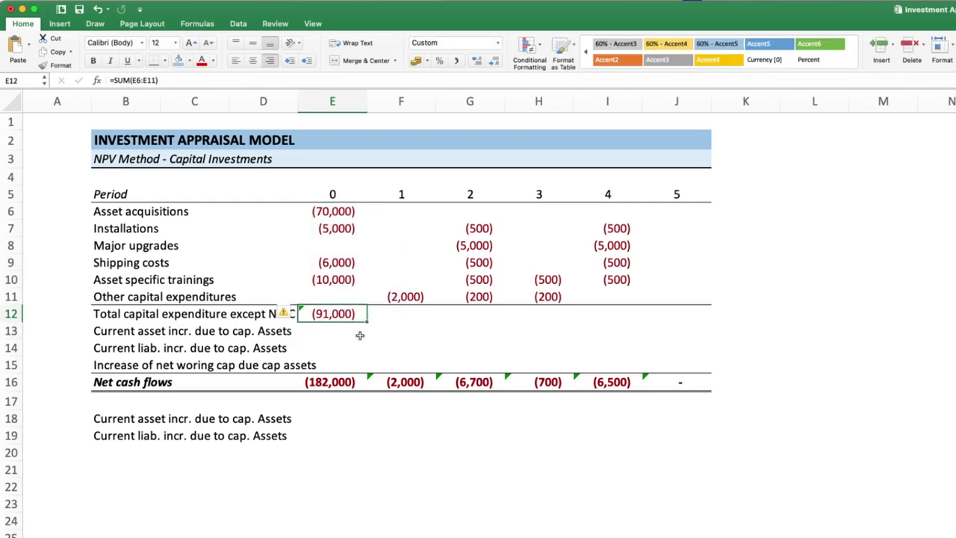
{"action": "left_click_drag", "start_coordinate": [367, 322], "coordinate": [685, 326]}
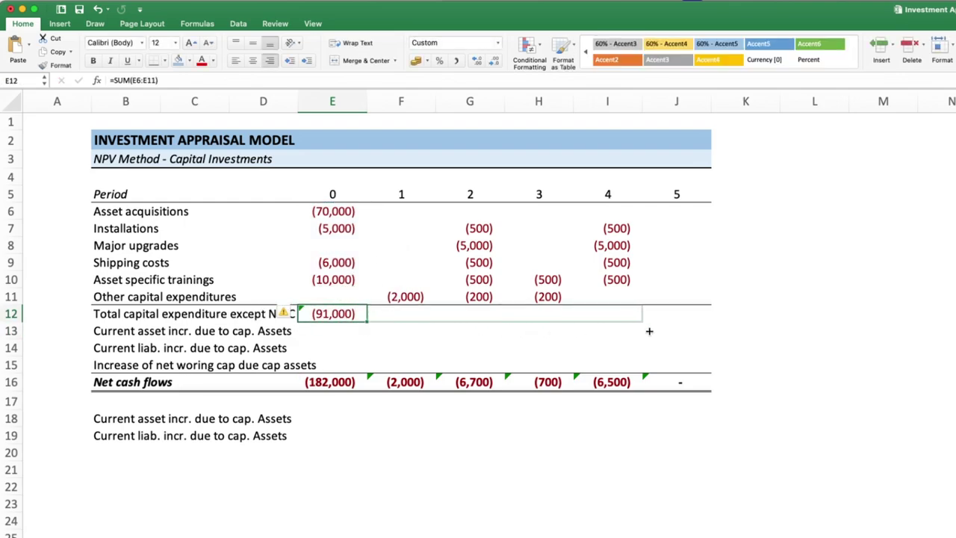
{"action": "left_click", "coordinate": [286, 314]}
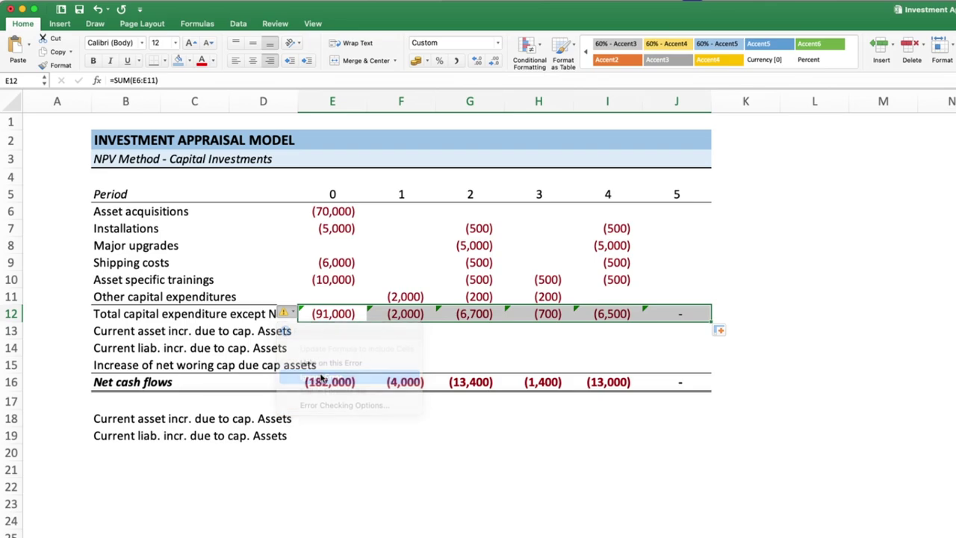
{"action": "left_click", "coordinate": [538, 486]}
{"action": "left_click", "coordinate": [403, 335]}
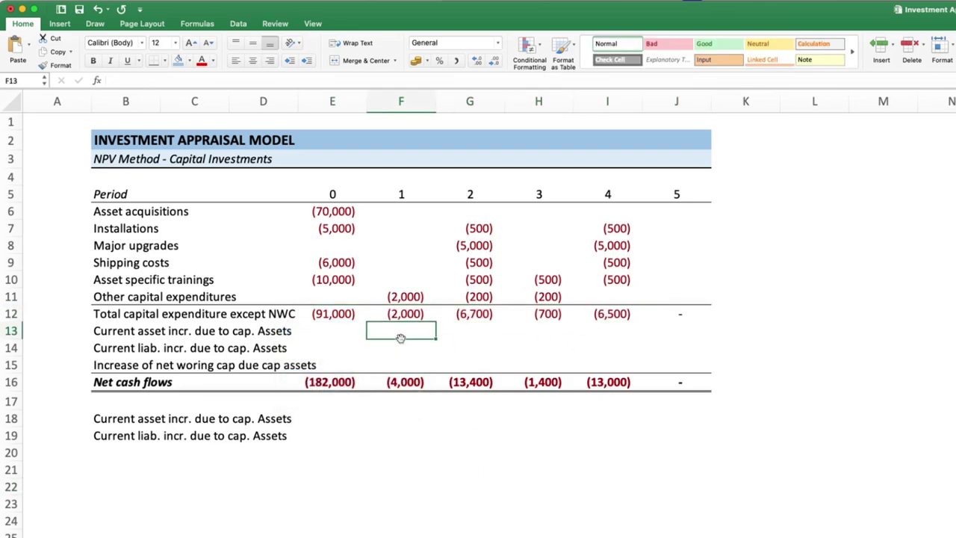
{"action": "left_click", "coordinate": [329, 336]}
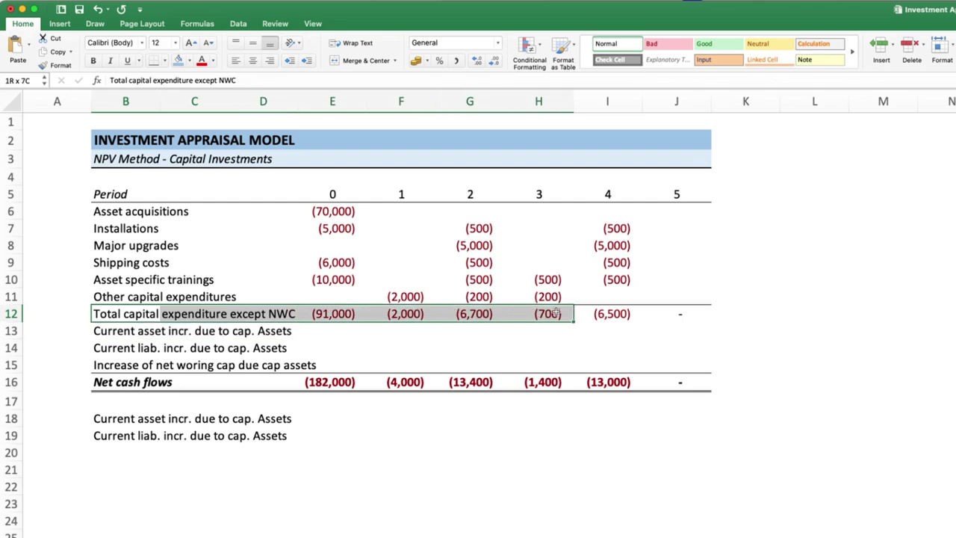
{"action": "left_click_drag", "start_coordinate": [93, 314], "coordinate": [677, 313]}
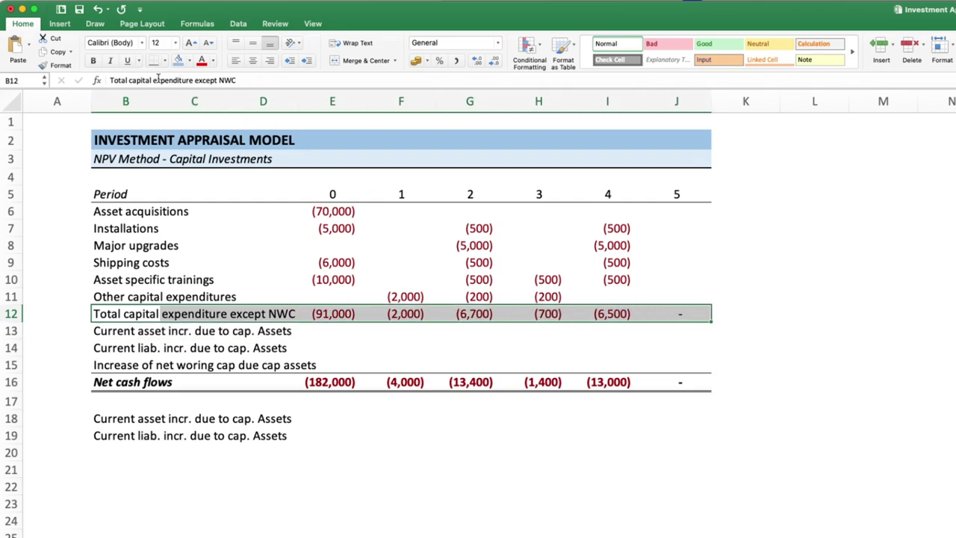
{"action": "left_click", "coordinate": [243, 468]}
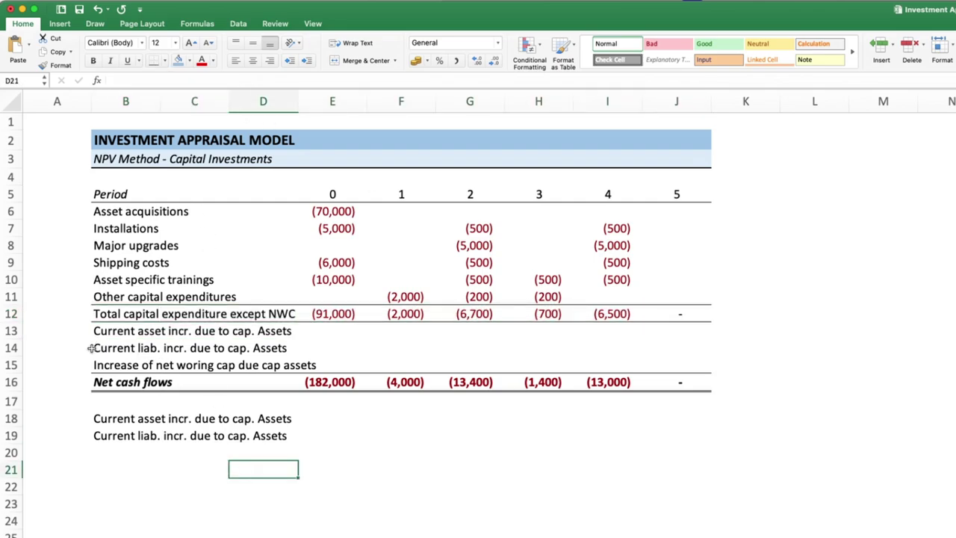
- Insert a blank row above the current asset increase row 13
{"action": "left_click", "coordinate": [10, 333]}
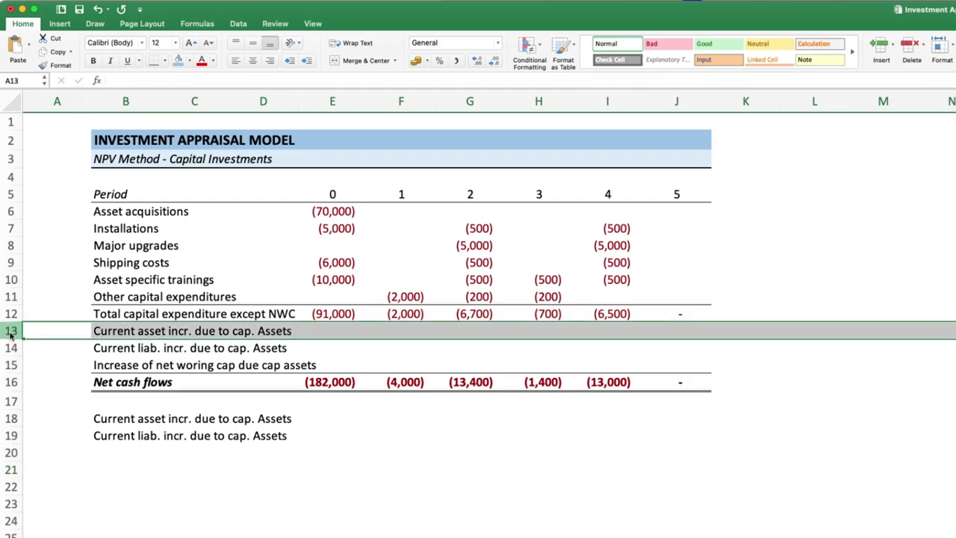
{"action": "key", "text": "ctrl+shift+equal"}
{"action": "left_click", "coordinate": [341, 465]}
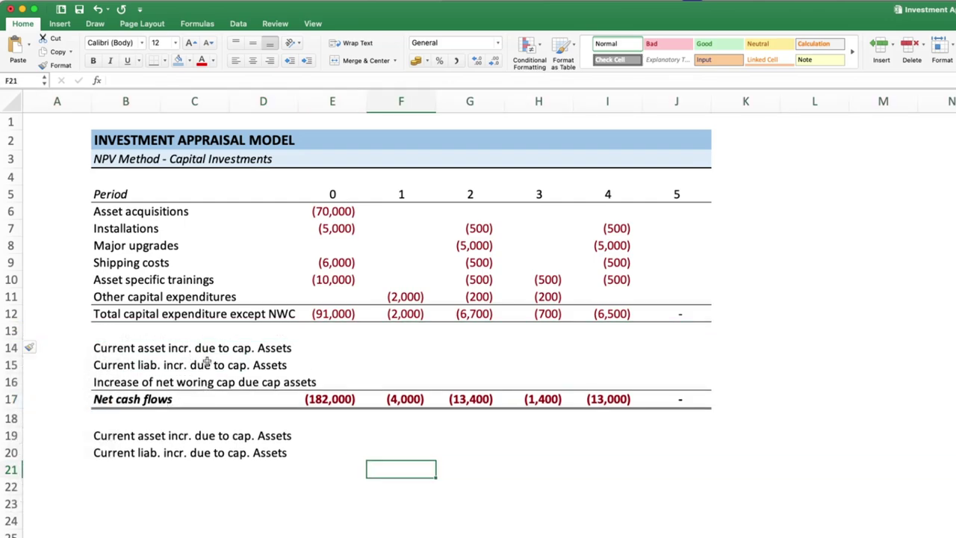
{"action": "left_click", "coordinate": [345, 347]}
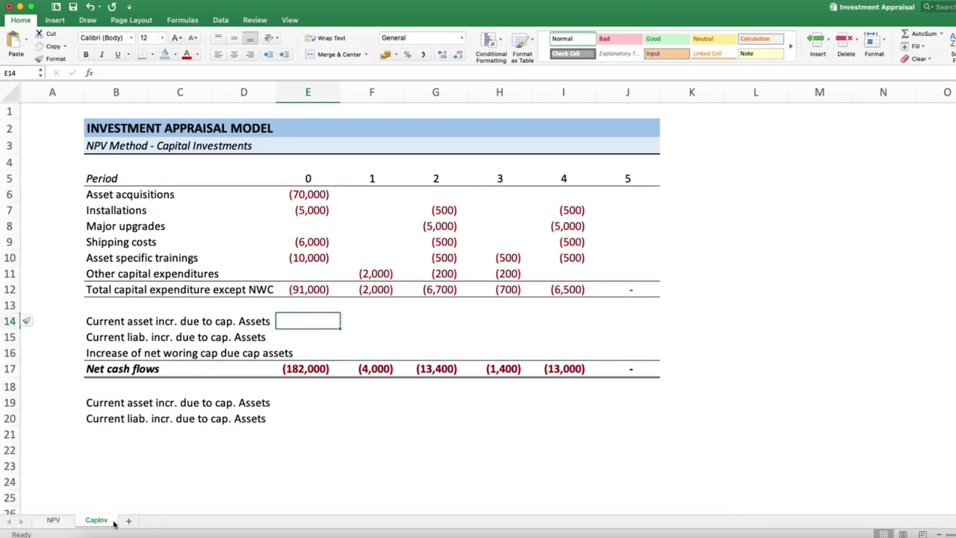
- Copy the CapInv sheet to the end and name the copy Assump
{"action": "right_click", "coordinate": [104, 523]}
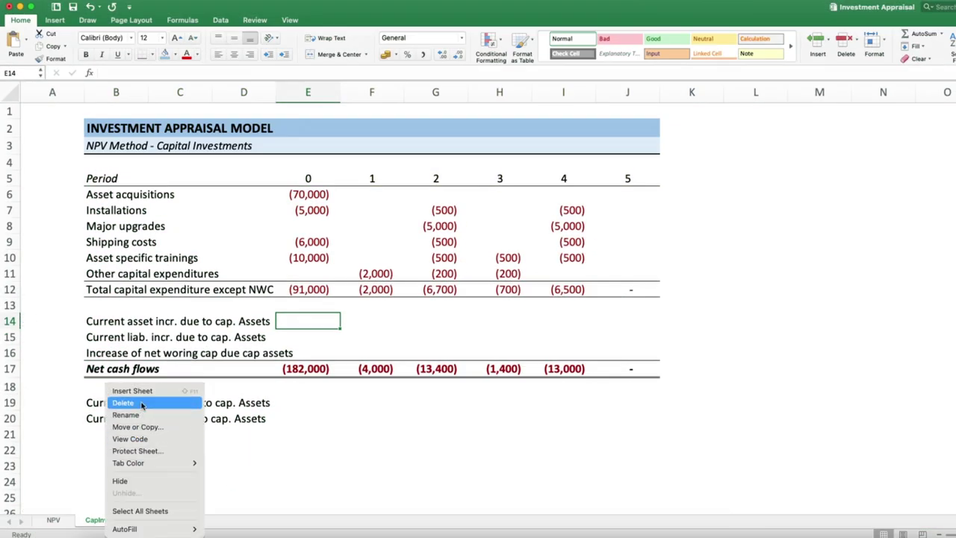
{"action": "left_click", "coordinate": [138, 427]}
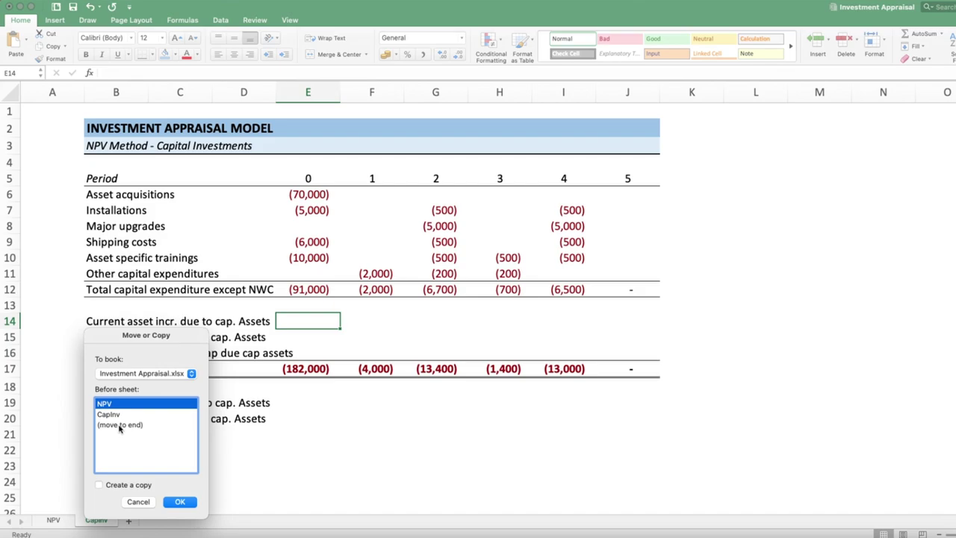
{"action": "left_click", "coordinate": [119, 425]}
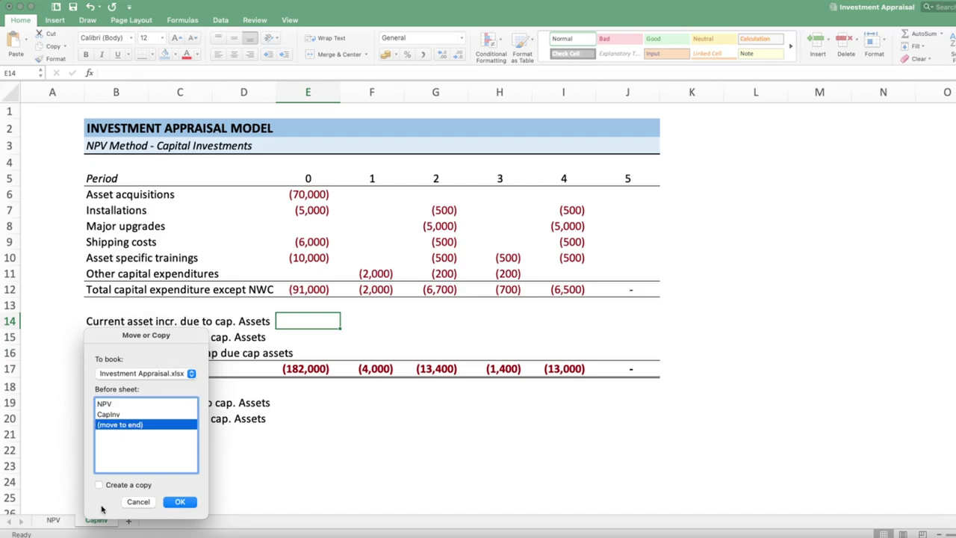
{"action": "left_click", "coordinate": [177, 502]}
{"action": "right_click", "coordinate": [138, 519]}
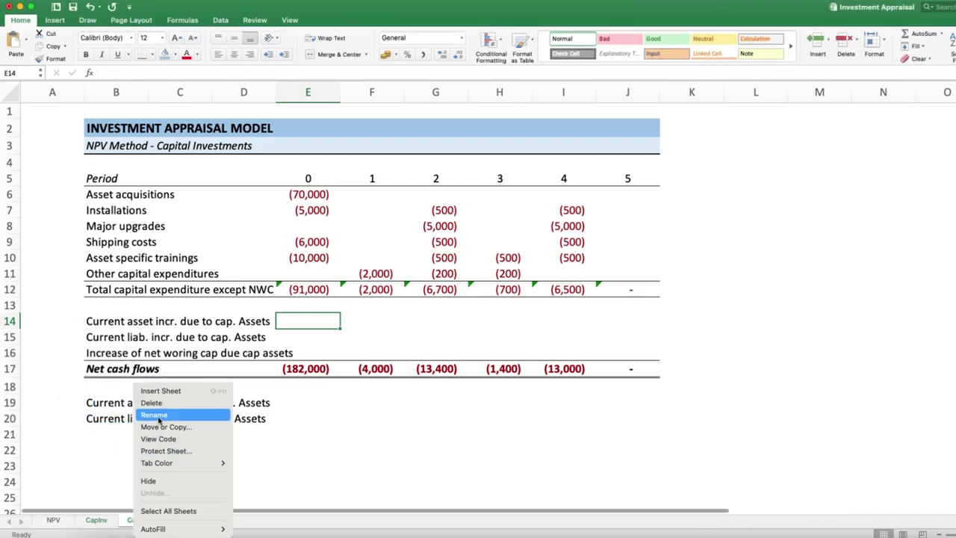
{"action": "left_click", "coordinate": [159, 418]}
{"action": "type", "text": "Assu"}
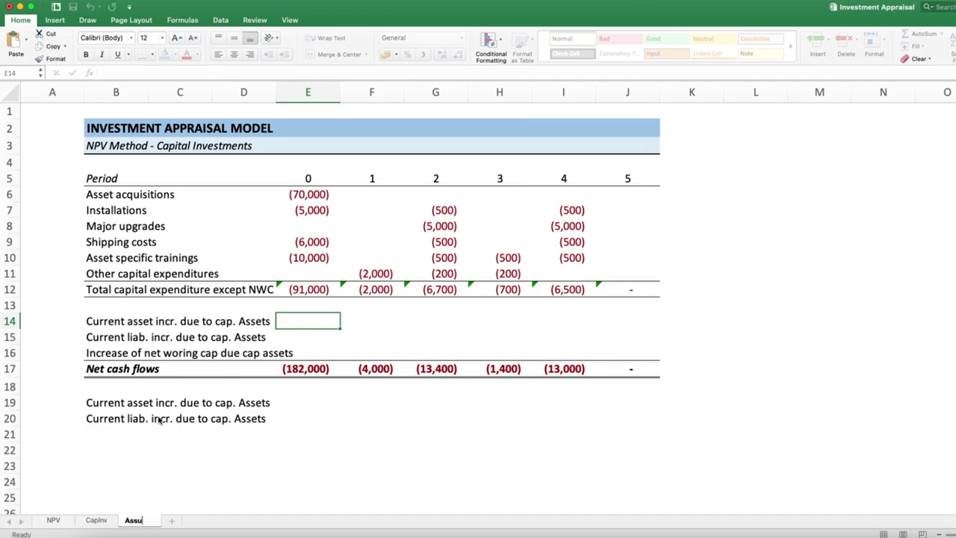
{"action": "type", "text": "mp"}
{"action": "key", "text": "Return"}
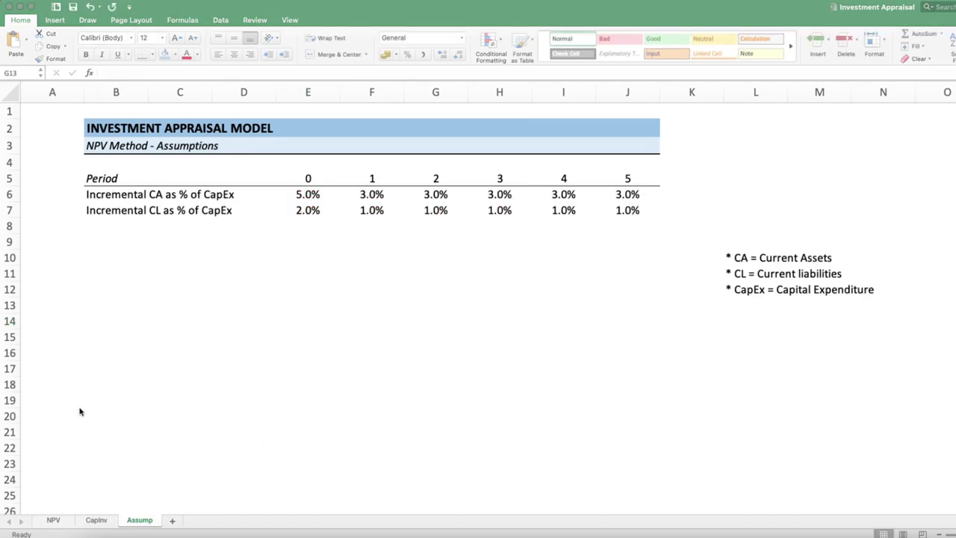
- Switch back and forth between the CapInv and Assump sheets
{"action": "left_click", "coordinate": [106, 522]}
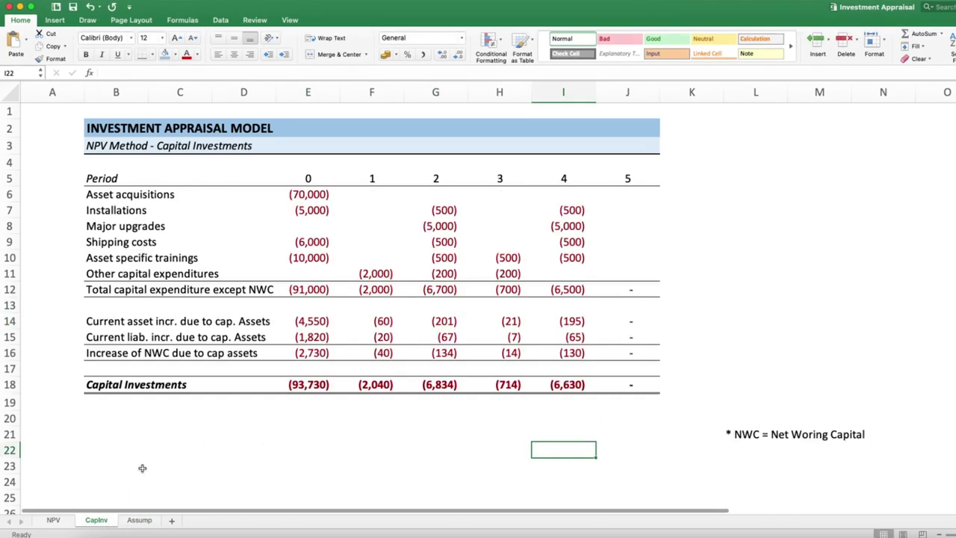
{"action": "left_click", "coordinate": [139, 520]}
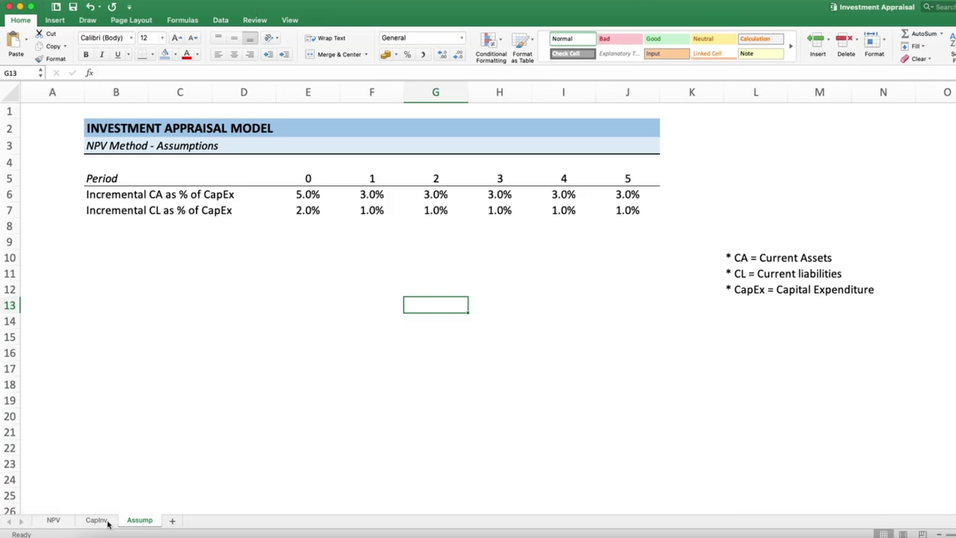
{"action": "left_click", "coordinate": [106, 523]}
{"action": "left_click", "coordinate": [131, 525]}
{"action": "left_click", "coordinate": [308, 241]}
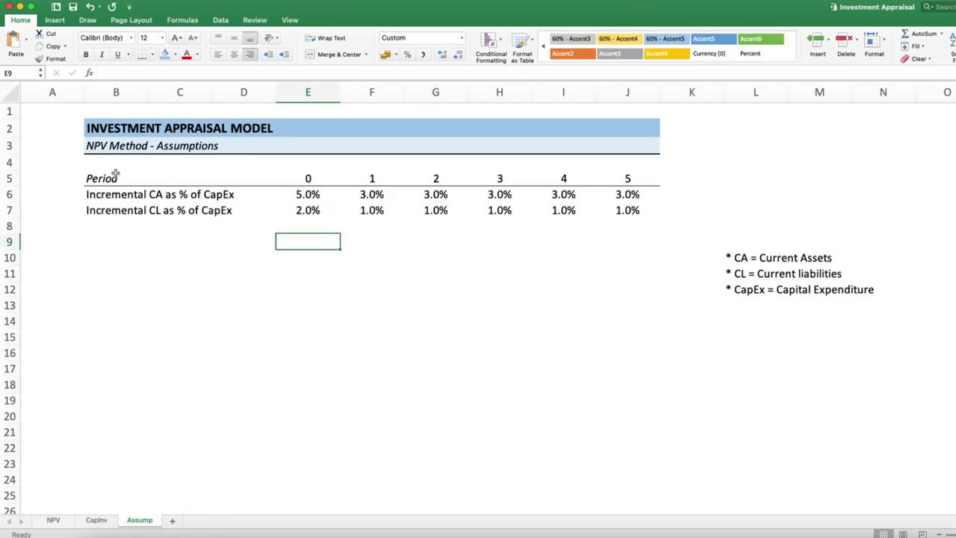
- Review the Assump sheet's period header row, CA and CL percentage labels, and CA/CL/CapEx notes
{"action": "left_click", "coordinate": [118, 147]}
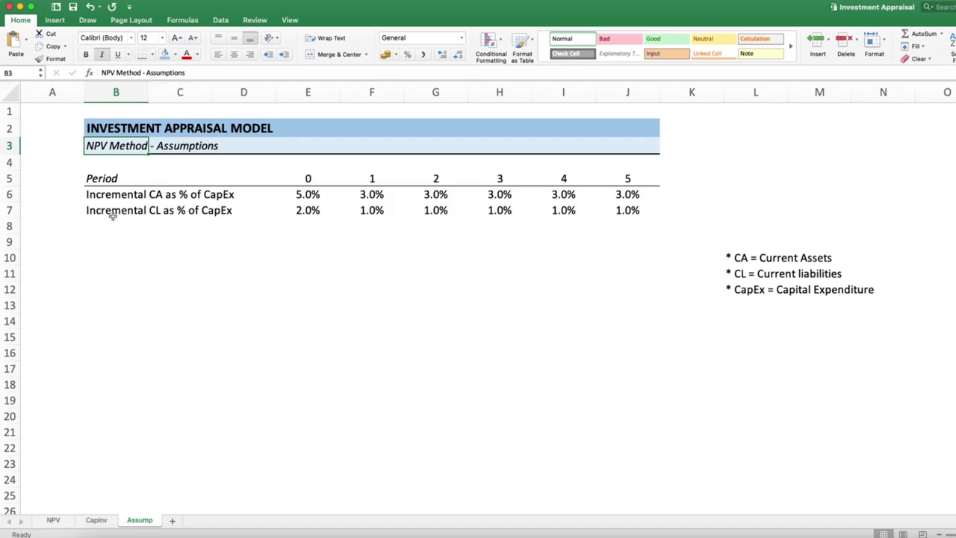
{"action": "left_click", "coordinate": [108, 183]}
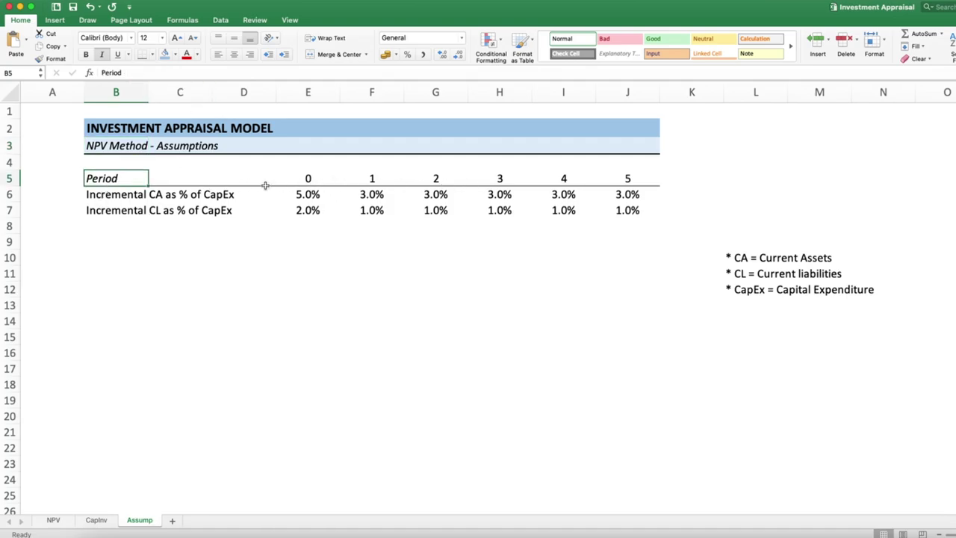
{"action": "left_click_drag", "start_coordinate": [137, 180], "coordinate": [619, 184]}
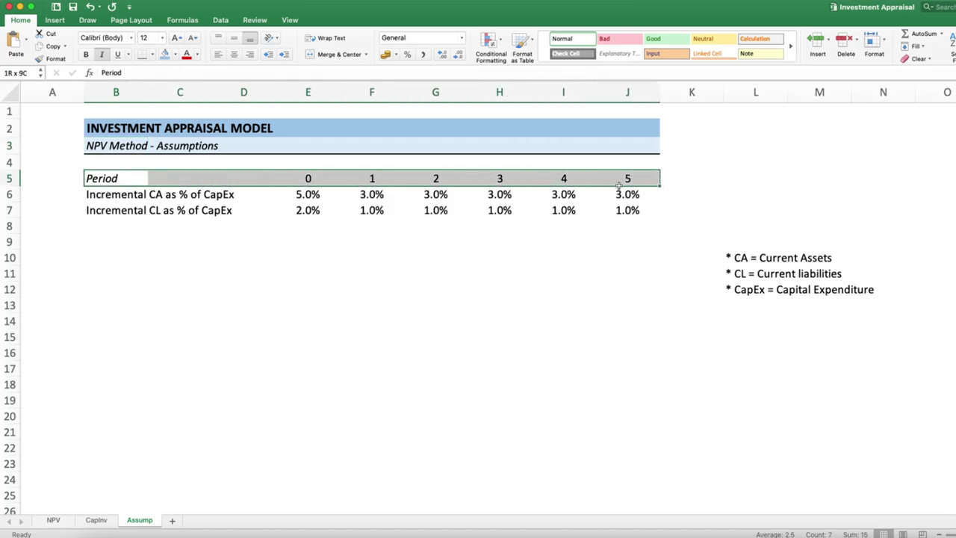
{"action": "left_click", "coordinate": [126, 194]}
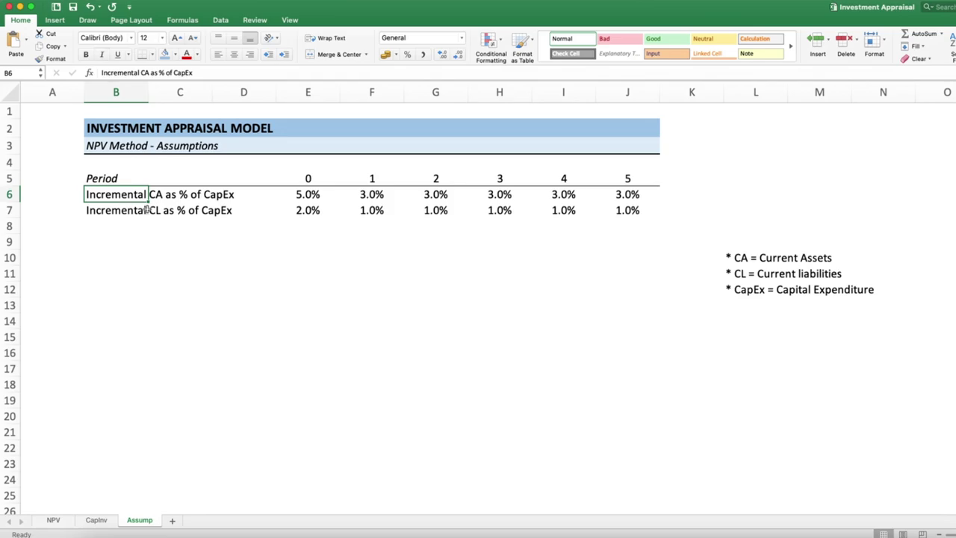
{"action": "key", "text": "Right"}
{"action": "left_click", "coordinate": [120, 210]}
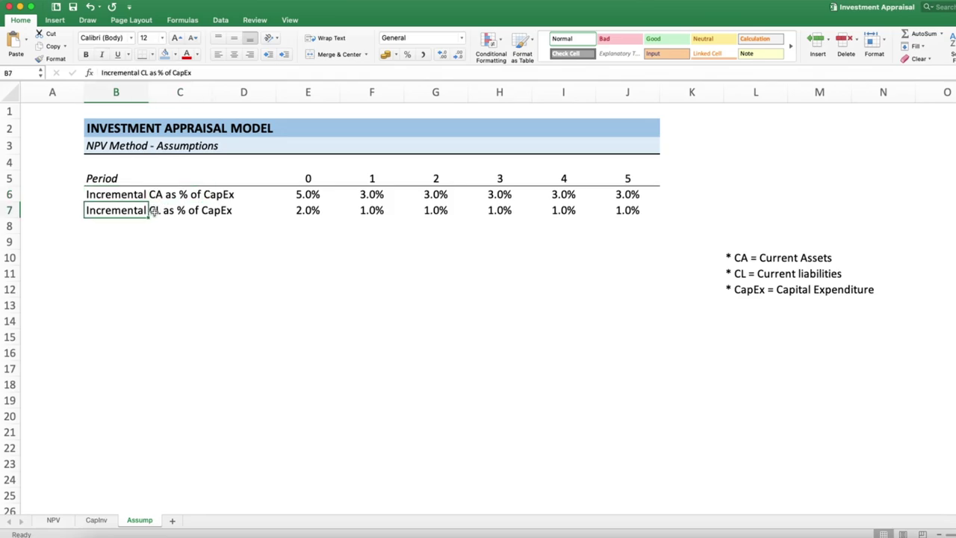
{"action": "left_click", "coordinate": [155, 211]}
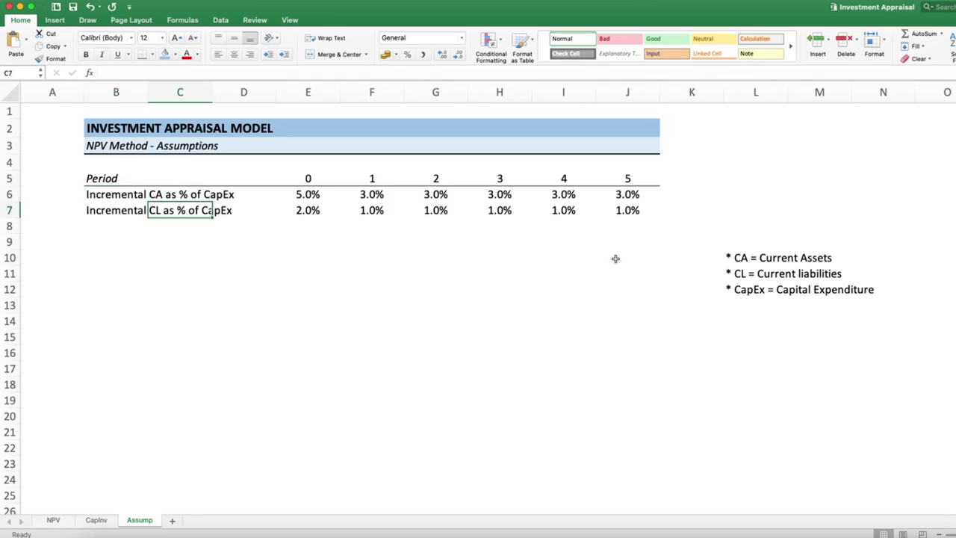
{"action": "left_click_drag", "start_coordinate": [744, 258], "coordinate": [810, 274]}
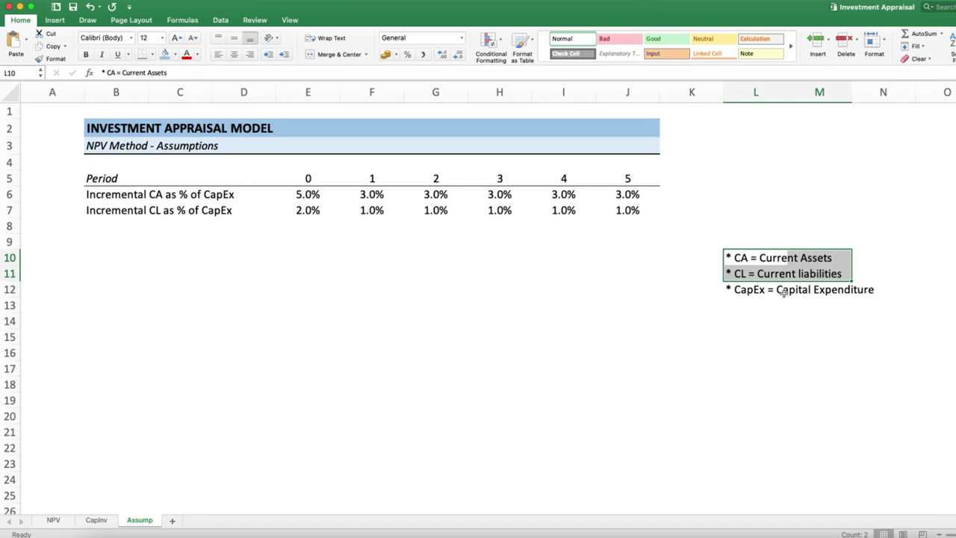
{"action": "left_click", "coordinate": [743, 292]}
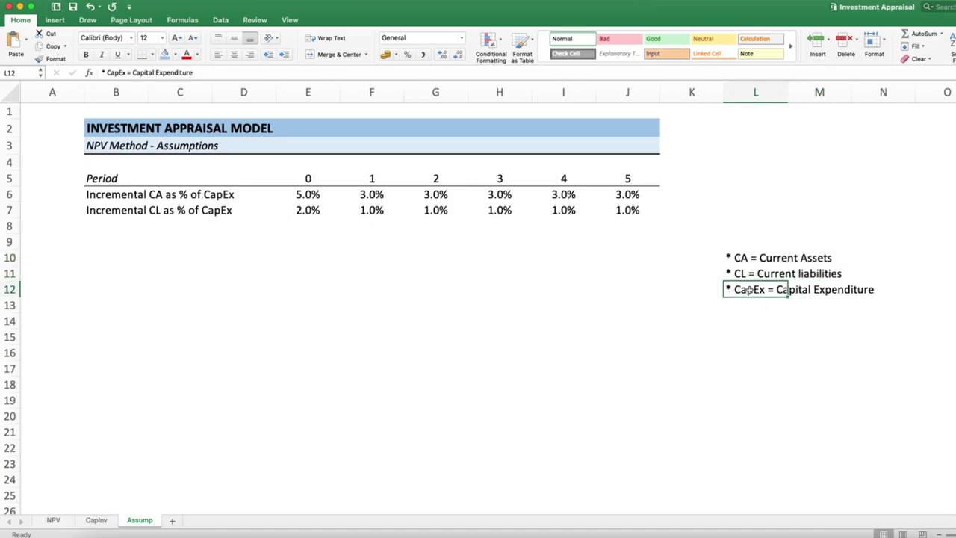
- Check the current asset and current liability percentages for periods 0 through 5
{"action": "left_click", "coordinate": [306, 197]}
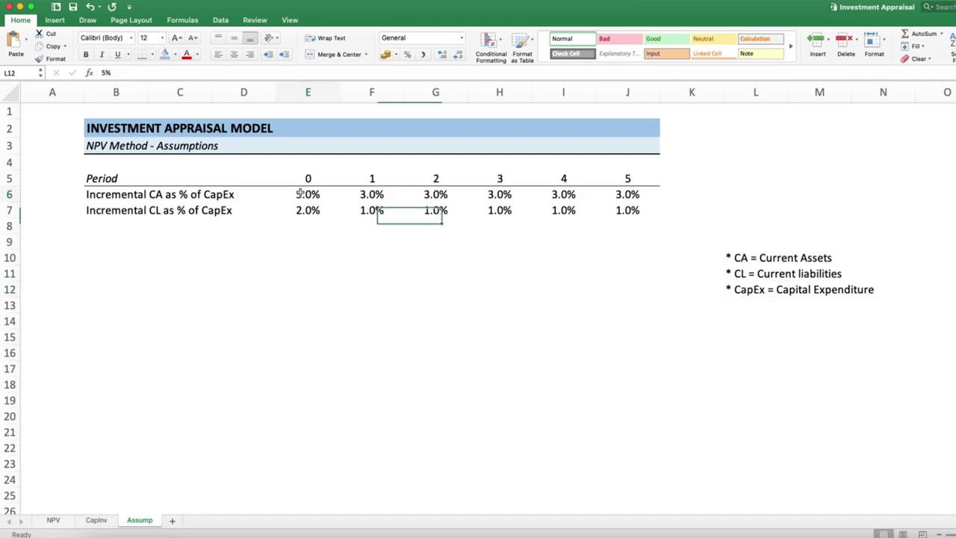
{"action": "left_click", "coordinate": [306, 211]}
{"action": "left_click", "coordinate": [314, 196]}
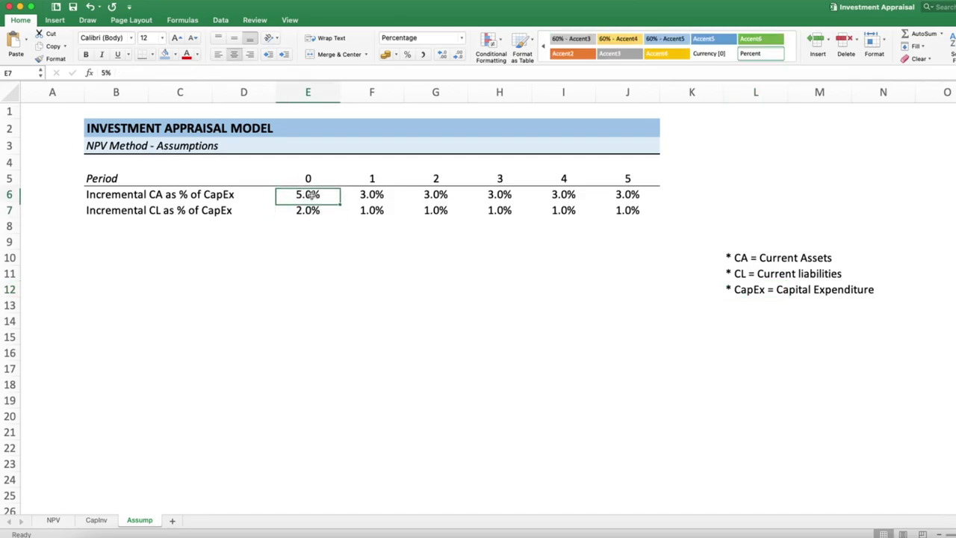
{"action": "left_click_drag", "start_coordinate": [366, 195], "coordinate": [631, 197]}
{"action": "left_click", "coordinate": [310, 212]}
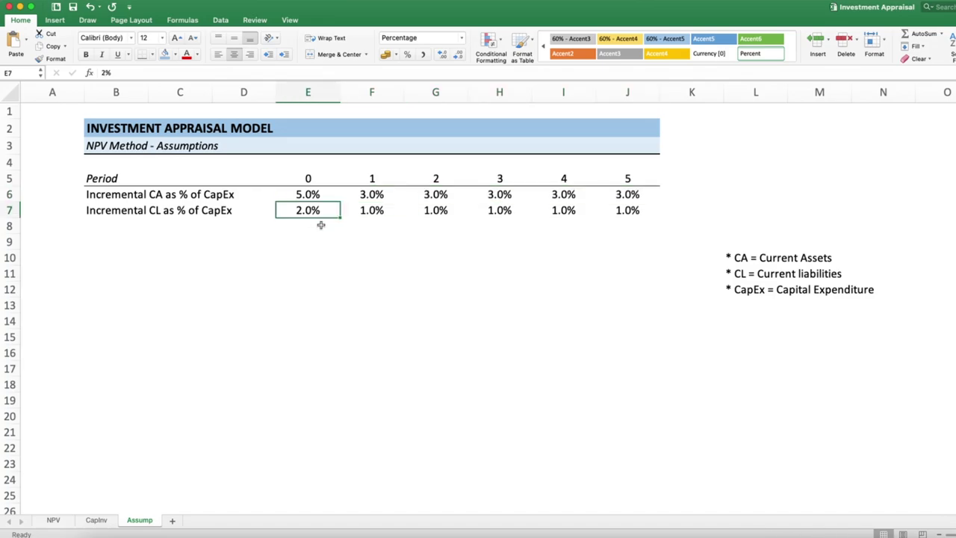
{"action": "left_click_drag", "start_coordinate": [362, 211], "coordinate": [627, 212]}
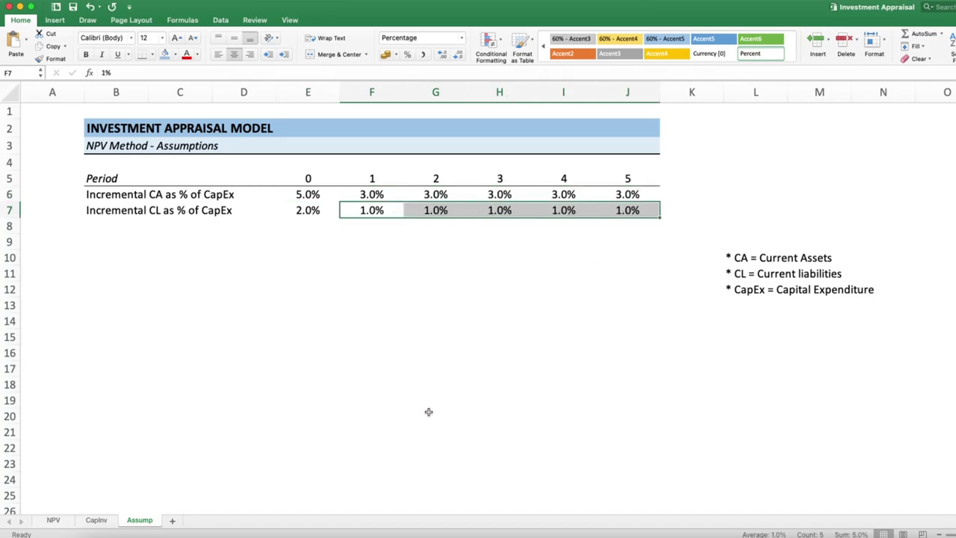
- Clear the percentage selection on Assump and return to the CapInv sheet
{"action": "left_click", "coordinate": [97, 519]}
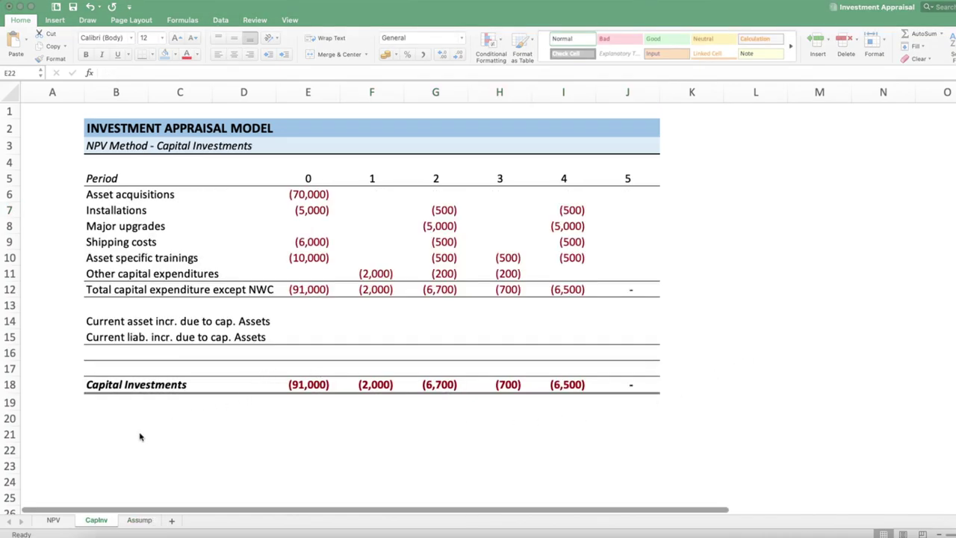
{"action": "left_click", "coordinate": [140, 520]}
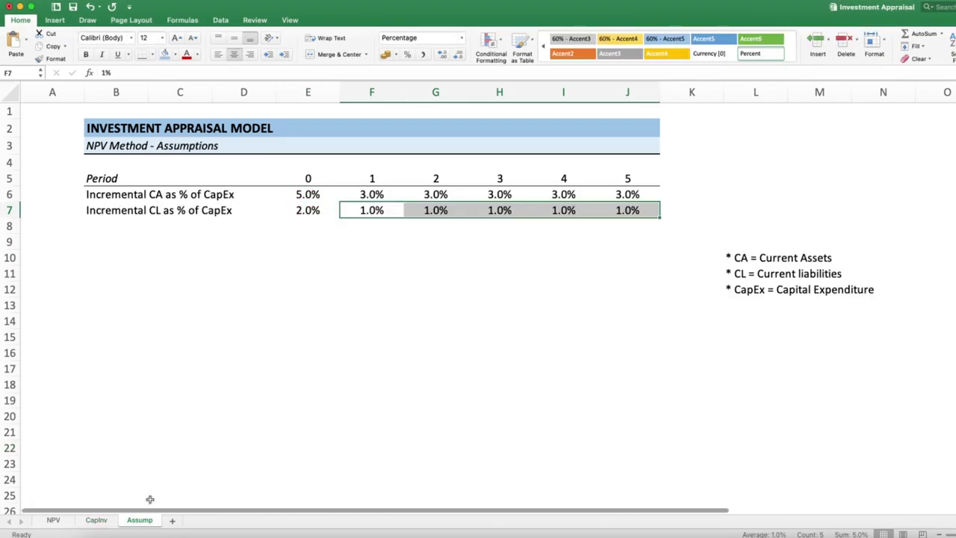
{"action": "left_click", "coordinate": [520, 308]}
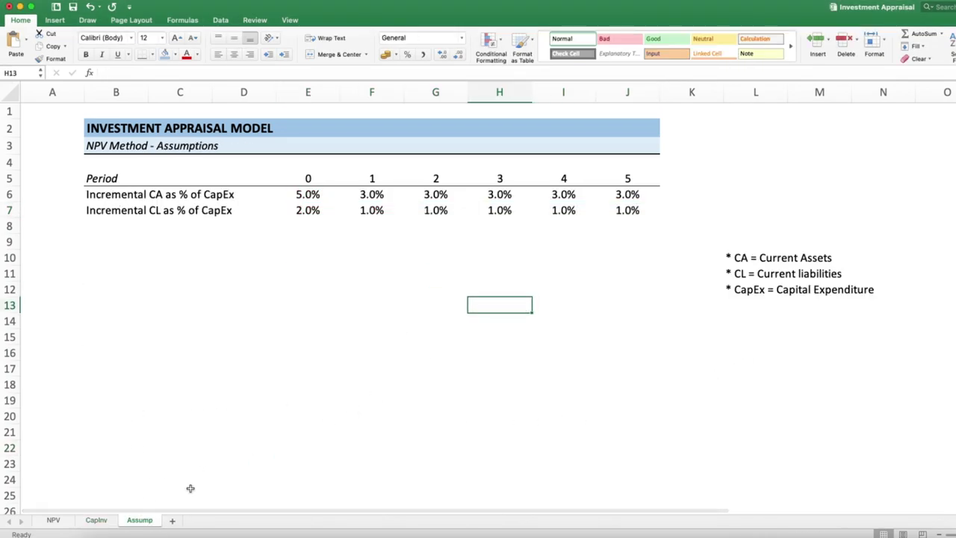
{"action": "left_click", "coordinate": [97, 521]}
- Enter =E$12*Assump!E6 in E14 for the period 0 current asset increase
{"action": "left_click", "coordinate": [317, 320]}
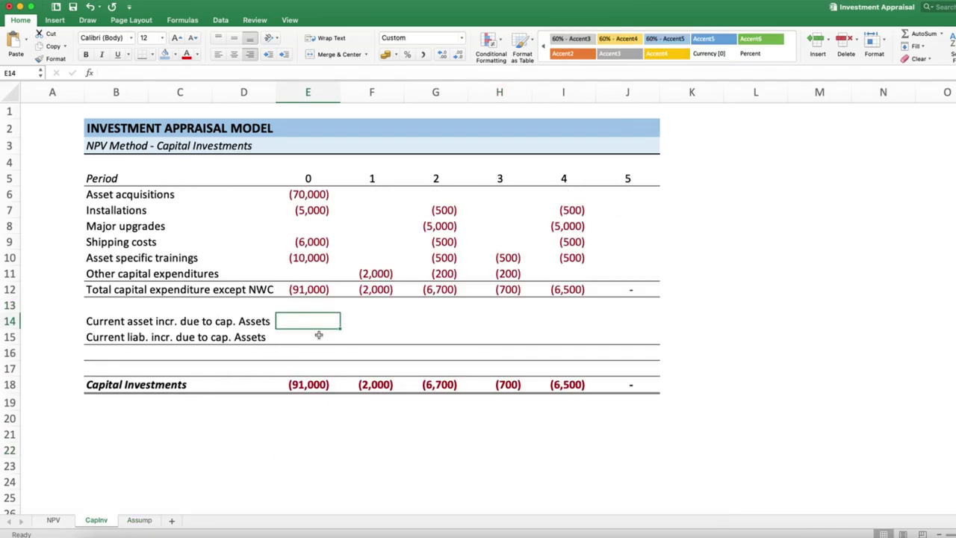
{"action": "left_click", "coordinate": [93, 323]}
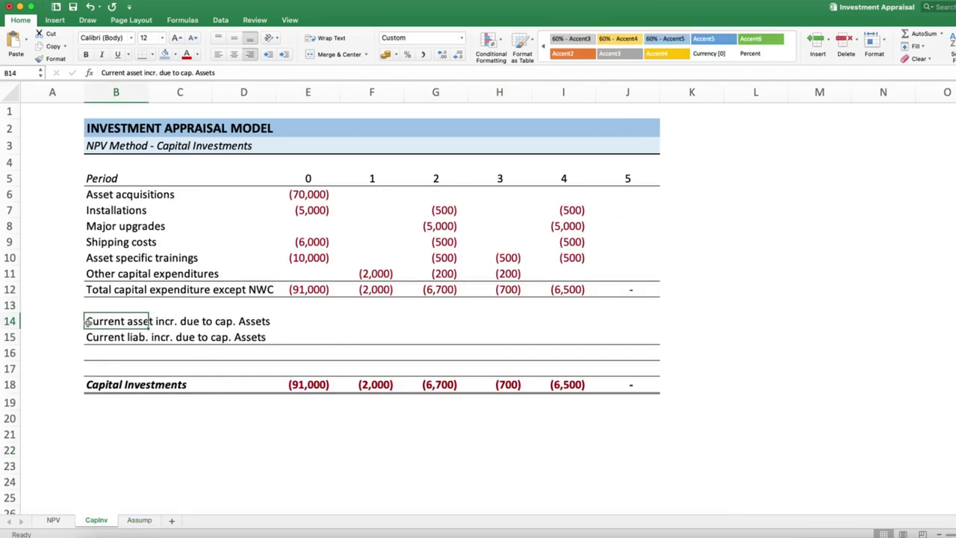
{"action": "left_click", "coordinate": [307, 319]}
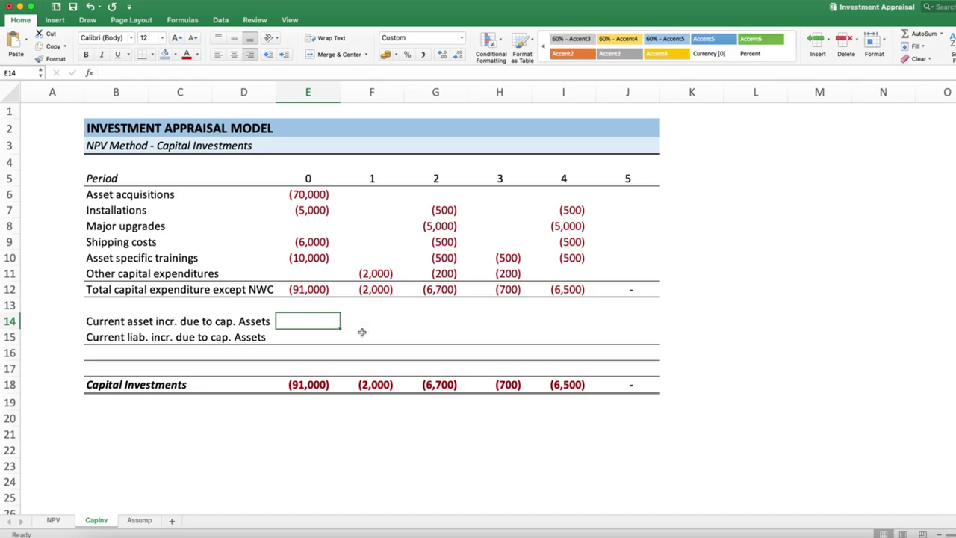
{"action": "type", "text": "="}
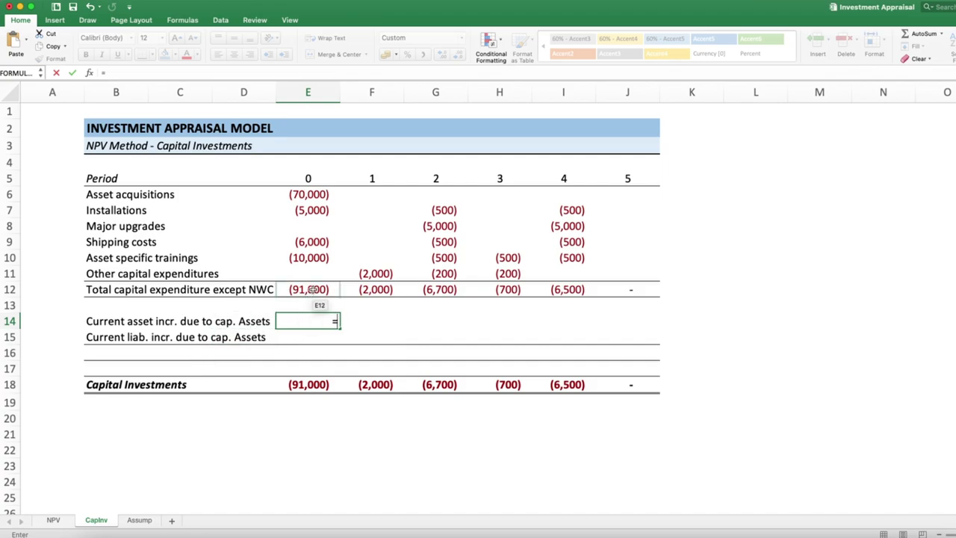
{"action": "left_click", "coordinate": [314, 289]}
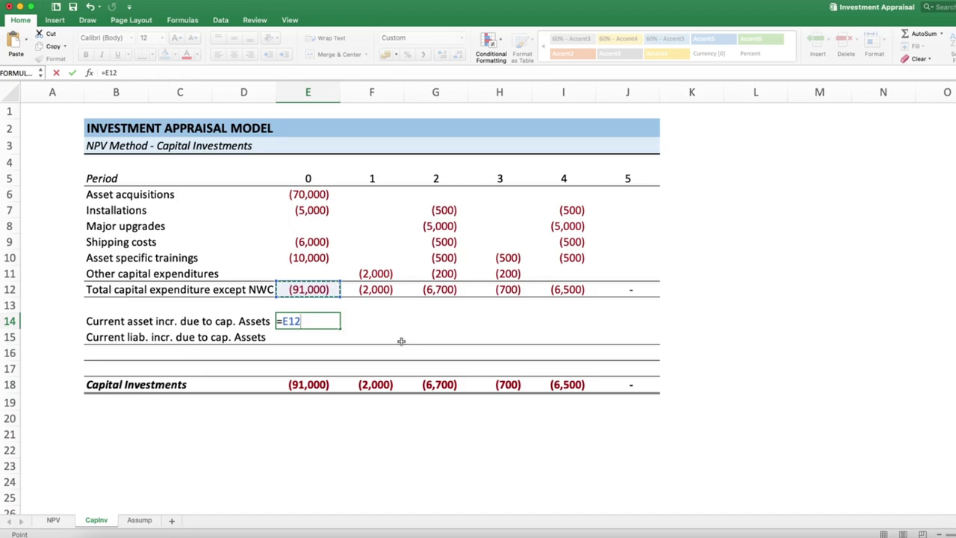
{"action": "left_click", "coordinate": [291, 321]}
{"action": "type", "text": "$12*"}
{"action": "left_click", "coordinate": [137, 520]}
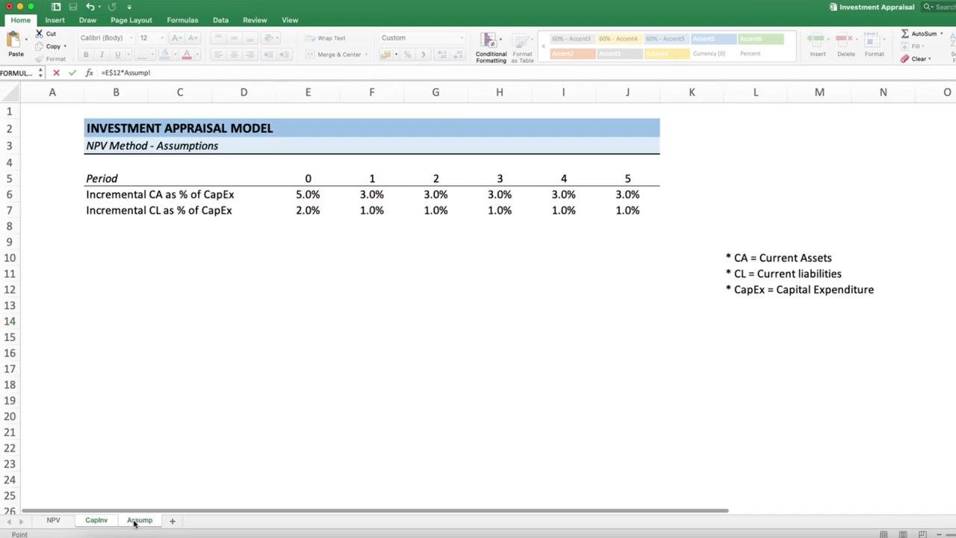
{"action": "left_click", "coordinate": [310, 195]}
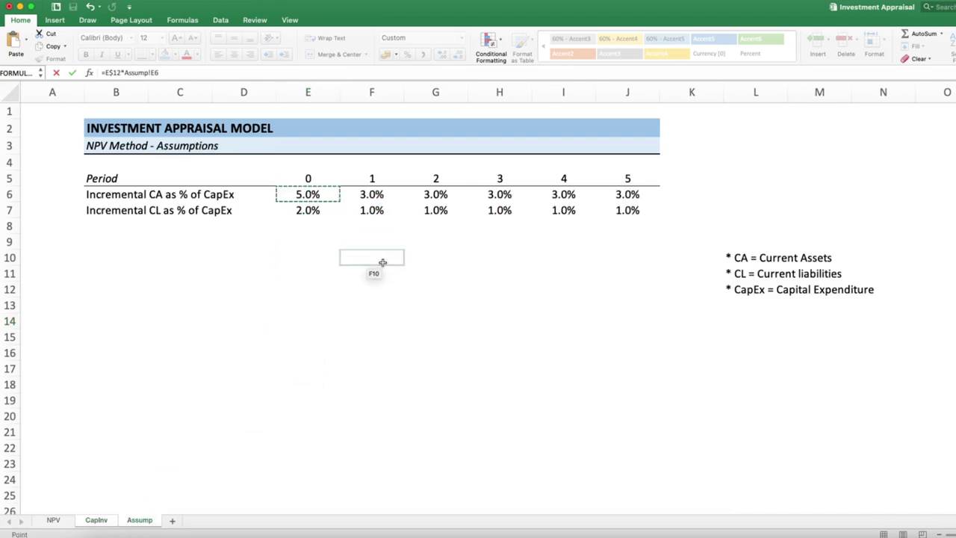
{"action": "key", "text": "Return"}
- Fill the E14 formula across to J14, verify the copies, and select E14:J14
{"action": "left_click", "coordinate": [324, 320]}
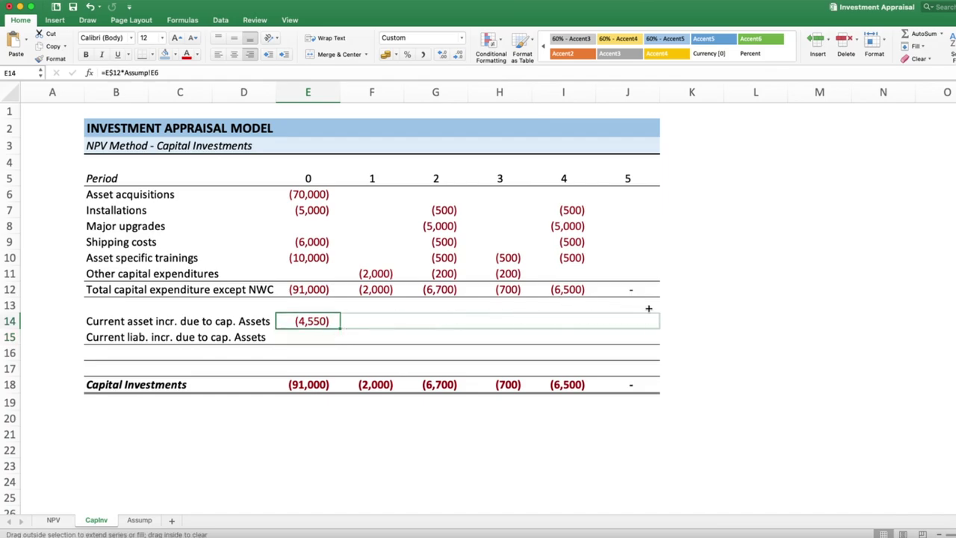
{"action": "left_click_drag", "start_coordinate": [340, 327], "coordinate": [616, 308]}
{"action": "left_click", "coordinate": [370, 322]}
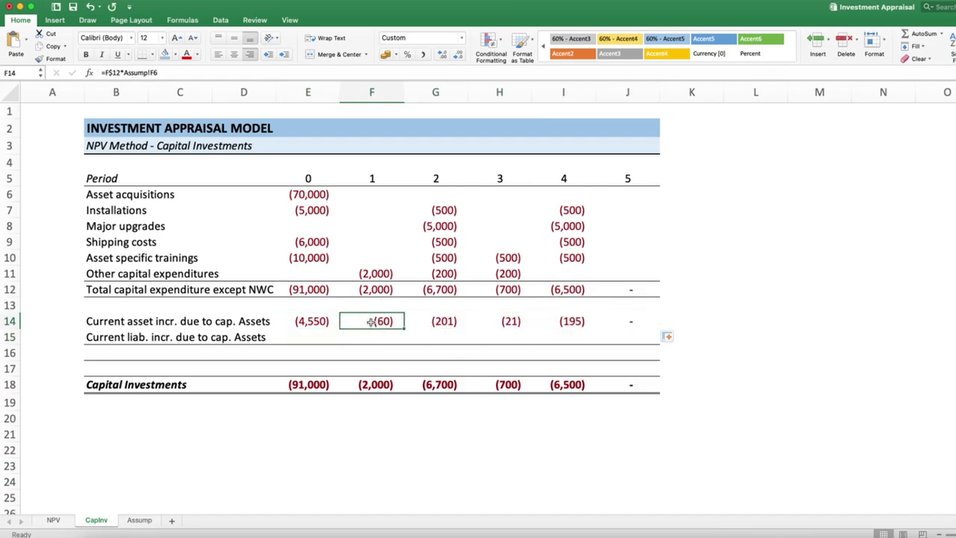
{"action": "left_click", "coordinate": [426, 323]}
{"action": "key", "text": "Right"}
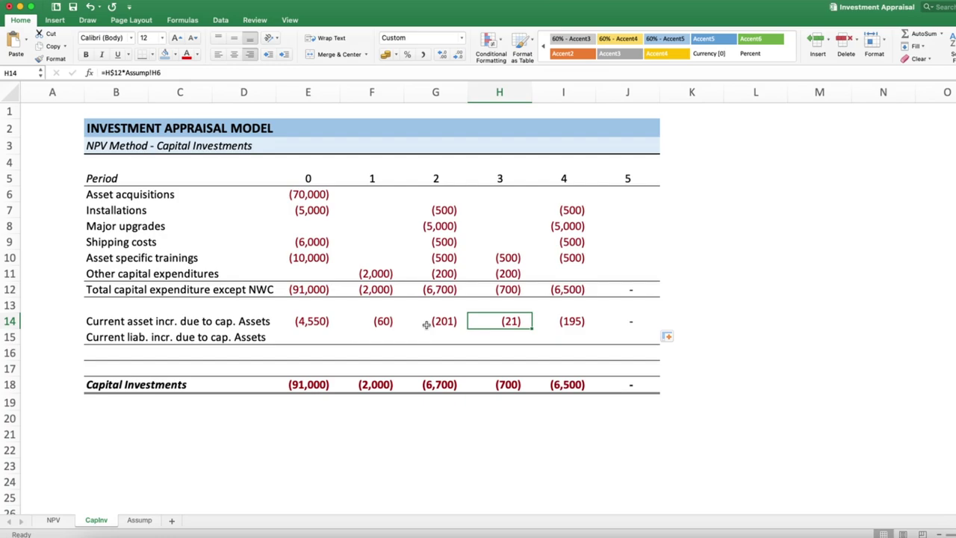
{"action": "key", "text": "Right"}
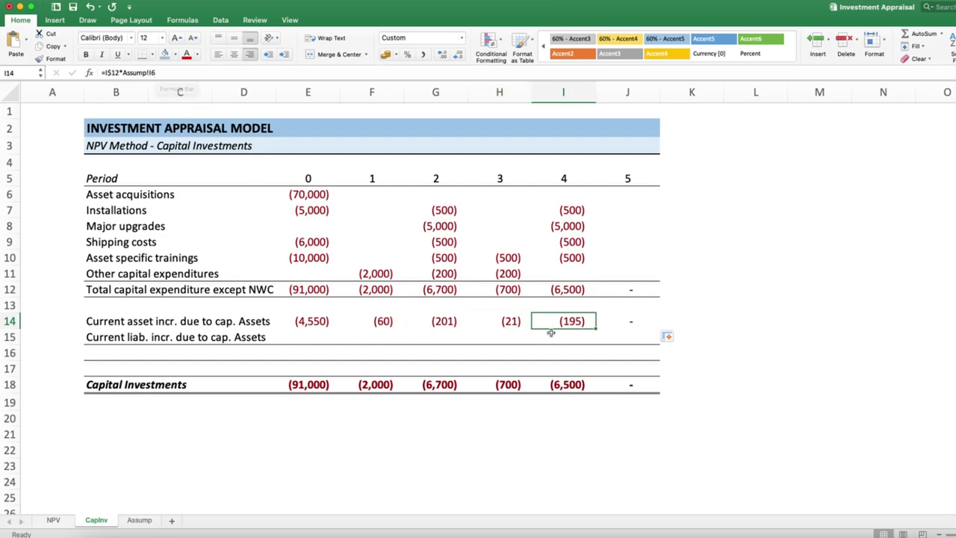
{"action": "left_click", "coordinate": [312, 321]}
{"action": "mouse_move", "coordinate": [312, 321]}
{"action": "left_mouse_down"}
{"action": "mouse_move", "coordinate": [627, 321]}
{"action": "mouse_move", "coordinate": [661, 337]}
{"action": "left_mouse_up"}
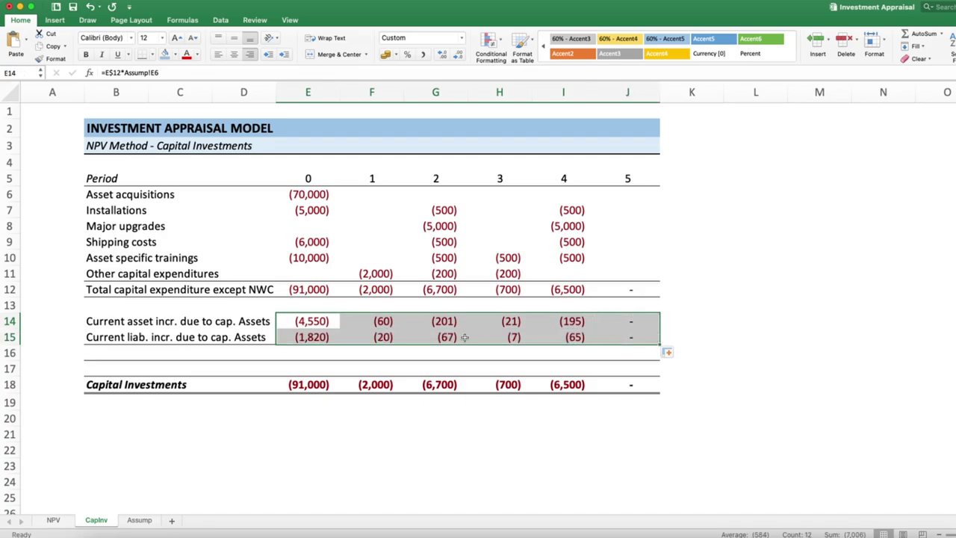
- Fill the row 14 formulas down into row 15 and compare asset and liability formulas
{"action": "left_click", "coordinate": [358, 326]}
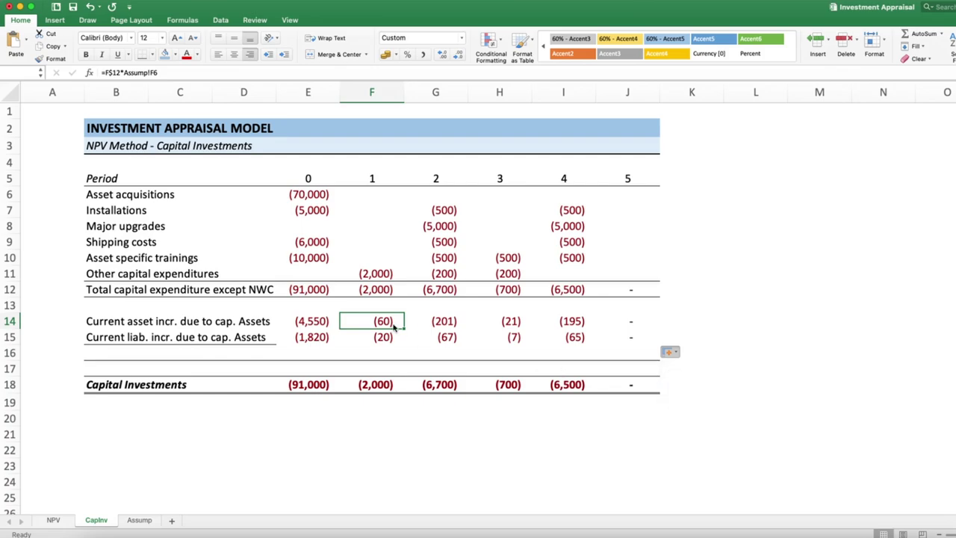
{"action": "left_click", "coordinate": [309, 321]}
{"action": "left_click", "coordinate": [316, 337]}
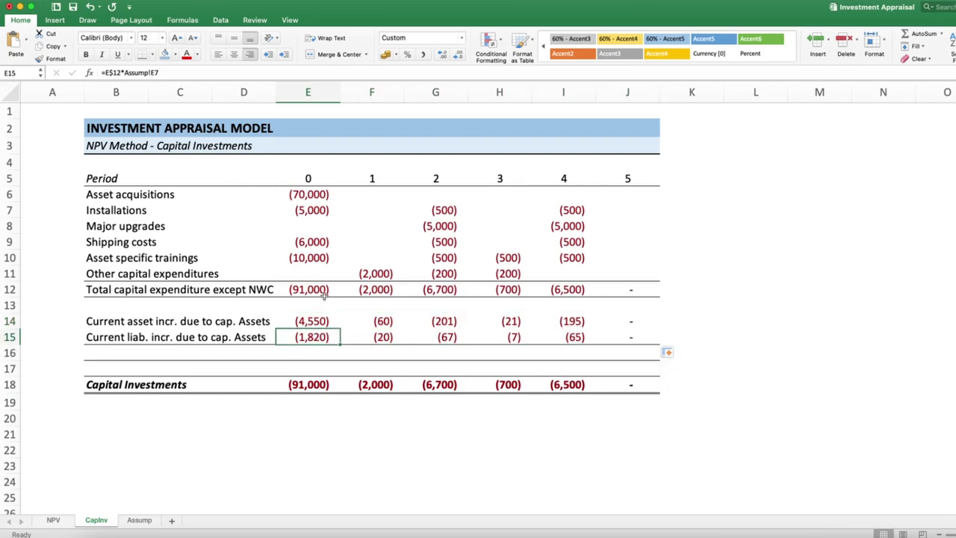
{"action": "key", "text": "Up"}
{"action": "key", "text": "Down"}
{"action": "key", "text": "Up"}
{"action": "key", "text": "Down"}
{"action": "key", "text": "Right"}
{"action": "key", "text": "Up"}
{"action": "key", "text": "Down"}
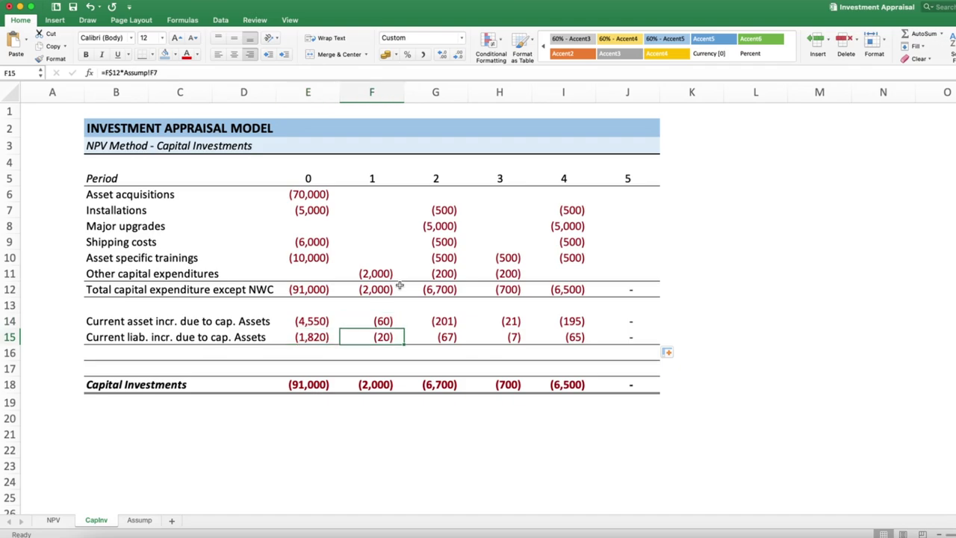
- Insert a blank row at row 16 below the current liability increases
{"action": "left_click", "coordinate": [99, 367]}
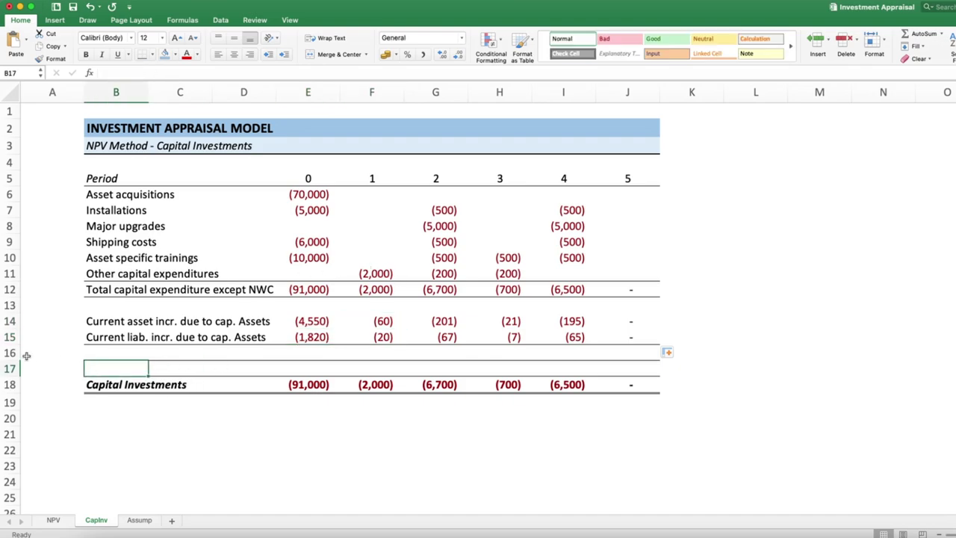
{"action": "left_click", "coordinate": [12, 353]}
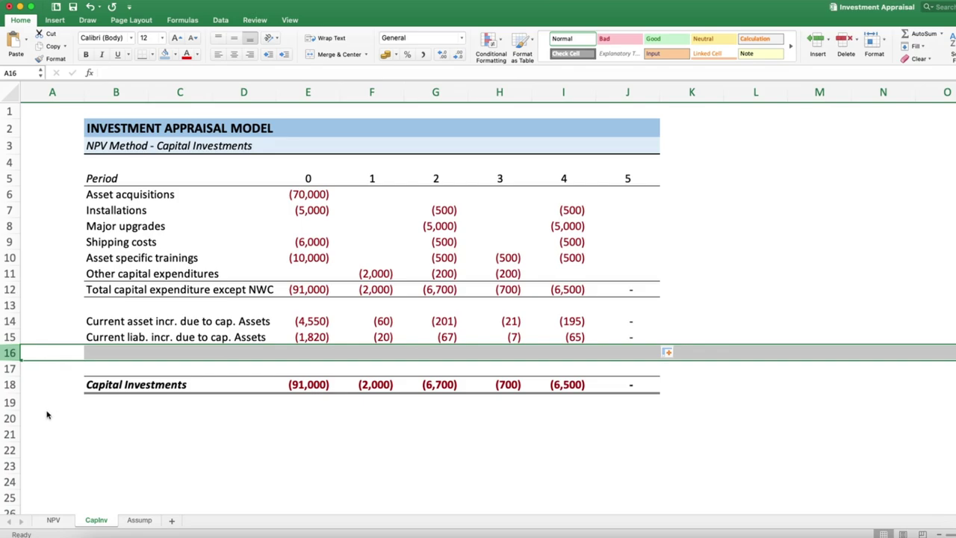
{"action": "key", "text": "ctrl+shift+equal"}
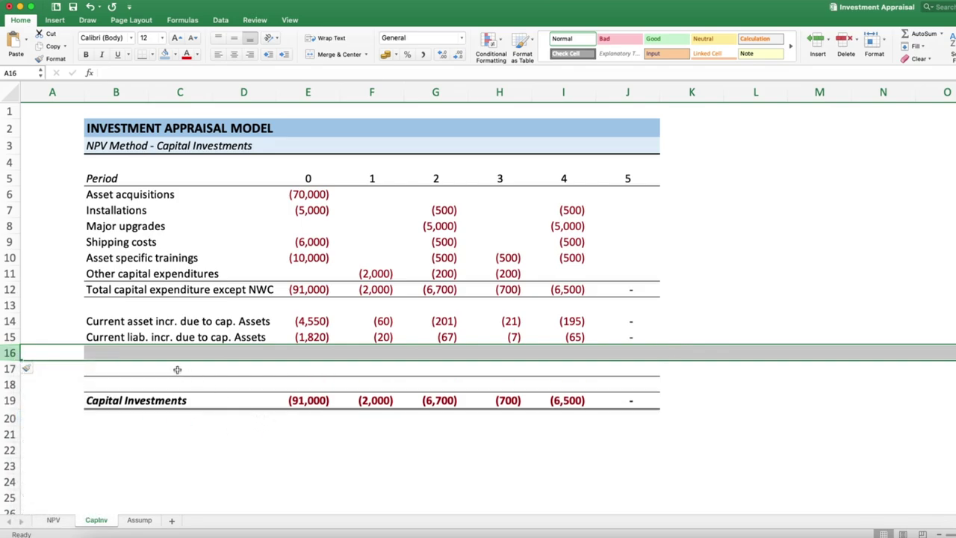
{"action": "left_click", "coordinate": [116, 353]}
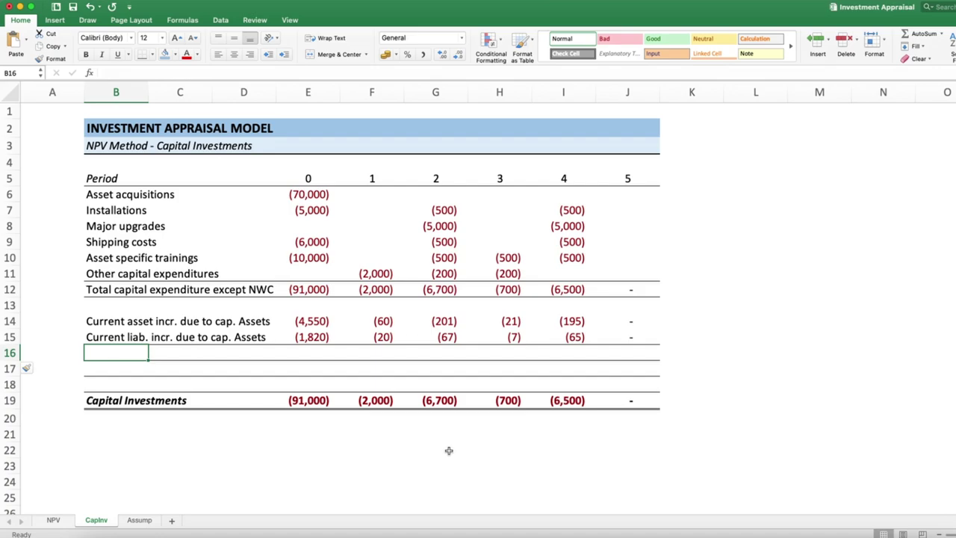
- Label row 16 'Increase of NWC due to CapEx' and enter =E14-E15 in E16
{"action": "type", "text": "Increase "}
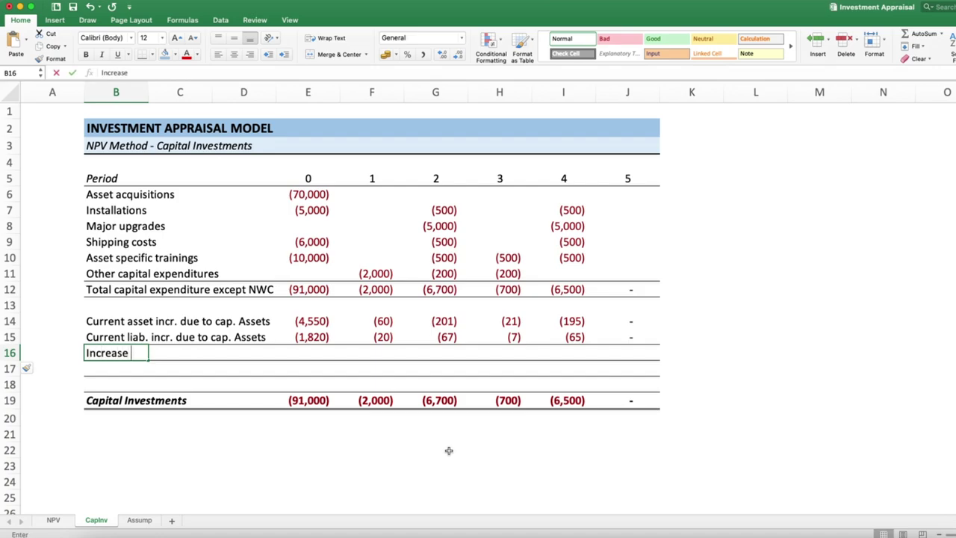
{"action": "type", "text": "of NWC"}
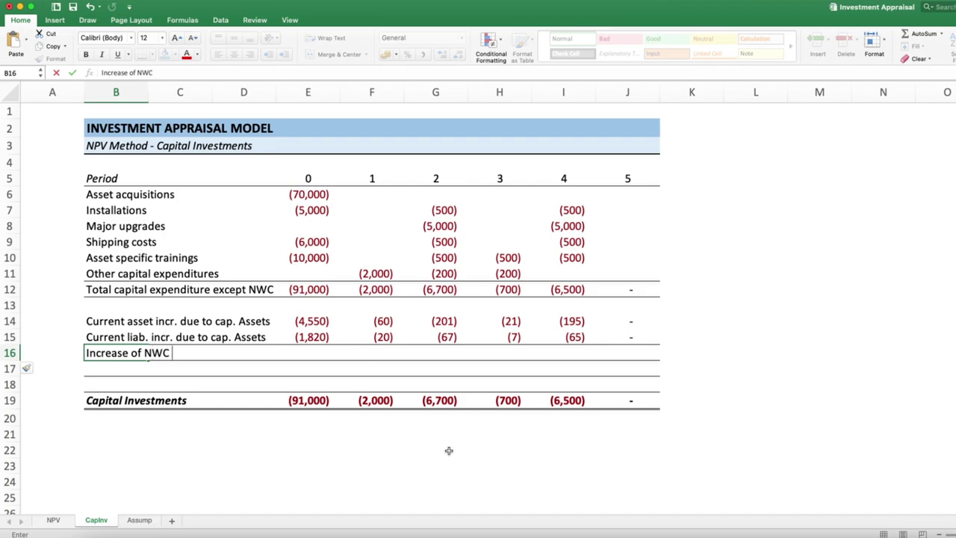
{"action": "type", "text": " due to CapEx"}
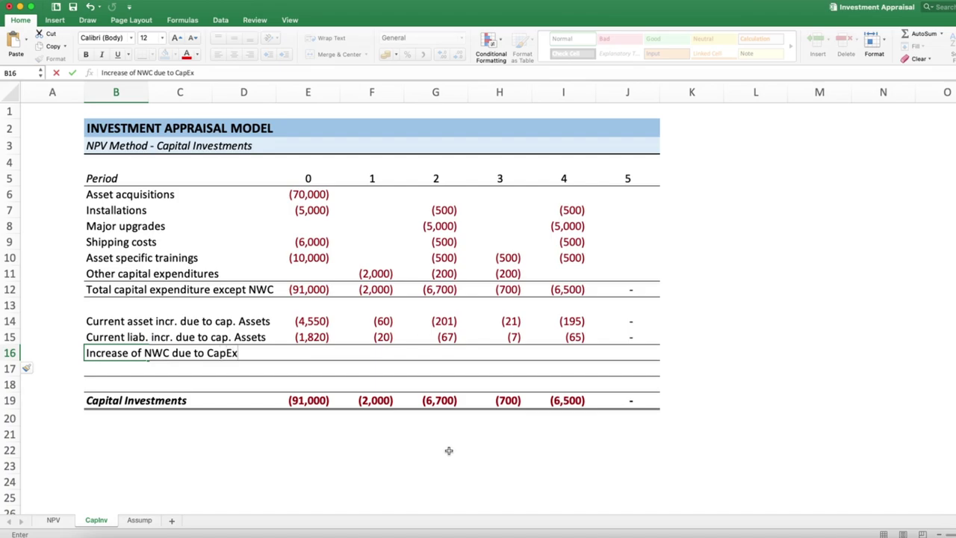
{"action": "key", "text": "Tab"}
{"action": "key", "text": "Right"}
{"action": "key", "text": "Right"}
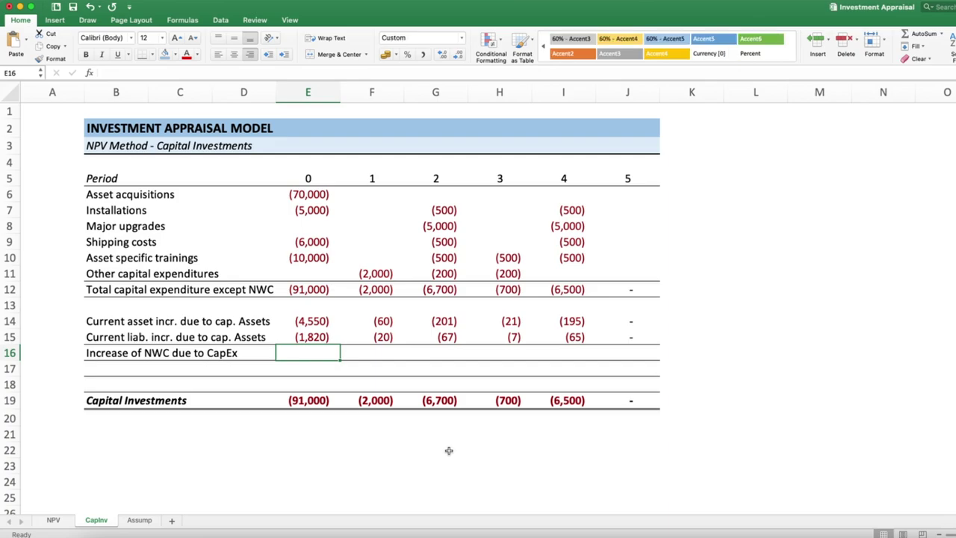
{"action": "type", "text": "="}
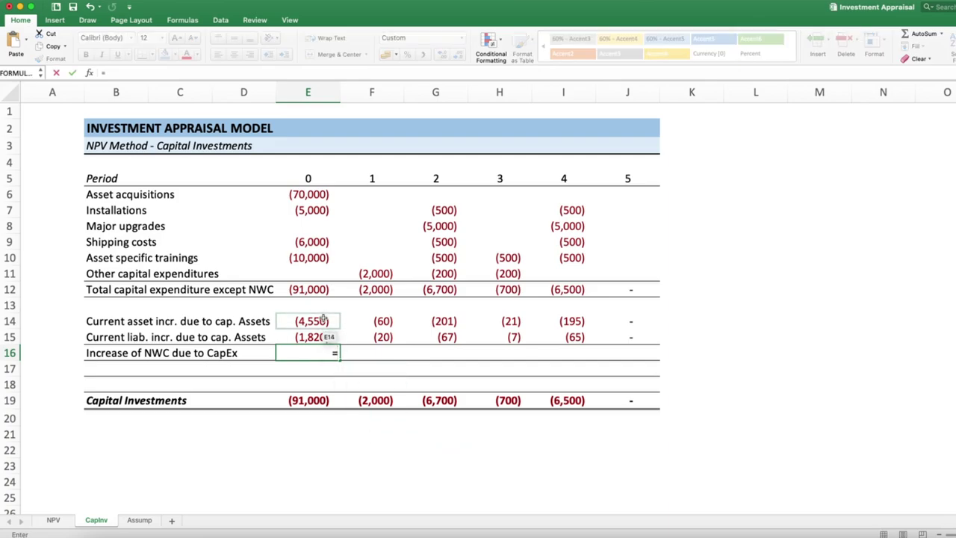
{"action": "left_click", "coordinate": [322, 319]}
{"action": "type", "text": "-"}
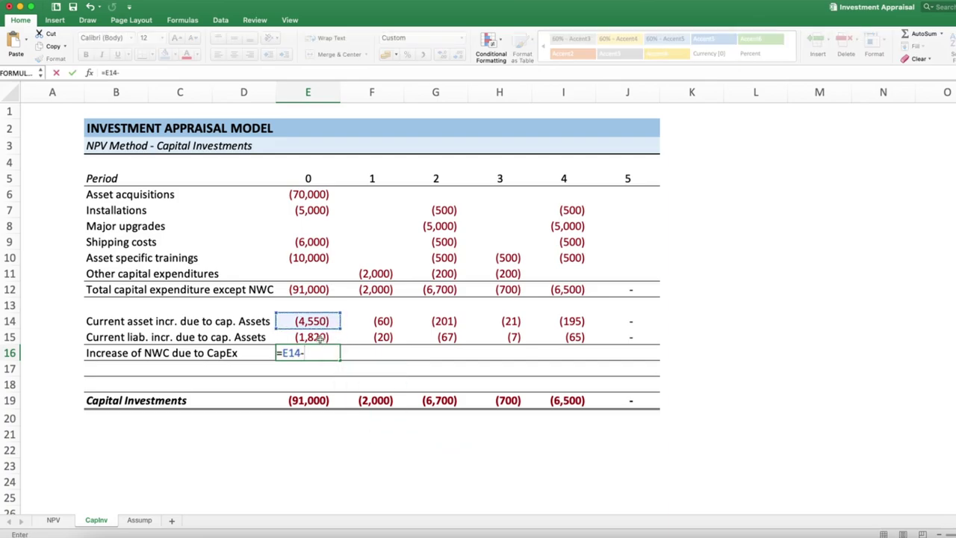
{"action": "left_click", "coordinate": [319, 337]}
{"action": "key", "text": "Return"}
- Fill the =E14-E15 formula across periods 1 to 5, through J16
{"action": "left_click", "coordinate": [321, 357]}
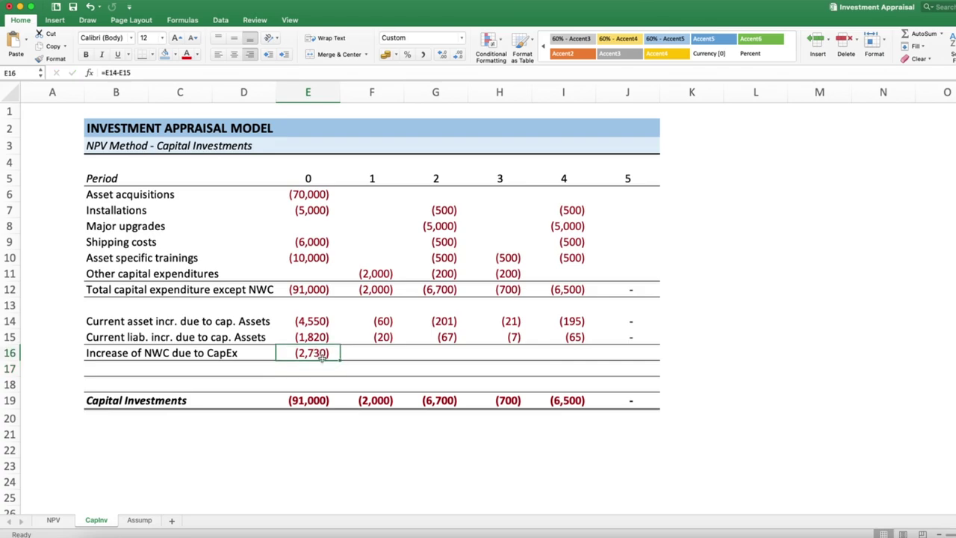
{"action": "left_click_drag", "start_coordinate": [338, 359], "coordinate": [649, 361]}
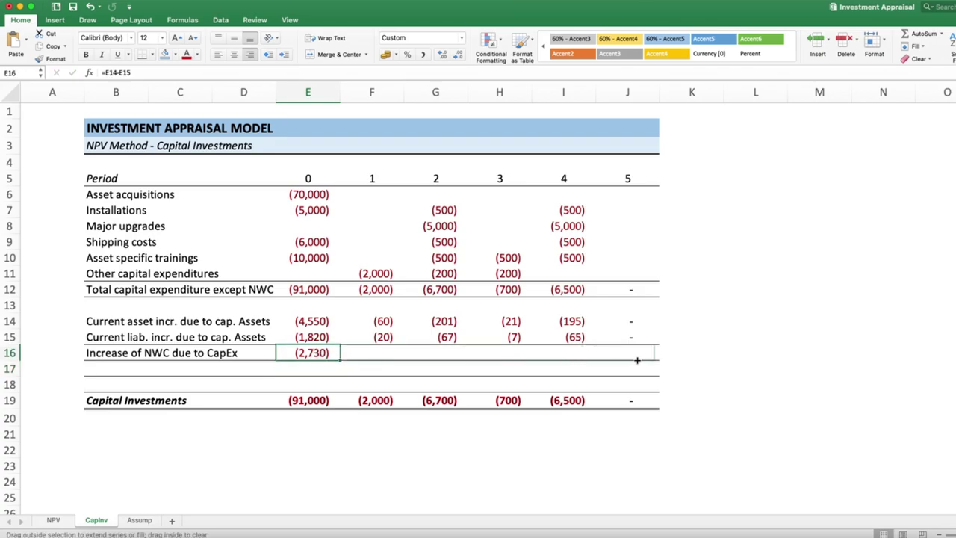
{"action": "left_click", "coordinate": [407, 369]}
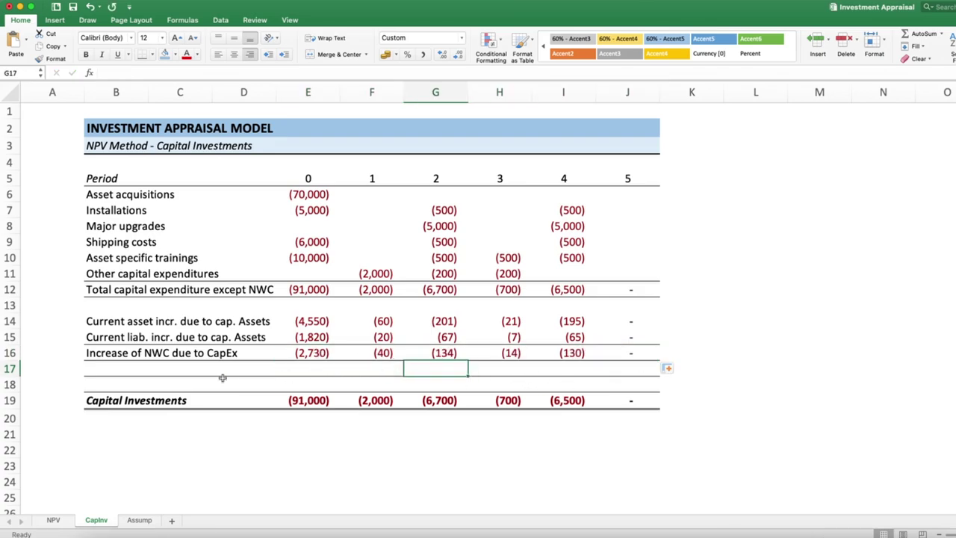
- Remove all borders from blank rows 17 and 18 (B17:J18)
{"action": "left_click_drag", "start_coordinate": [90, 371], "coordinate": [614, 369]}
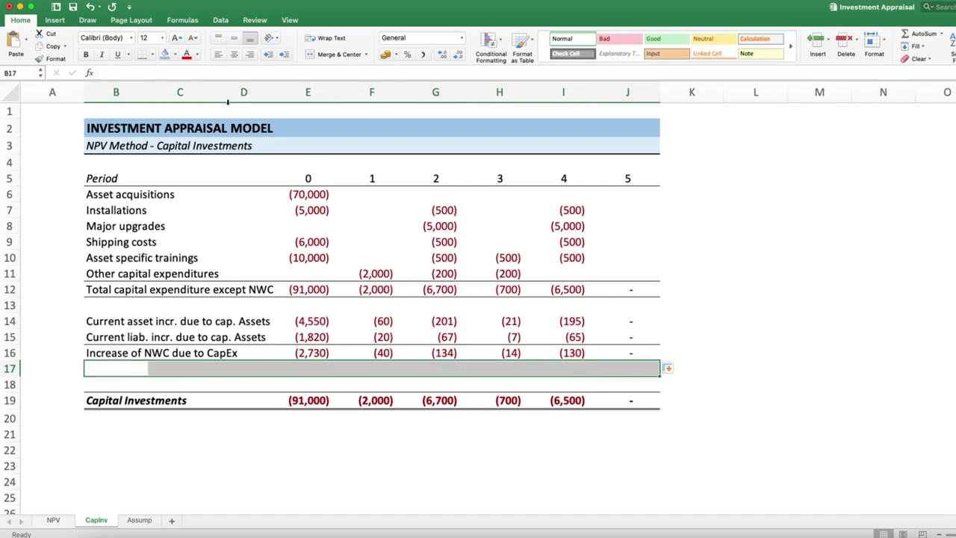
{"action": "left_click", "coordinate": [142, 56]}
{"action": "left_click", "coordinate": [262, 473]}
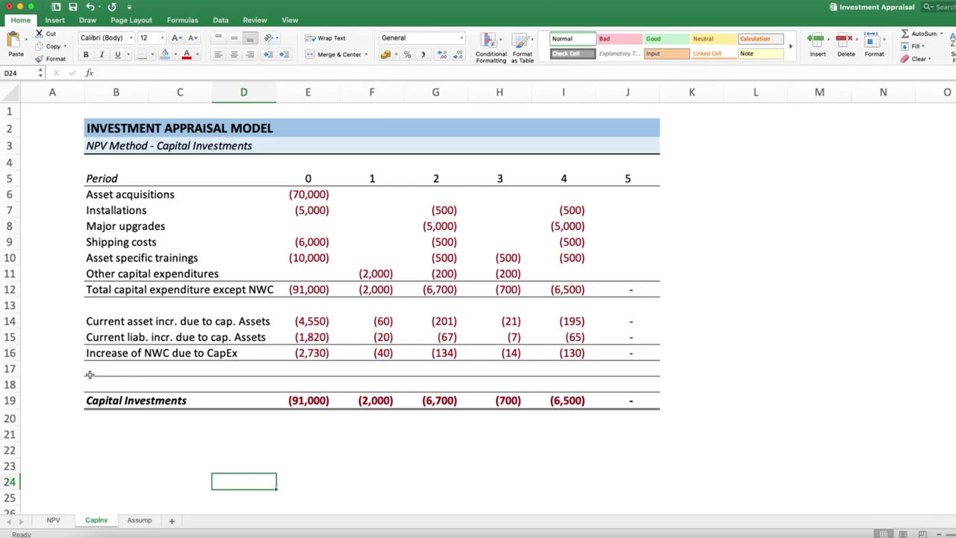
{"action": "left_click_drag", "start_coordinate": [87, 382], "coordinate": [601, 375]}
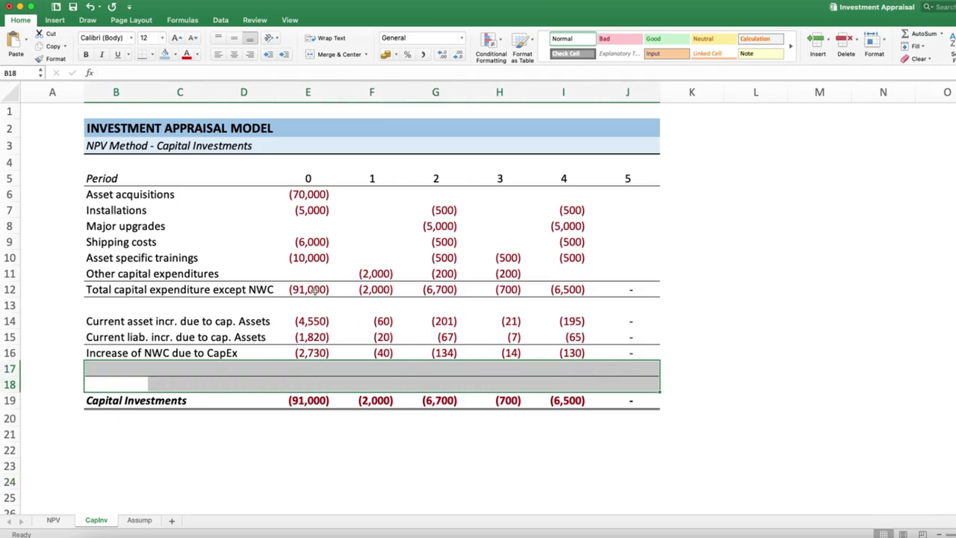
{"action": "left_click", "coordinate": [152, 55]}
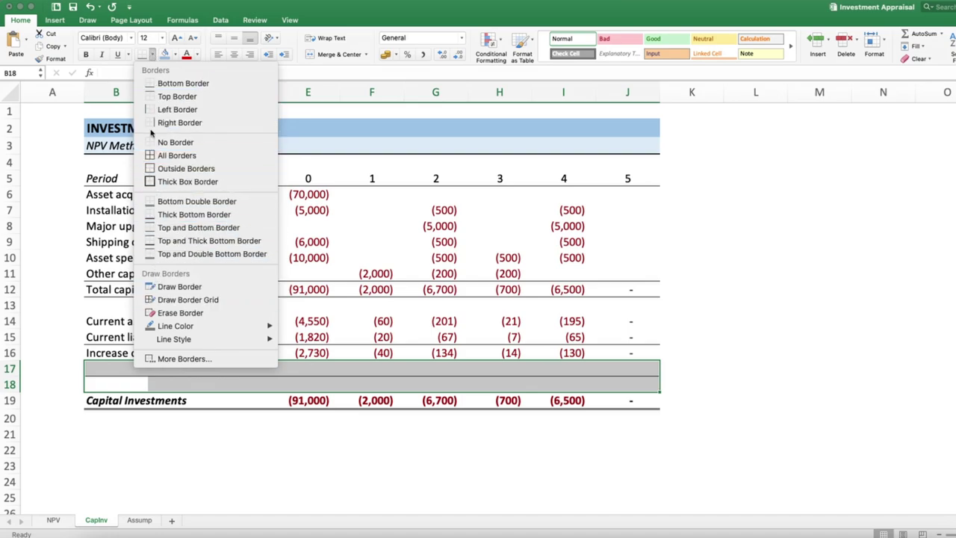
{"action": "left_click", "coordinate": [156, 142]}
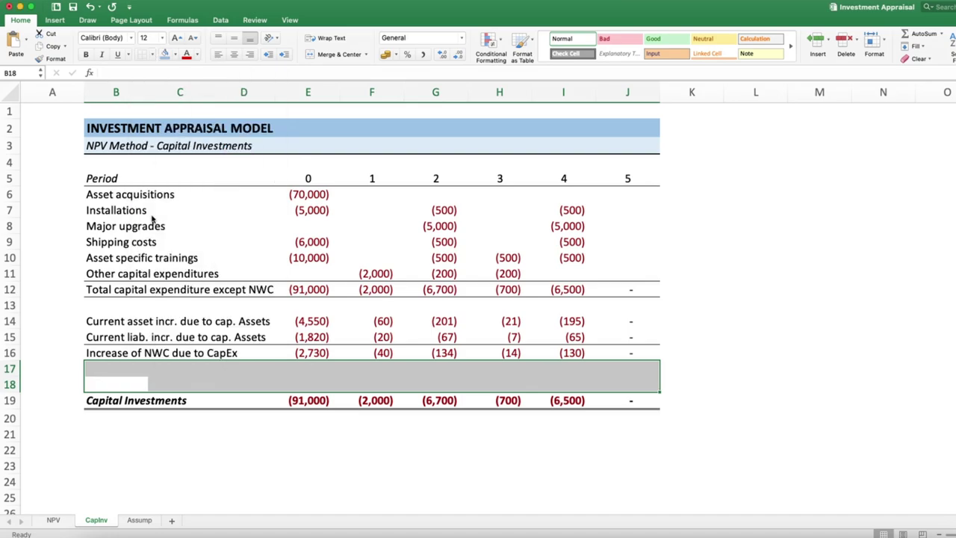
{"action": "left_click", "coordinate": [197, 448]}
- Add a bottom border under the Increase of NWC due to CapEx row
{"action": "left_click_drag", "start_coordinate": [108, 357], "coordinate": [627, 355]}
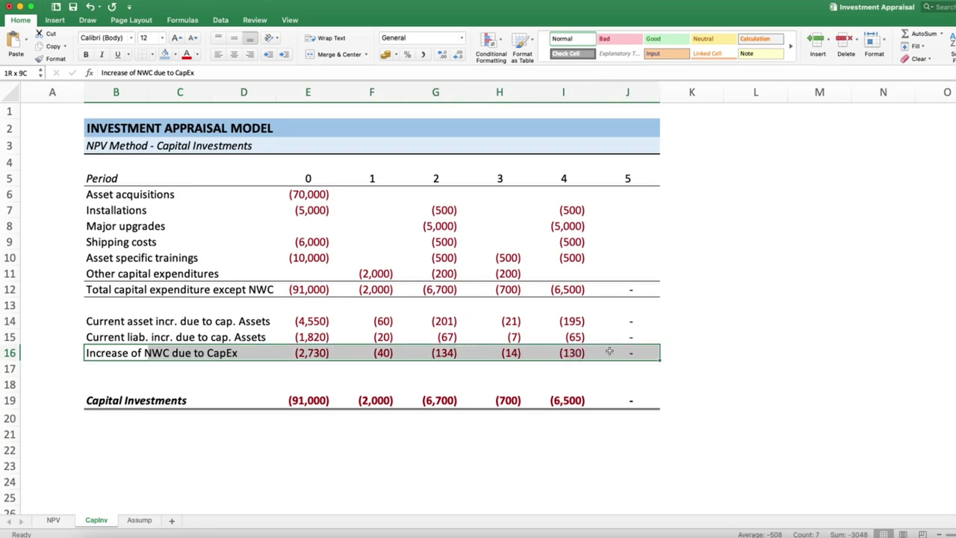
{"action": "left_click", "coordinate": [154, 55]}
{"action": "left_click", "coordinate": [157, 86]}
{"action": "left_click", "coordinate": [163, 468]}
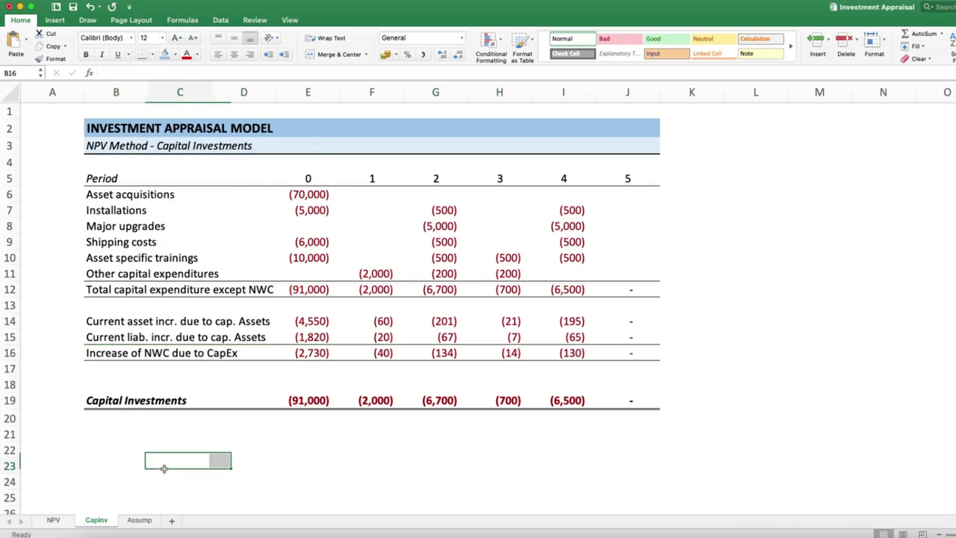
{"action": "left_click", "coordinate": [118, 387]}
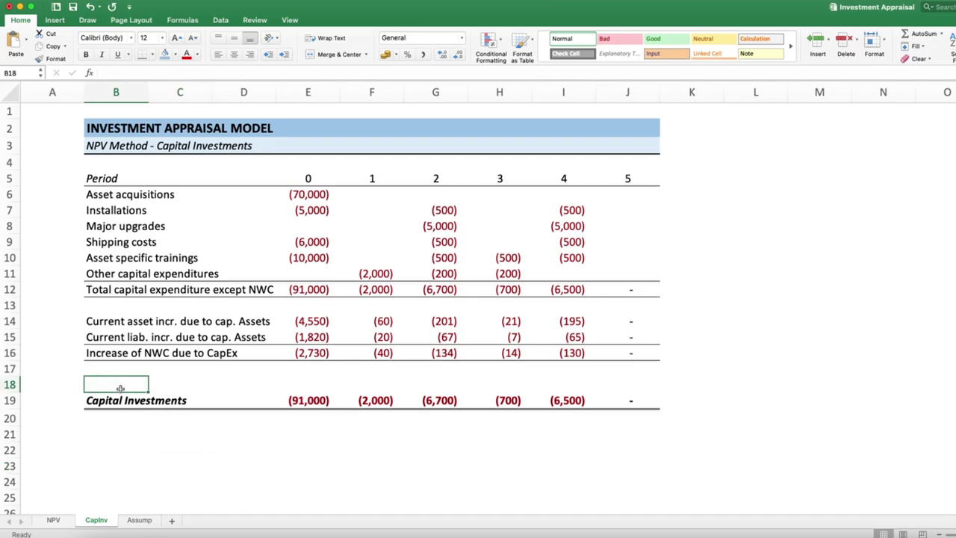
- Clear the old Capital Investments values E19:J19 and delete empty row 18
{"action": "left_click_drag", "start_coordinate": [302, 403], "coordinate": [614, 406]}
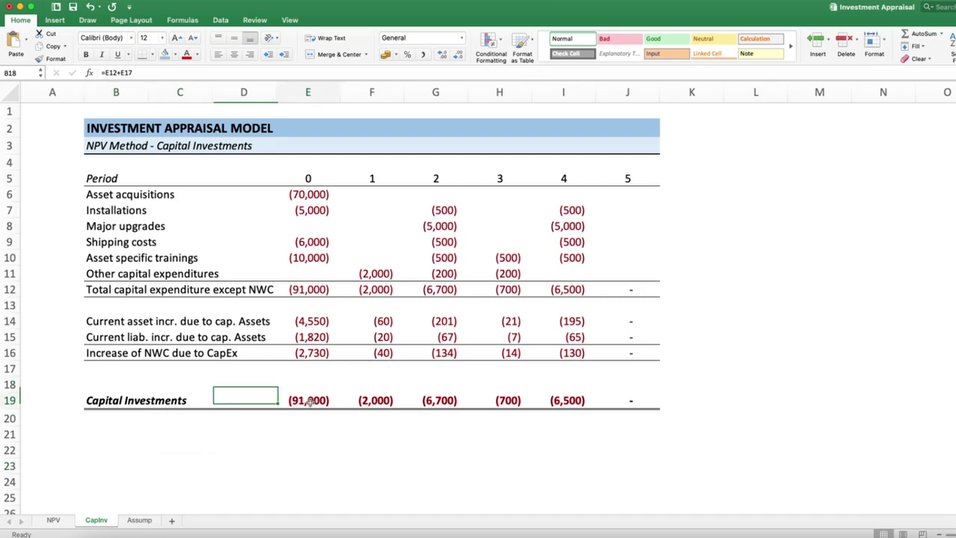
{"action": "key", "text": "Delete"}
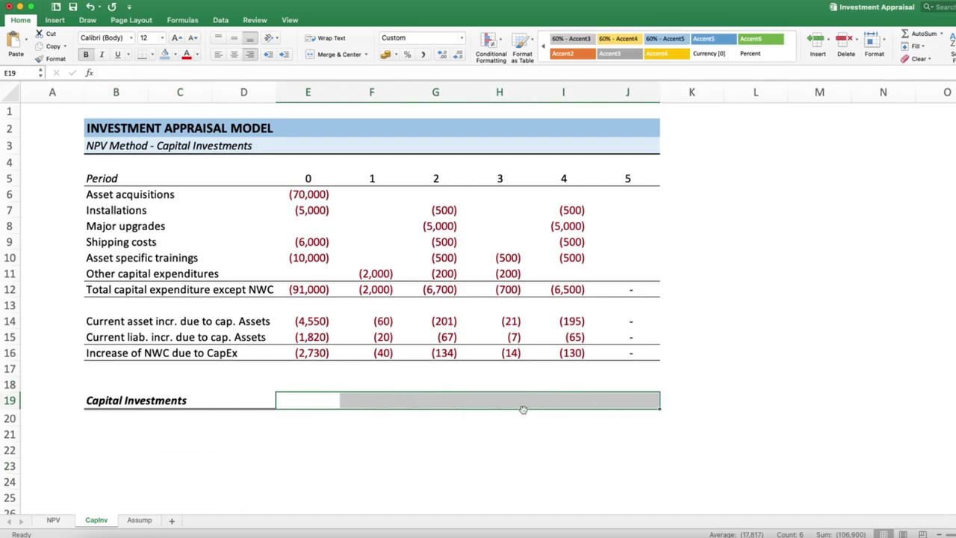
{"action": "left_click", "coordinate": [14, 384]}
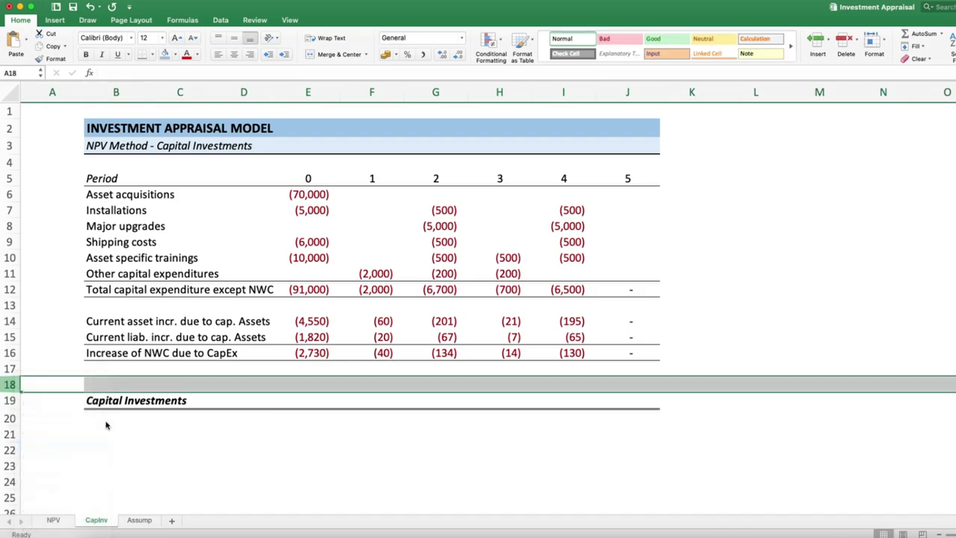
{"action": "key", "text": "ctrl+minus"}
{"action": "left_click", "coordinate": [367, 415]}
- Enter =E12+E16 in E18 and fill it across to J18
{"action": "left_click", "coordinate": [316, 385]}
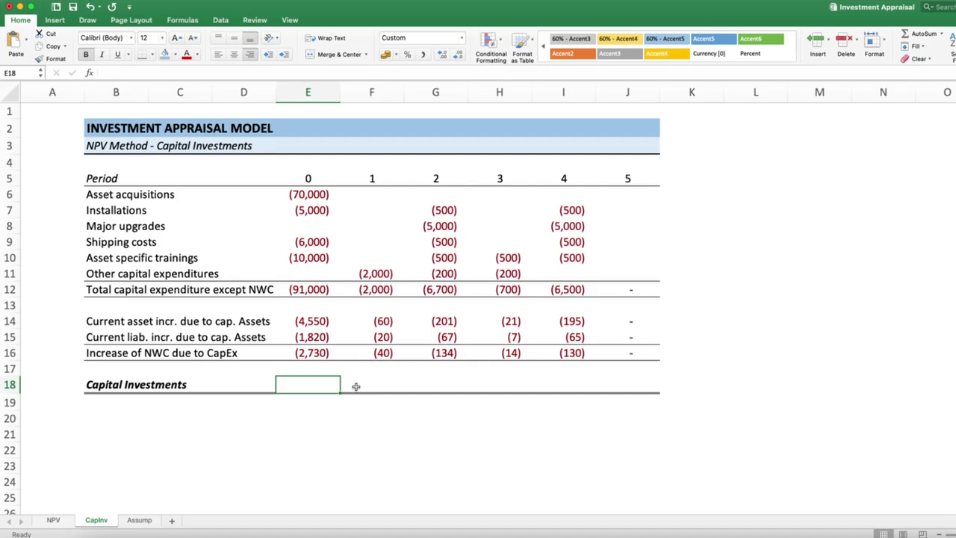
{"action": "type", "text": "="}
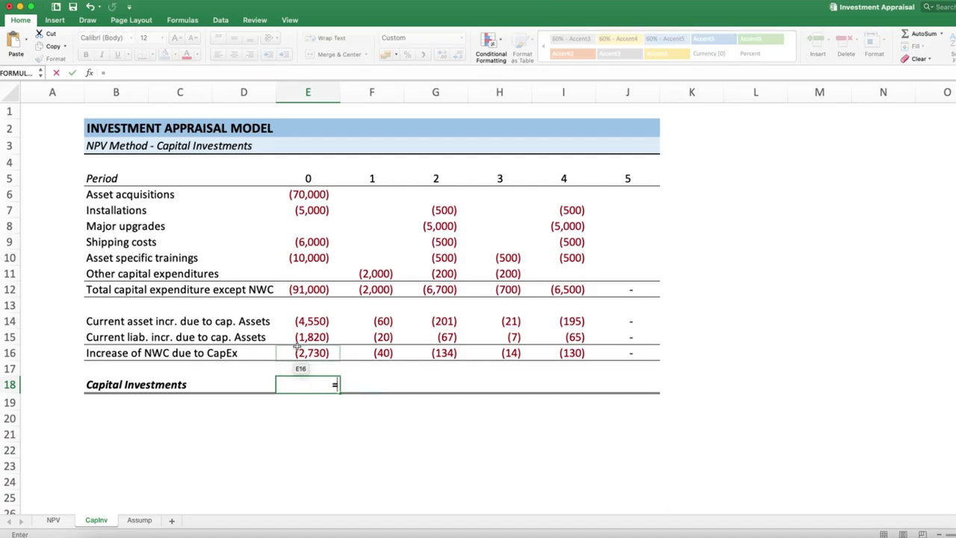
{"action": "left_click", "coordinate": [297, 290]}
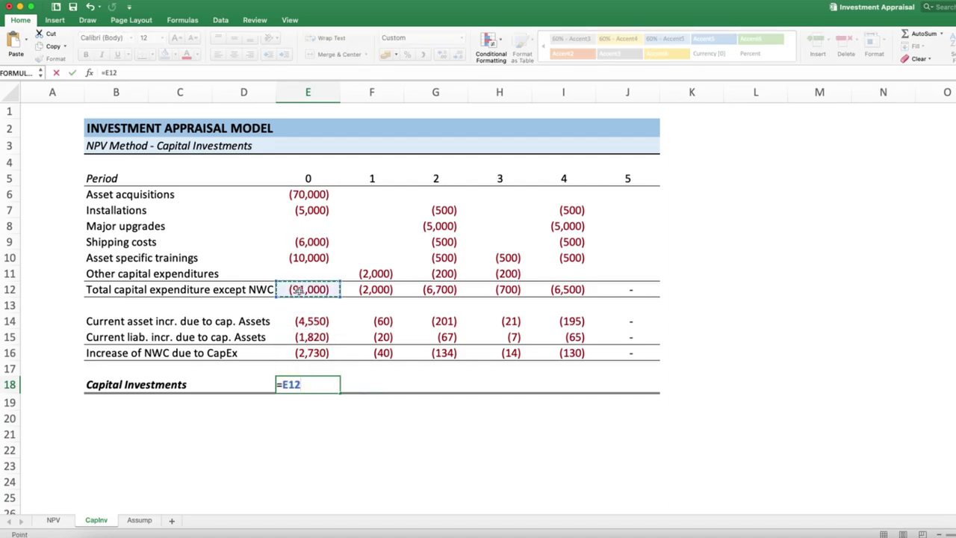
{"action": "type", "text": "+"}
{"action": "left_click", "coordinate": [310, 353]}
{"action": "key", "text": "Return"}
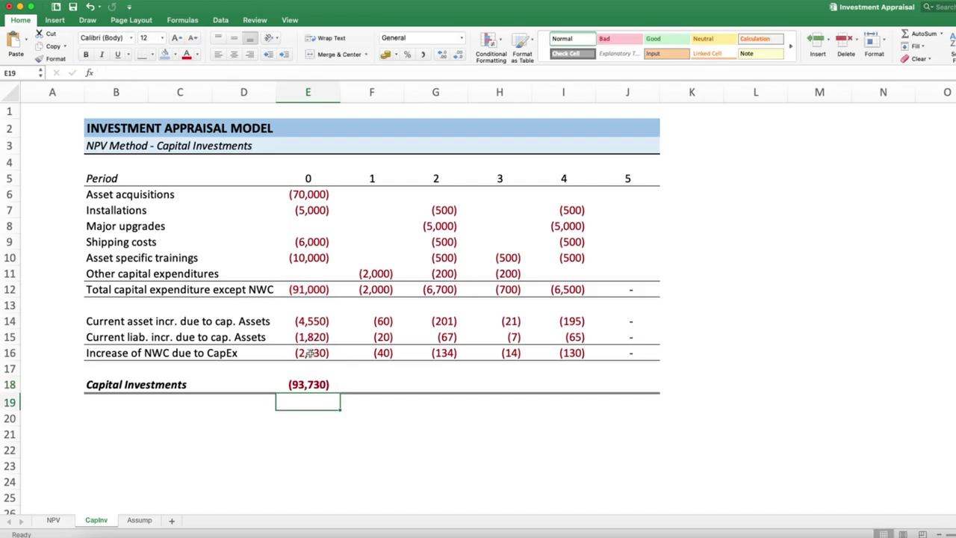
{"action": "left_click", "coordinate": [325, 385]}
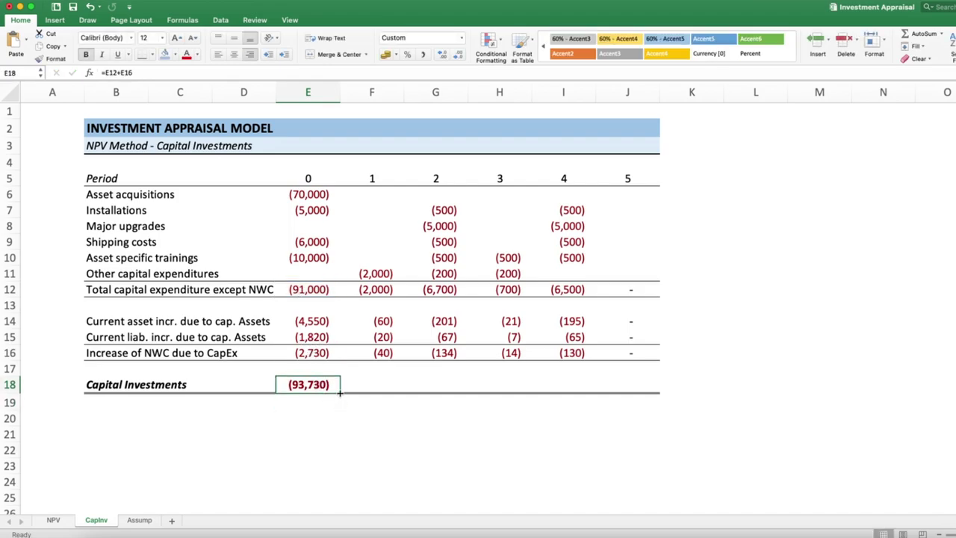
{"action": "left_click_drag", "start_coordinate": [340, 393], "coordinate": [646, 388]}
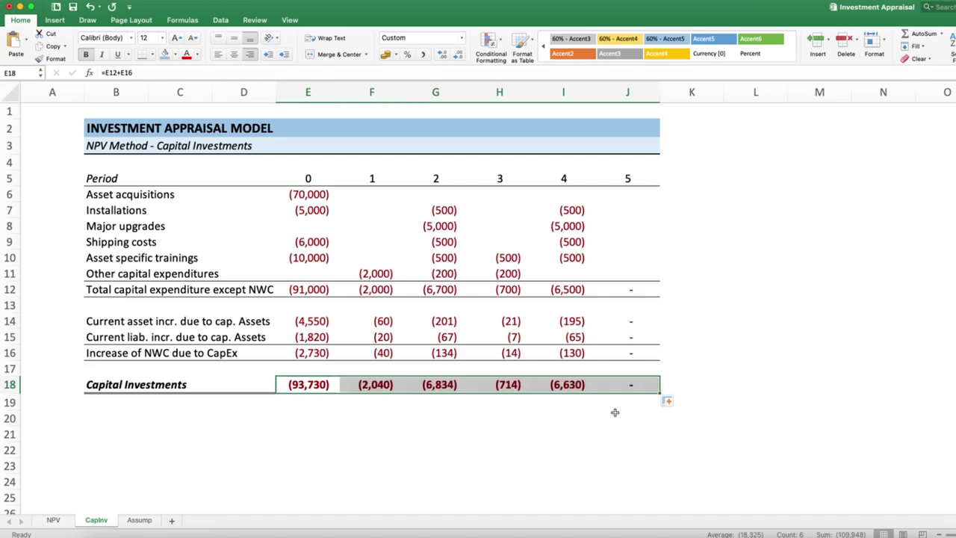
{"action": "left_click", "coordinate": [721, 456]}
- Enter the footnote '* NWC = Net Woring Capital' in L21
{"action": "left_click", "coordinate": [726, 405]}
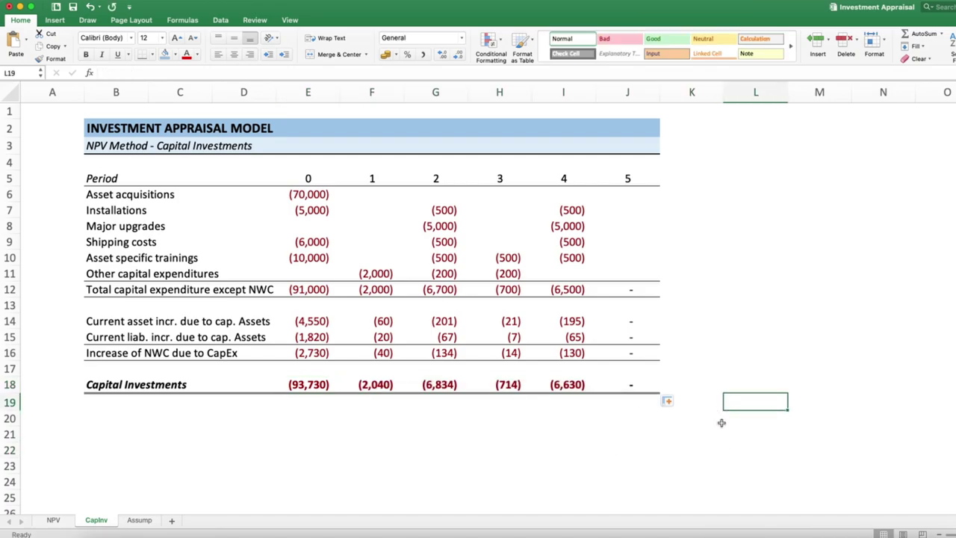
{"action": "key", "text": "Down"}
{"action": "key", "text": "Down"}
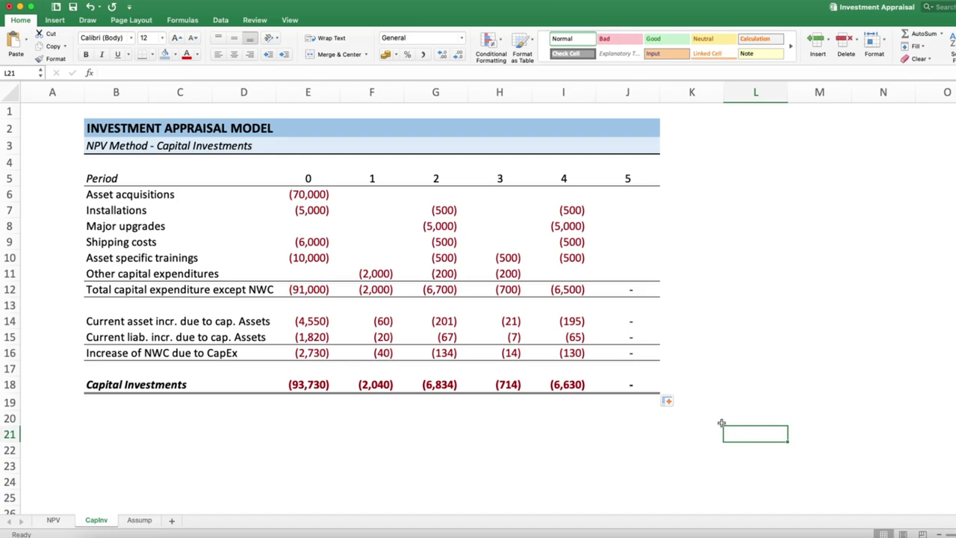
{"action": "type", "text": "*"}
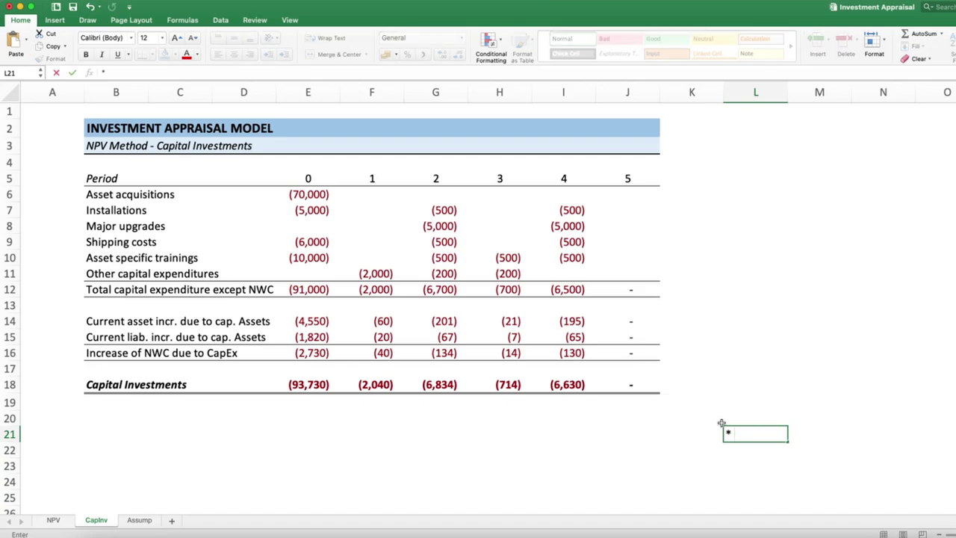
{"action": "type", "text": " NWC = "}
{"action": "type", "text": "Net W"}
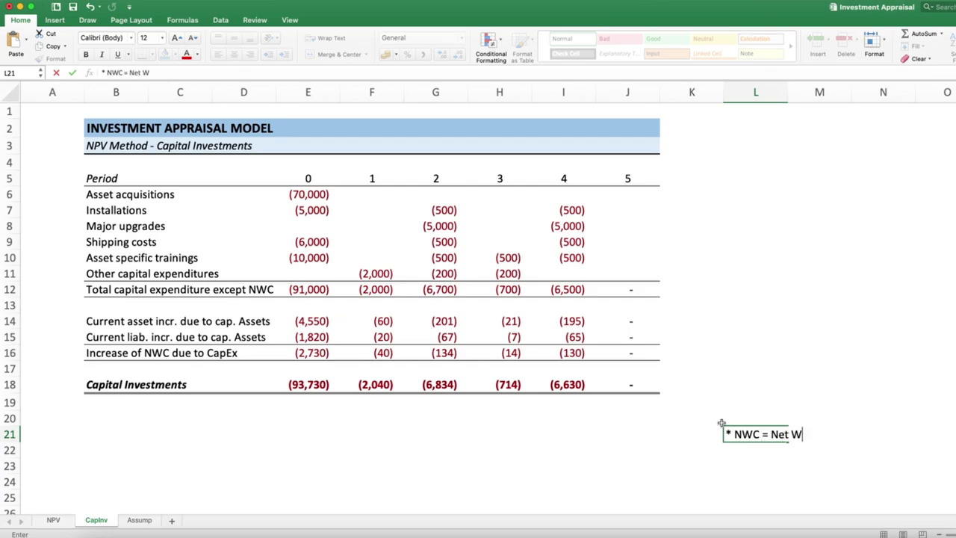
{"action": "type", "text": "oring Cap"}
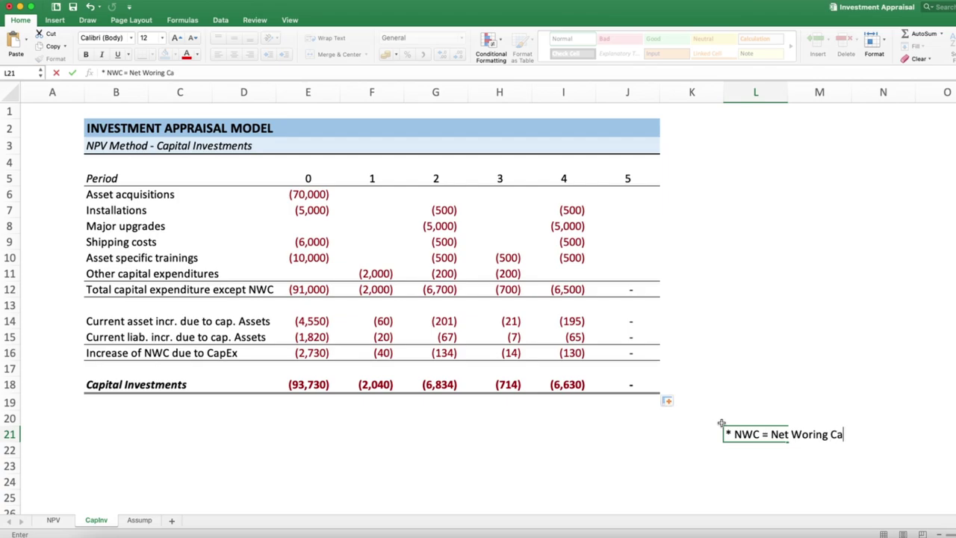
{"action": "type", "text": "ital"}
{"action": "key", "text": "Return"}
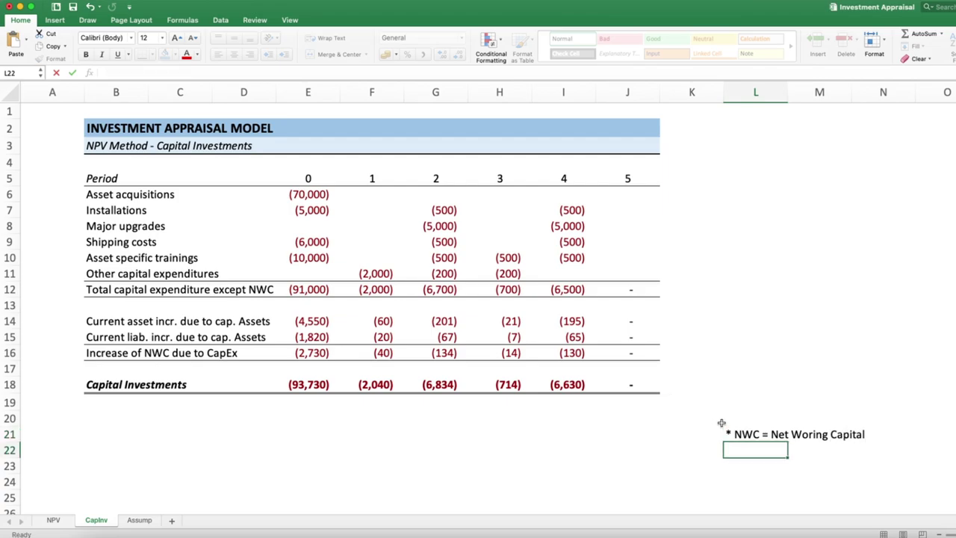
- Compare with the Assump sheet's footnotes, then review the CapInv Capital Investments row
{"action": "left_click", "coordinate": [141, 520]}
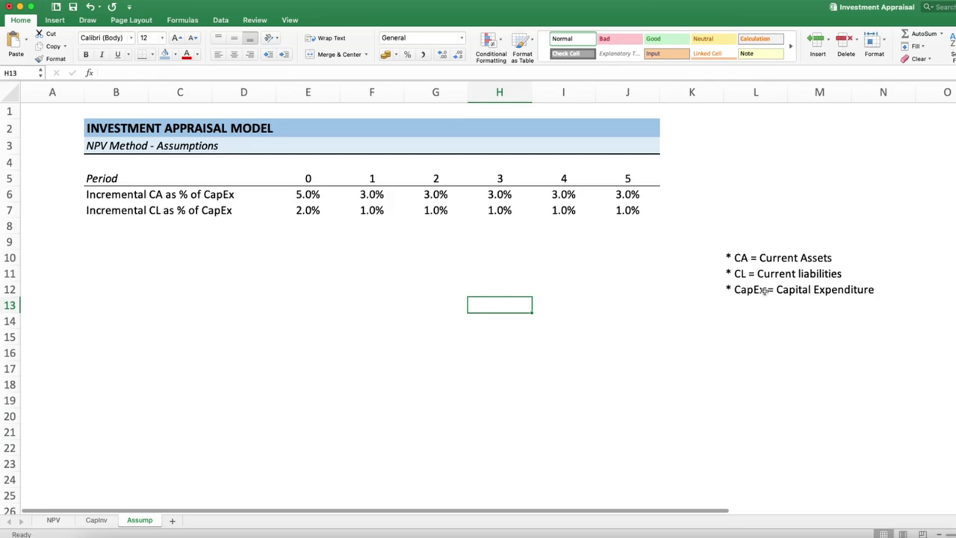
{"action": "left_click", "coordinate": [97, 521]}
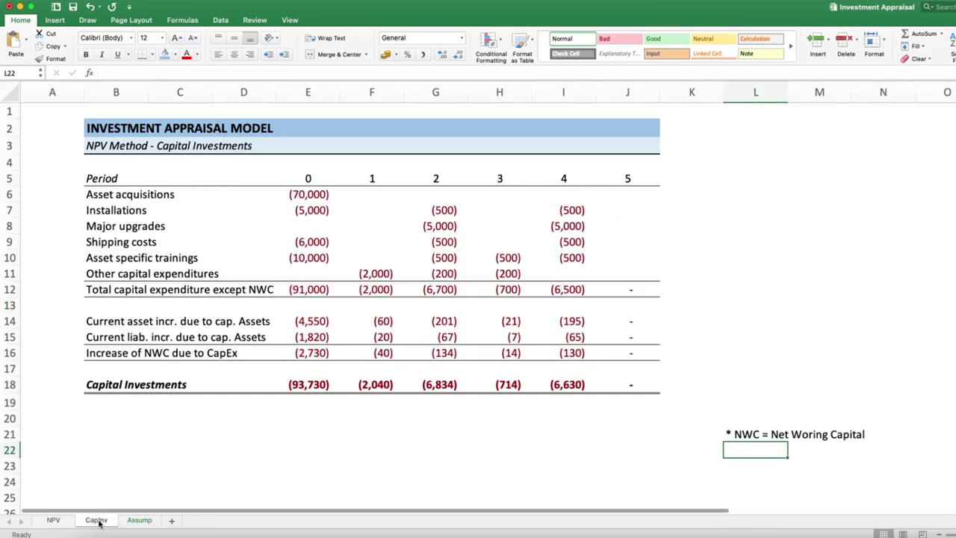
{"action": "left_click", "coordinate": [507, 433]}
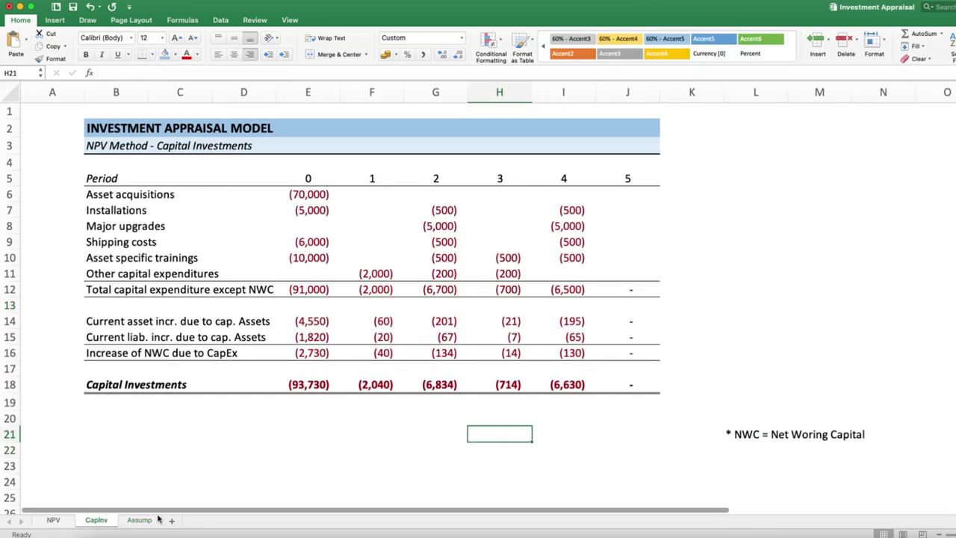
{"action": "left_click", "coordinate": [165, 465]}
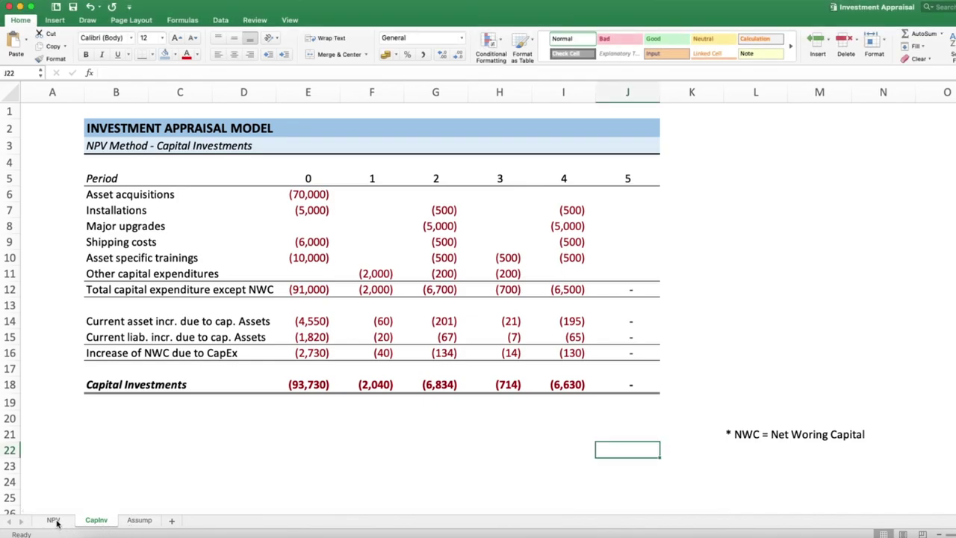
{"action": "mouse_move", "coordinate": [301, 385]}
{"action": "left_mouse_down"}
{"action": "mouse_move", "coordinate": [548, 374]}
{"action": "mouse_move", "coordinate": [635, 386]}
{"action": "left_mouse_up"}
{"action": "left_click", "coordinate": [99, 386]}
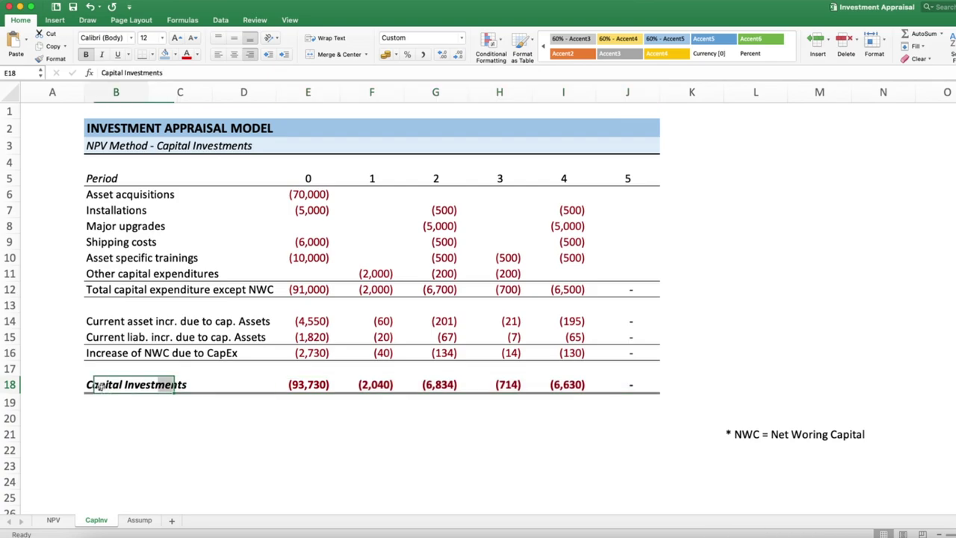
- Link NPV cells E6:J6 to CapInv row 18, starting with =CapInv!E18 for year 0
{"action": "left_click", "coordinate": [60, 521]}
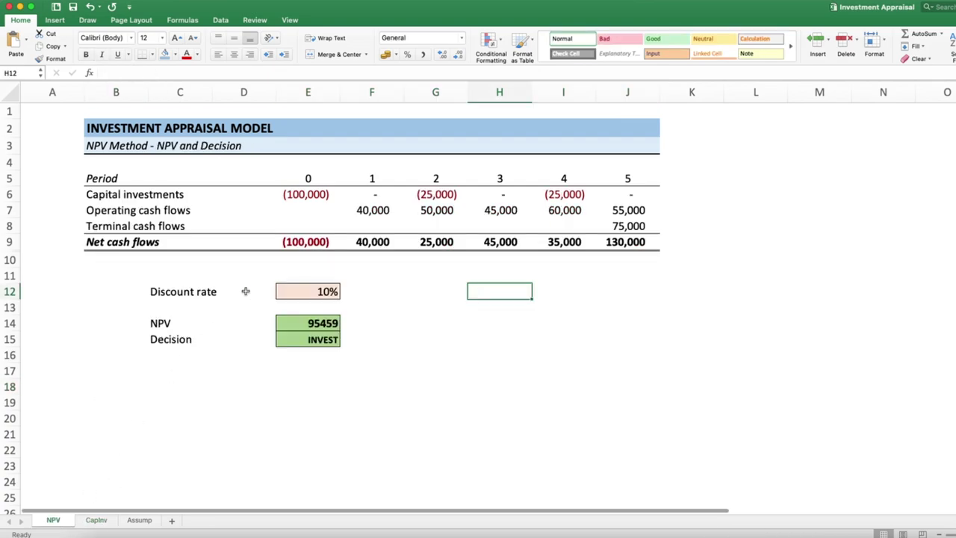
{"action": "left_click", "coordinate": [314, 195]}
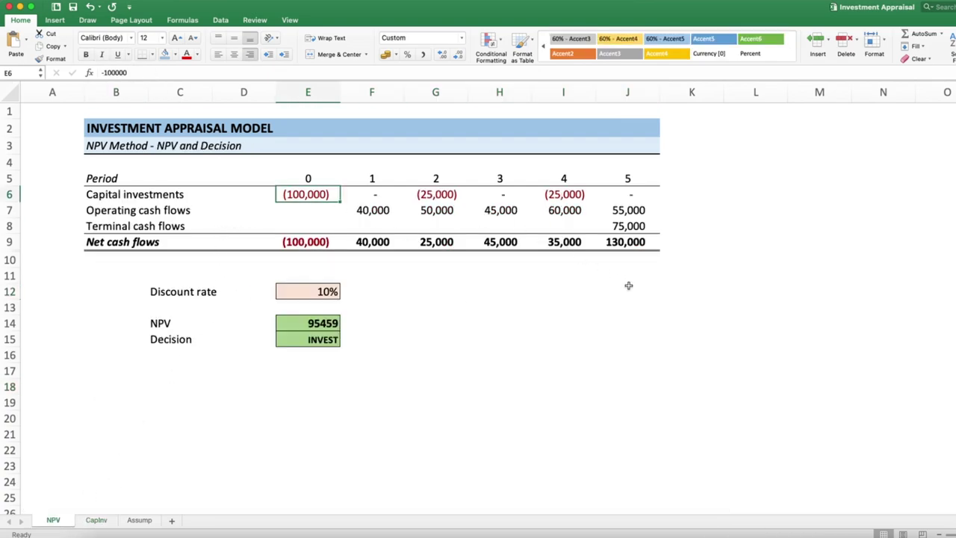
{"action": "type", "text": "="}
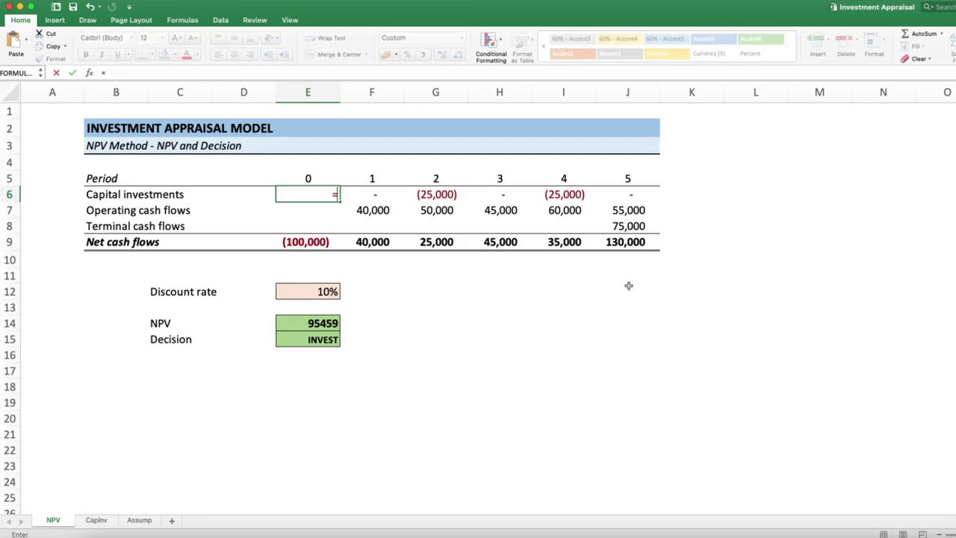
{"action": "left_click", "coordinate": [96, 520]}
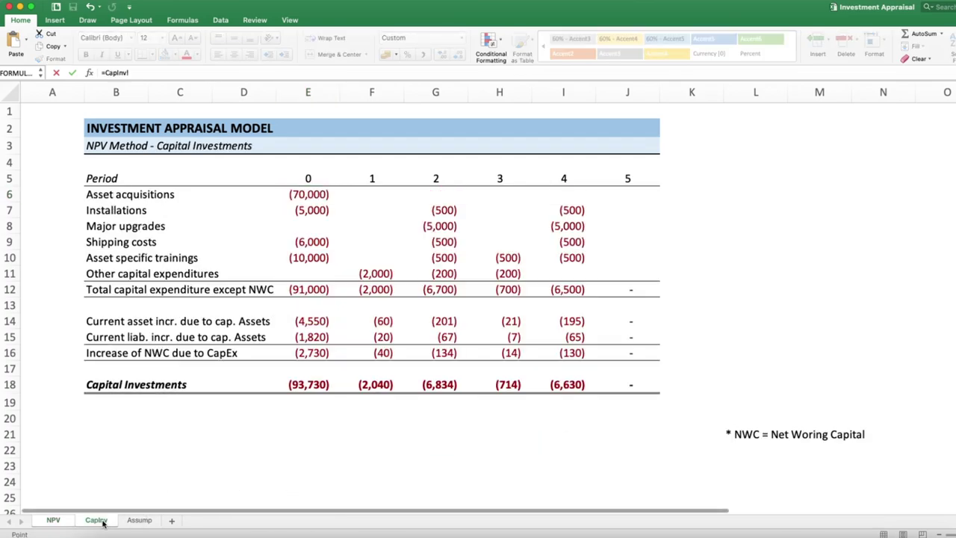
{"action": "left_click", "coordinate": [301, 385]}
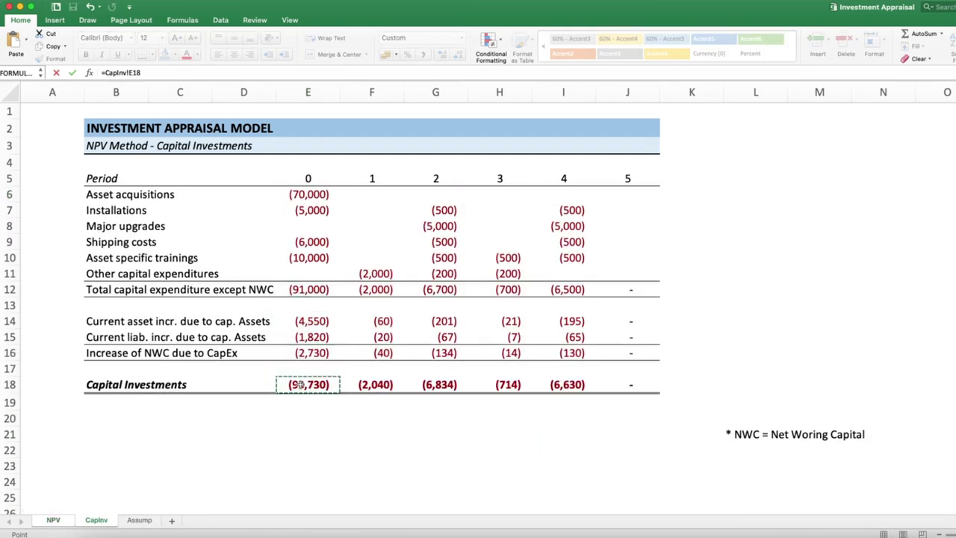
{"action": "key", "text": "Return"}
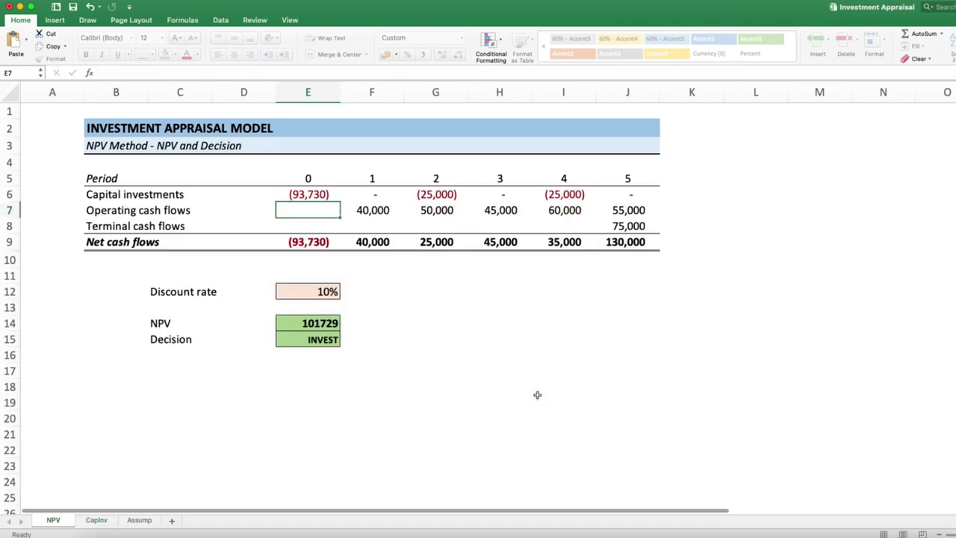
{"action": "left_click", "coordinate": [305, 191]}
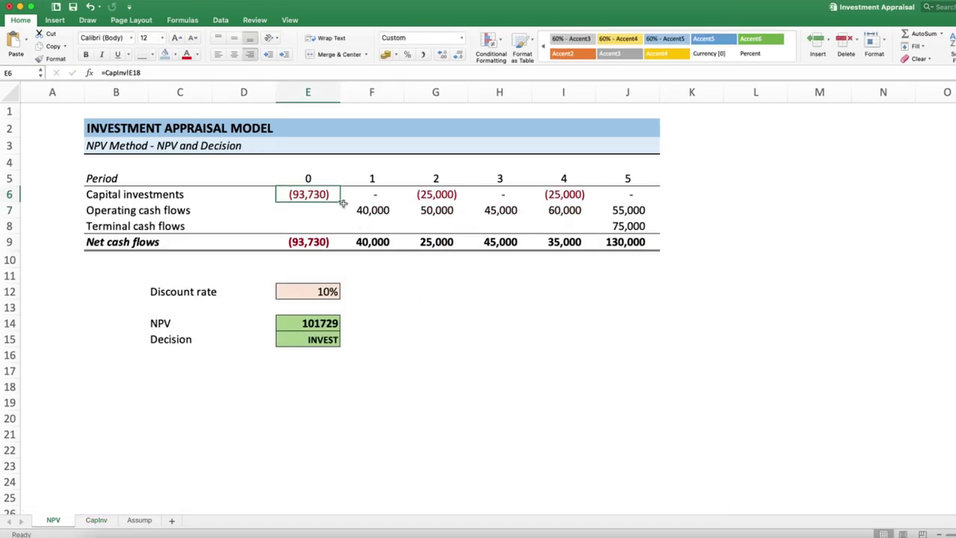
{"action": "left_click_drag", "start_coordinate": [340, 201], "coordinate": [628, 194]}
- Check the =CapInv! link formulas in NPV cells E6 through J6
{"action": "left_click", "coordinate": [495, 366]}
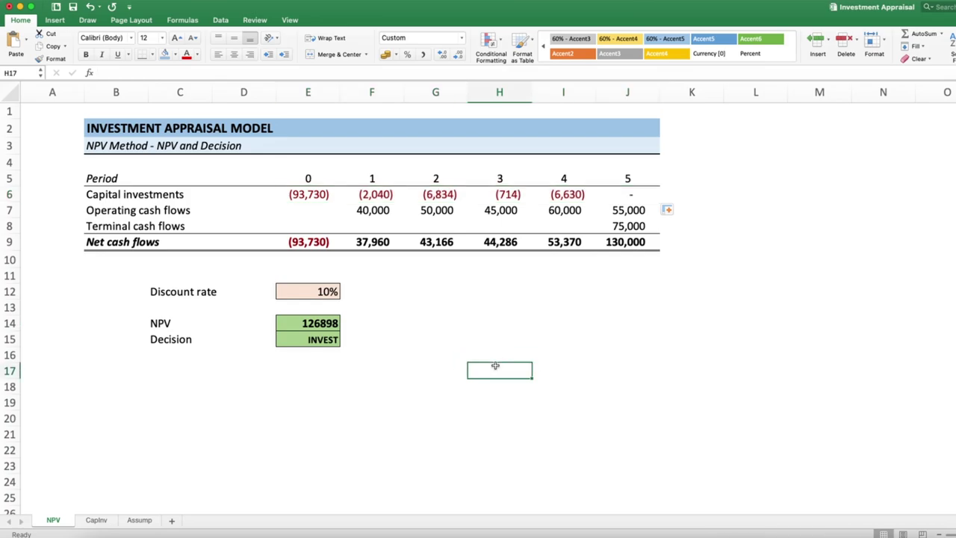
{"action": "left_click", "coordinate": [328, 196]}
{"action": "left_click", "coordinate": [376, 194]}
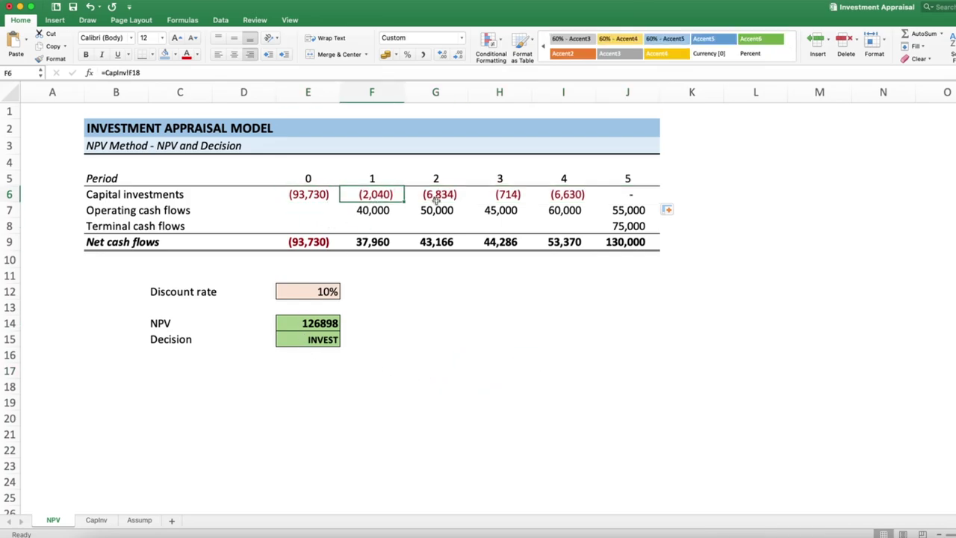
{"action": "left_click", "coordinate": [439, 197]}
{"action": "left_click", "coordinate": [512, 191]}
{"action": "left_click", "coordinate": [558, 194]}
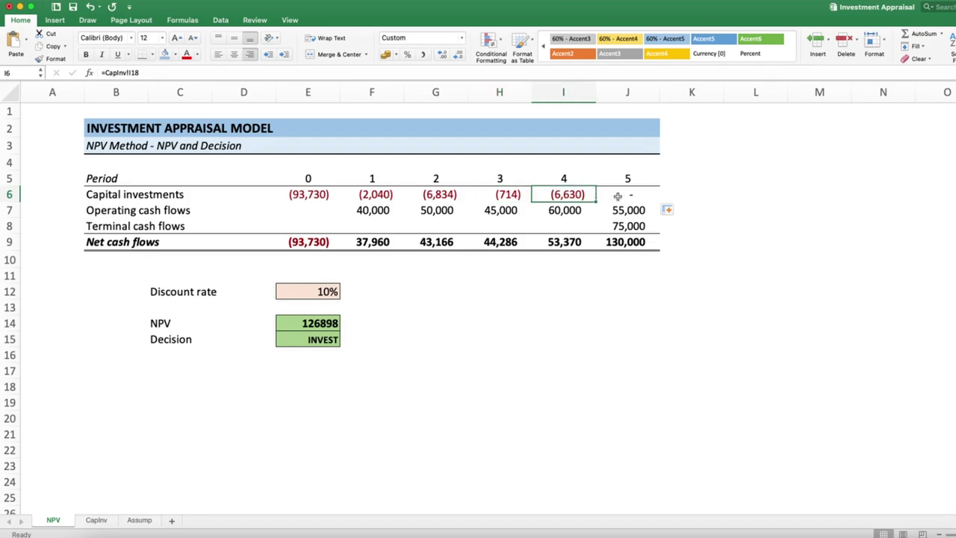
{"action": "left_click", "coordinate": [617, 196]}
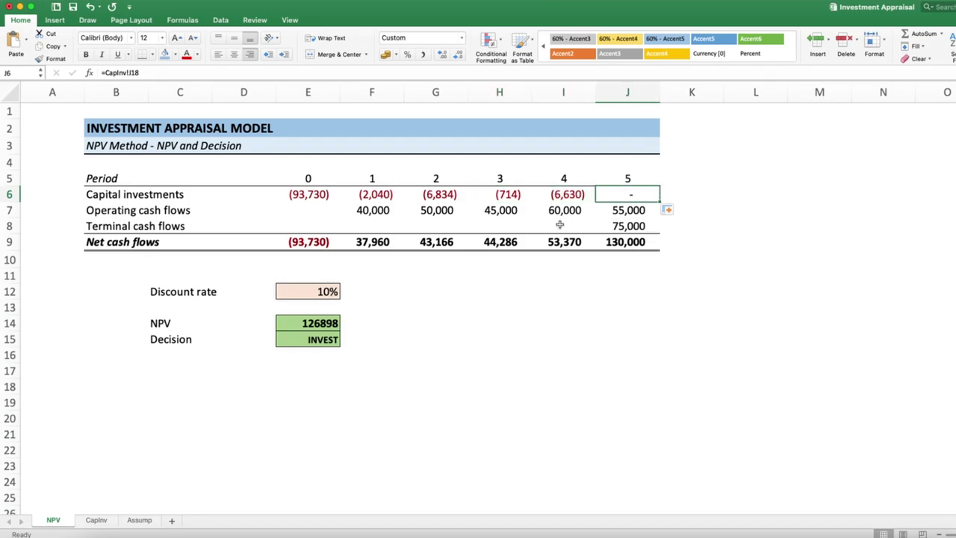
- Compare them with the CapInv row 18 Capital Investments totals, then return to NPV
{"action": "left_click", "coordinate": [95, 521]}
{"action": "left_click", "coordinate": [309, 385]}
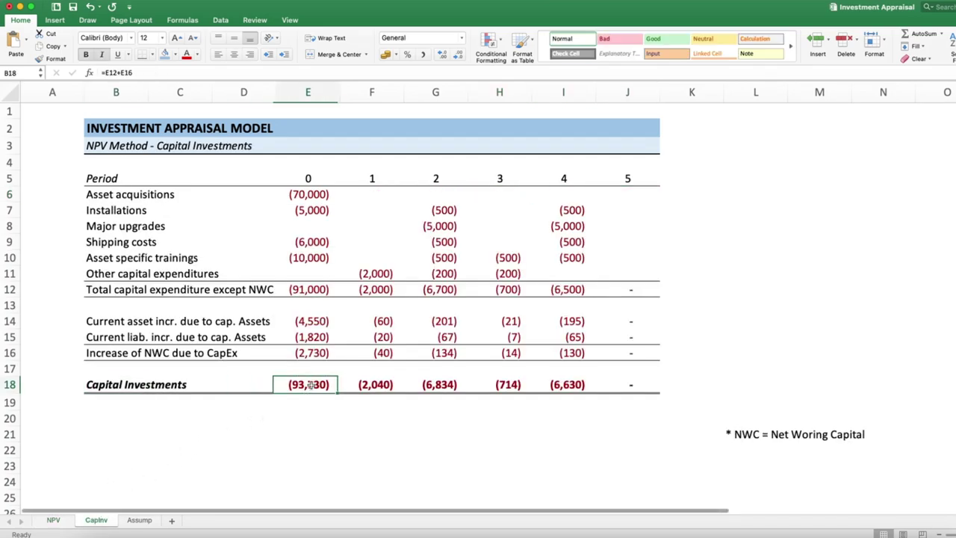
{"action": "left_click", "coordinate": [357, 386]}
{"action": "left_click", "coordinate": [441, 387]}
{"action": "left_click", "coordinate": [506, 387]}
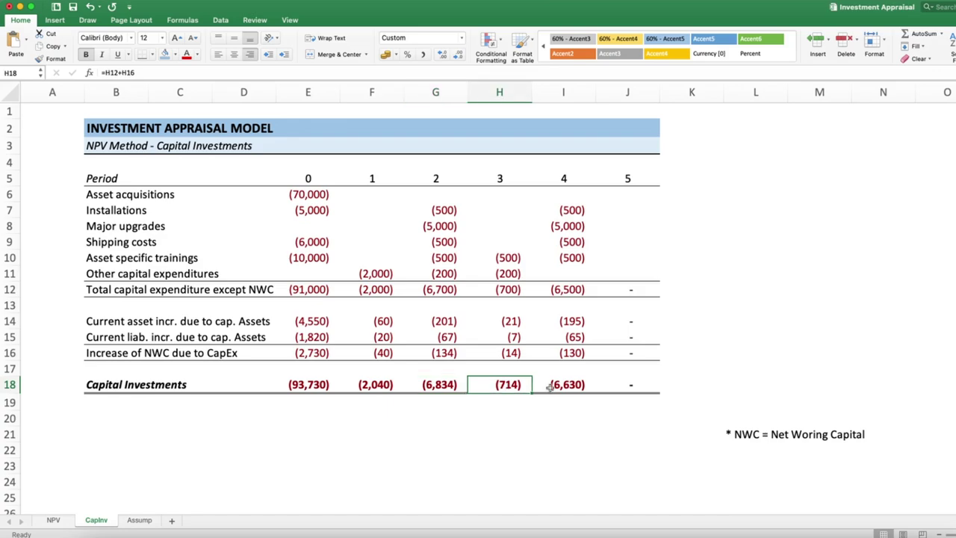
{"action": "left_click", "coordinate": [551, 386]}
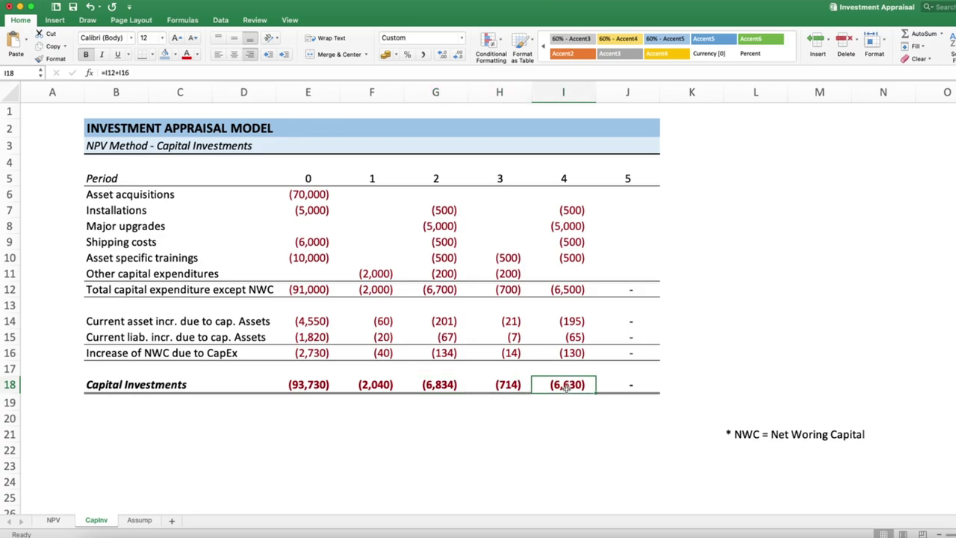
{"action": "left_click", "coordinate": [54, 520]}
{"action": "left_click", "coordinate": [441, 328]}
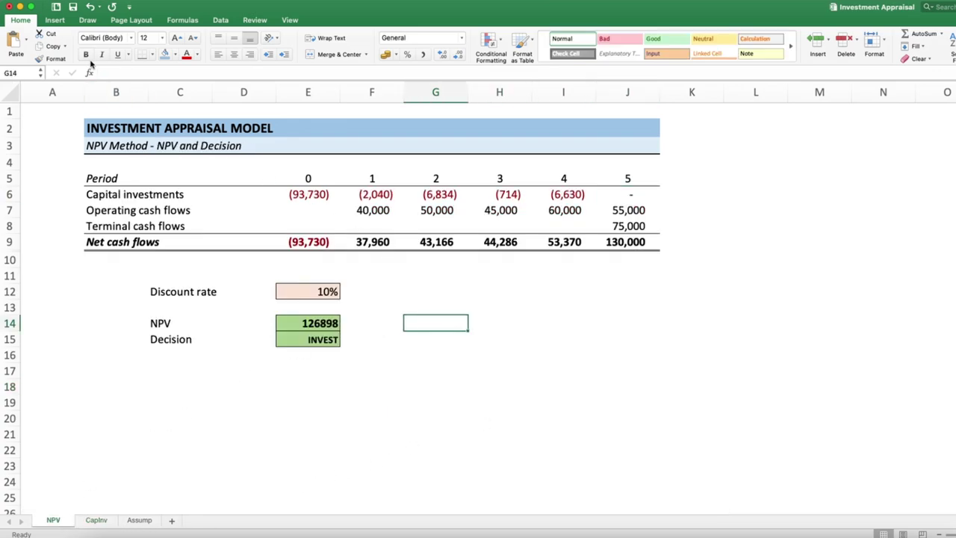